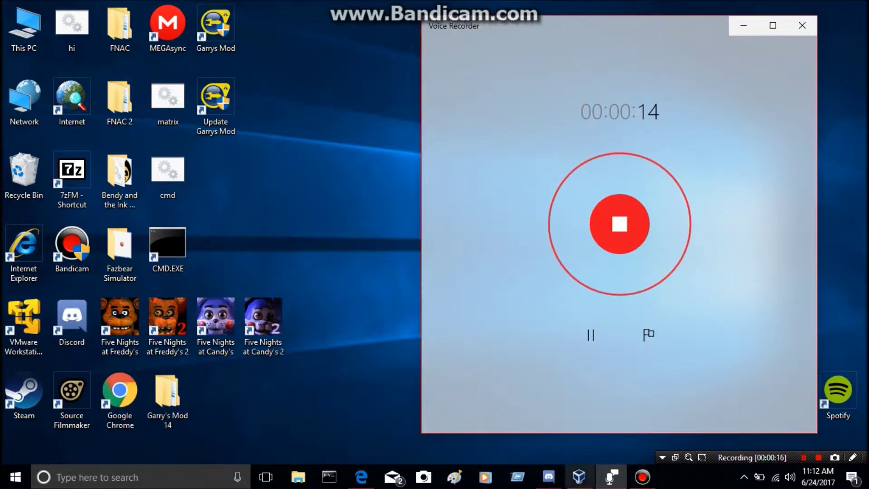
mouse_move(579, 477)
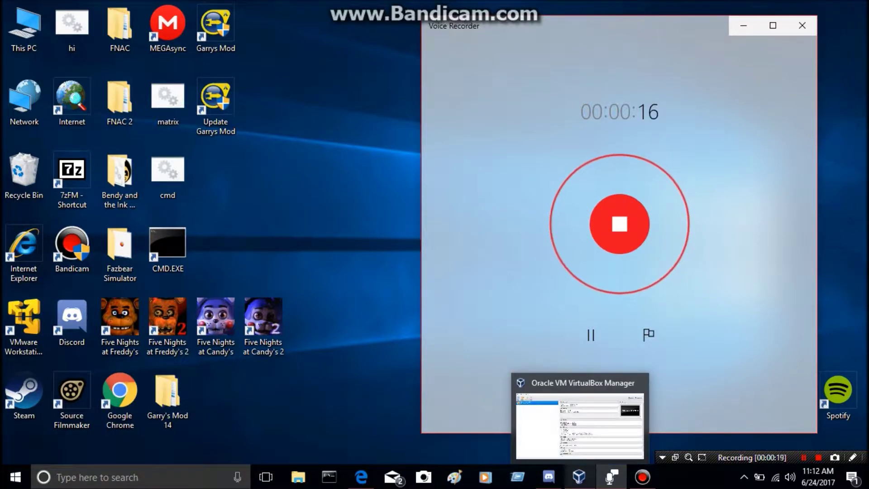
click(578, 476)
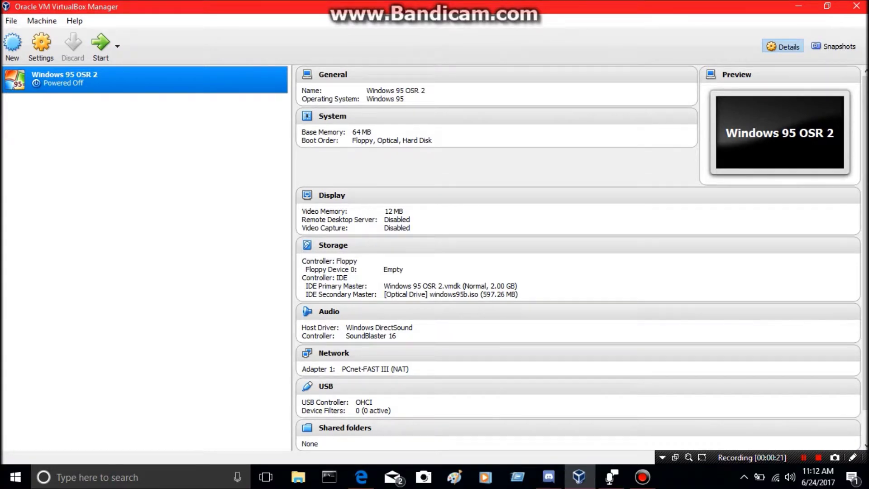
click(798, 7)
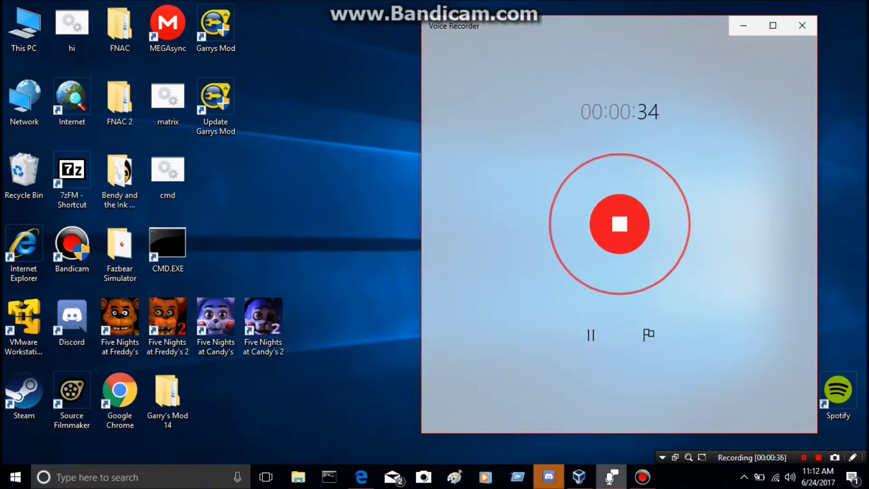
- Switch to VirtualBox and begin a new Windows 95 virtual machine named "Windows 95 OSR 2 youtube" with 64 MB of memory
mouse_move(579, 476)
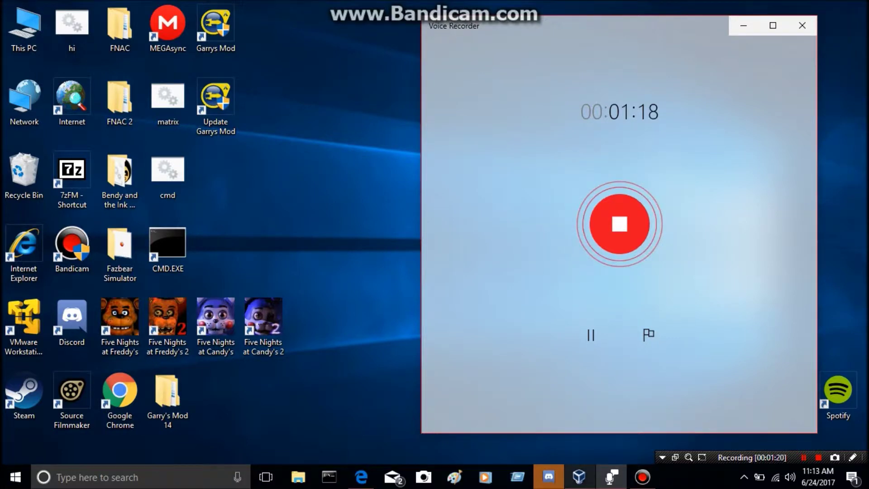
click(579, 477)
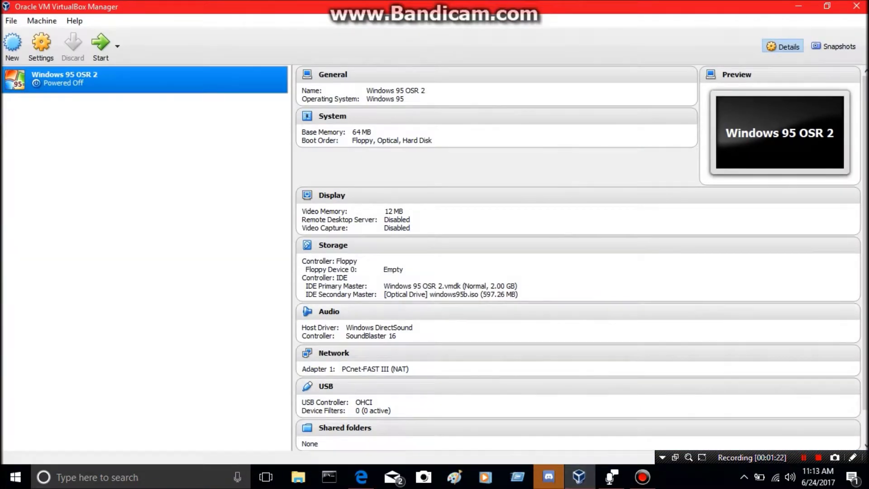
click(12, 45)
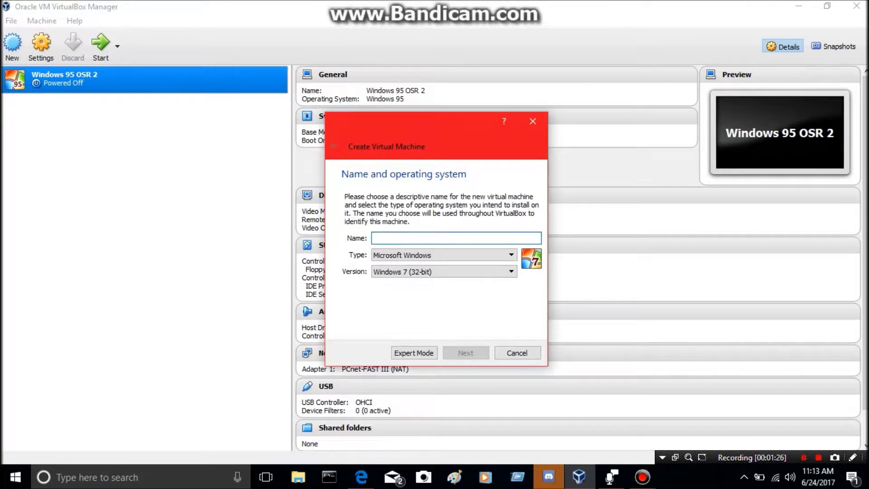
text(Windows )
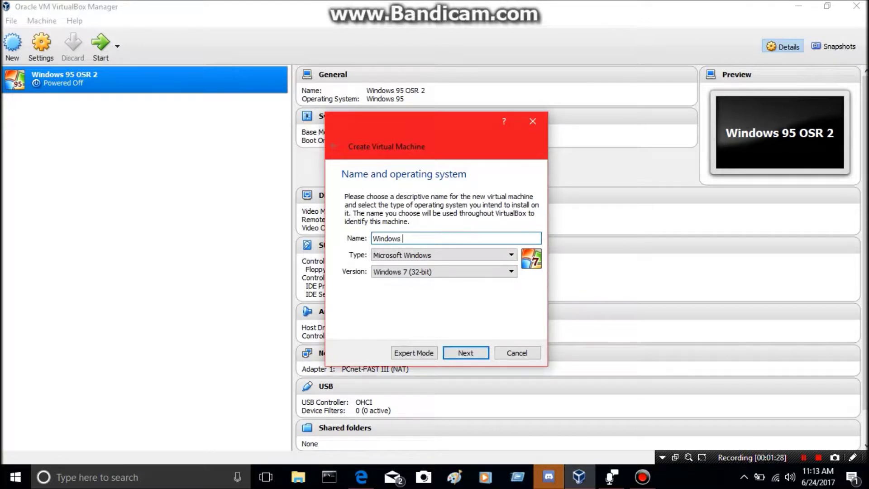
text(95 OS)
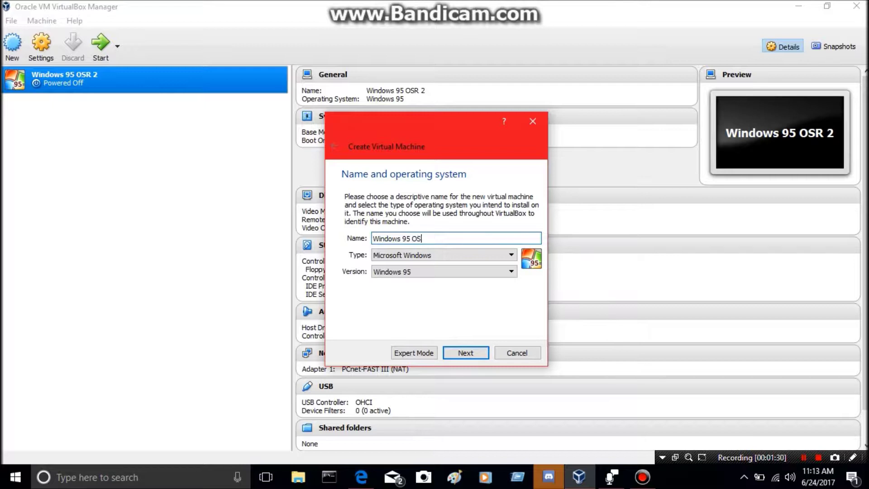
text(R 2 youtube)
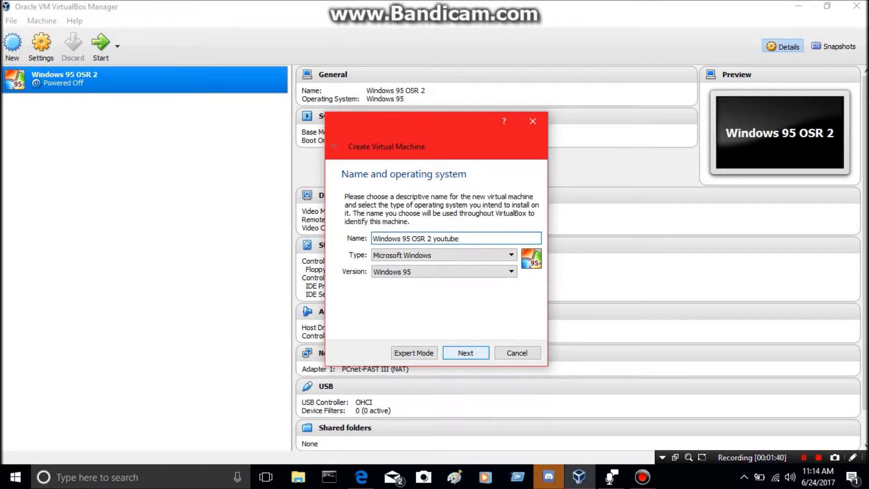
key(Return)
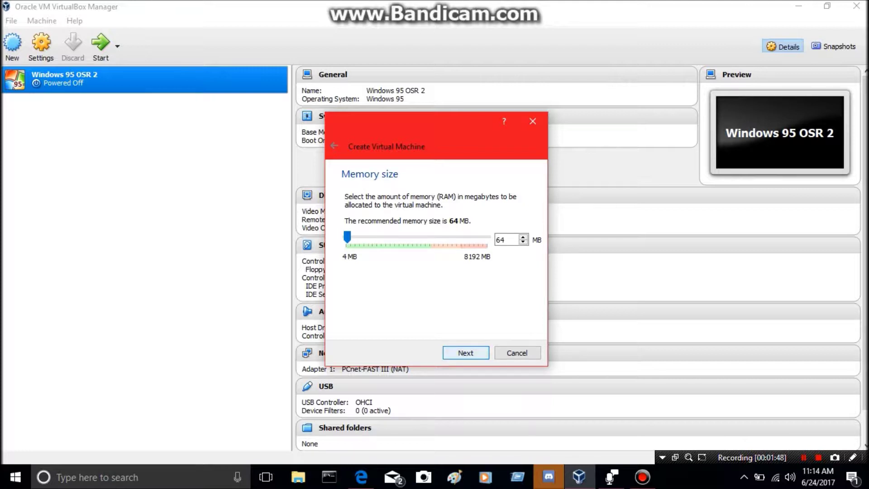
click(465, 353)
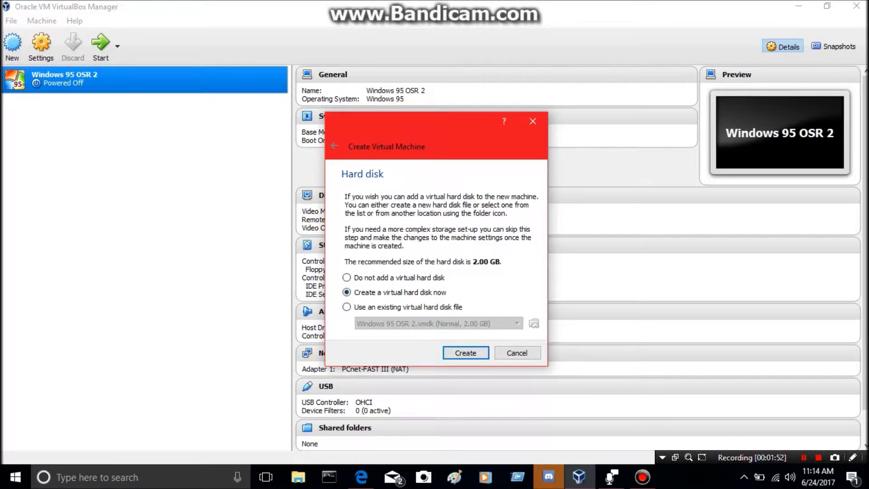
- Create a dynamically allocated 2.00 GB VDI virtual hard disk named "Windows 95 OSR 2 youtube" for the new machine
click(465, 352)
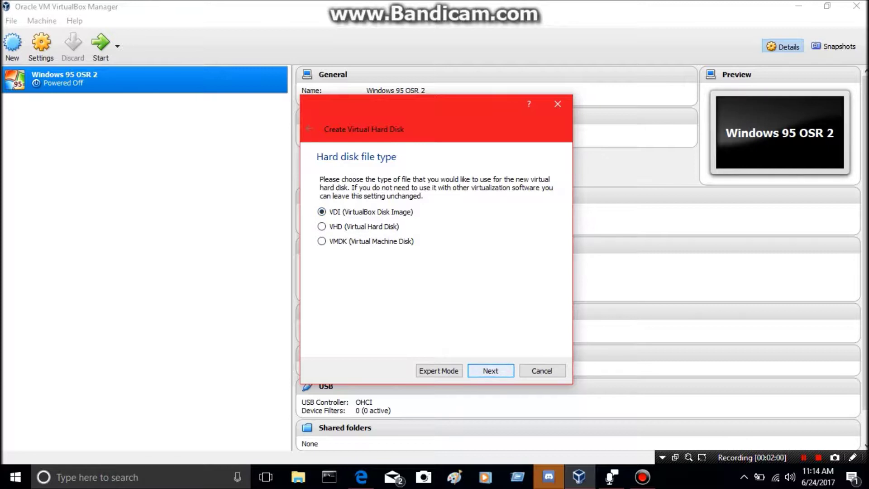
key(Return)
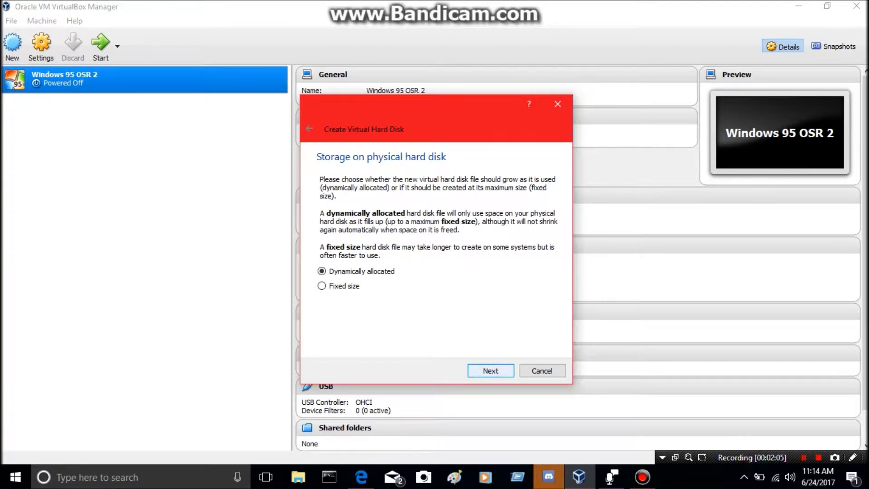
key(Return)
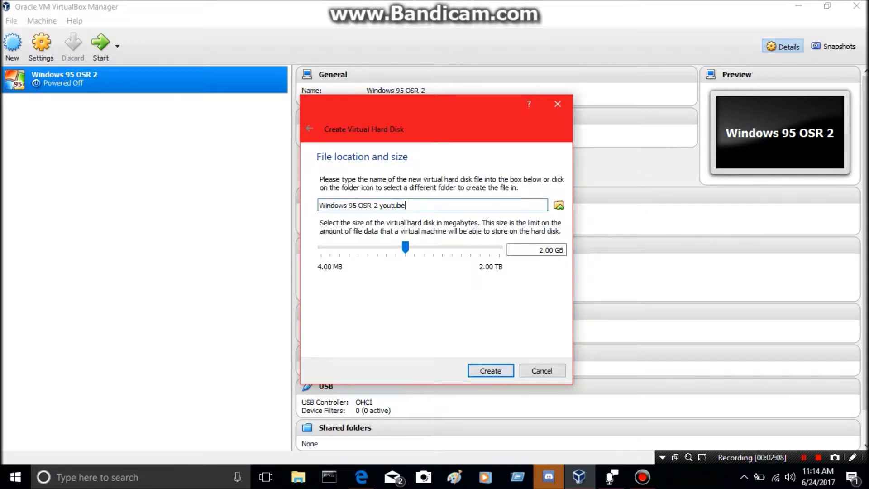
key(Return)
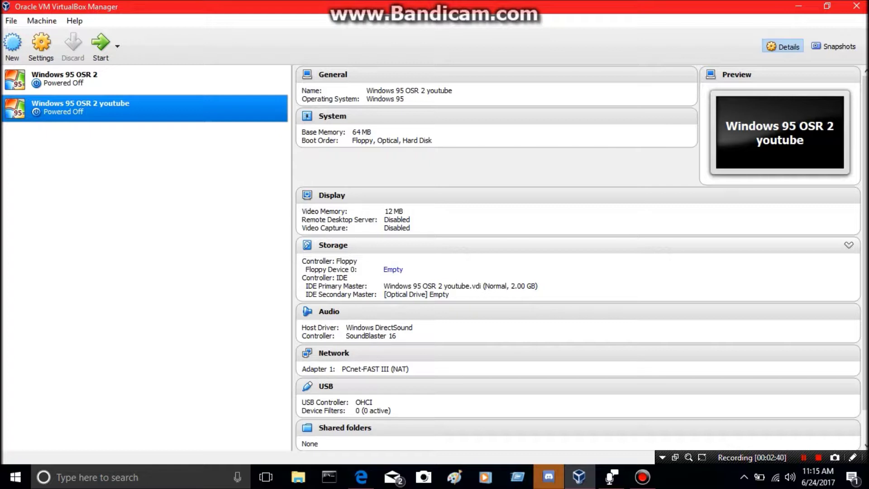
- Load "Disk 1 - Setup - 1.44mb.img" into the new machine's floppy drive and start the machine
click(393, 270)
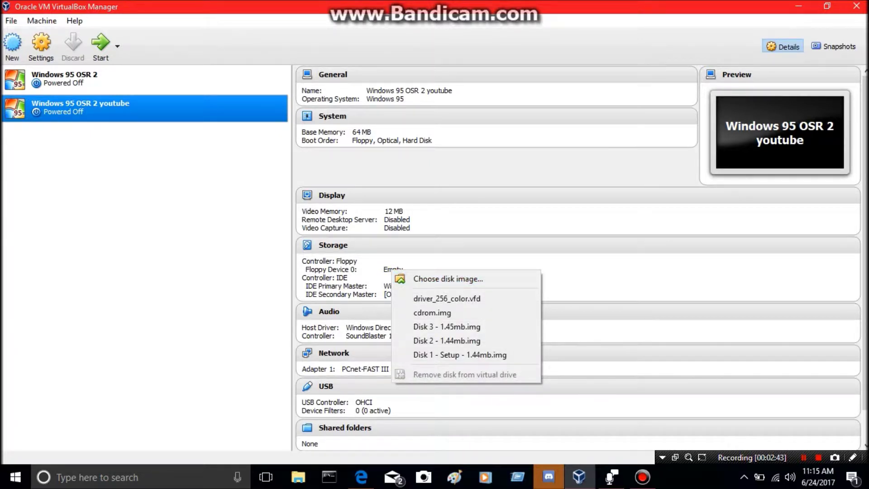
click(459, 354)
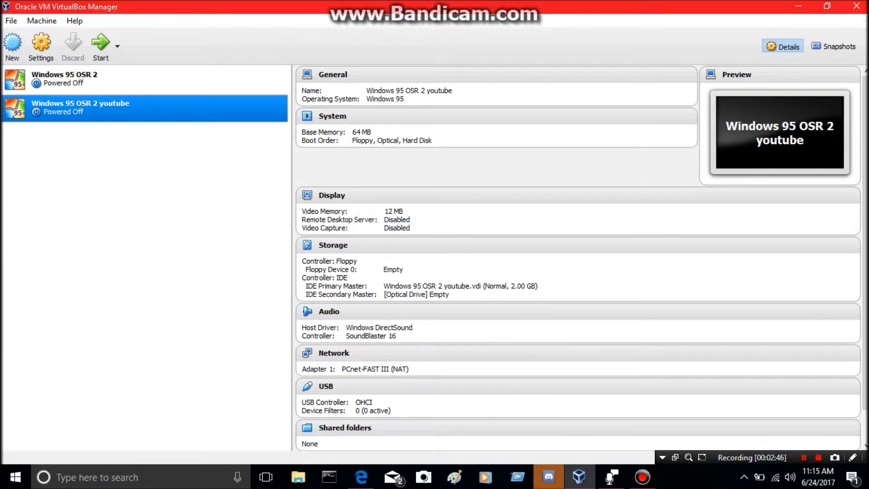
click(101, 46)
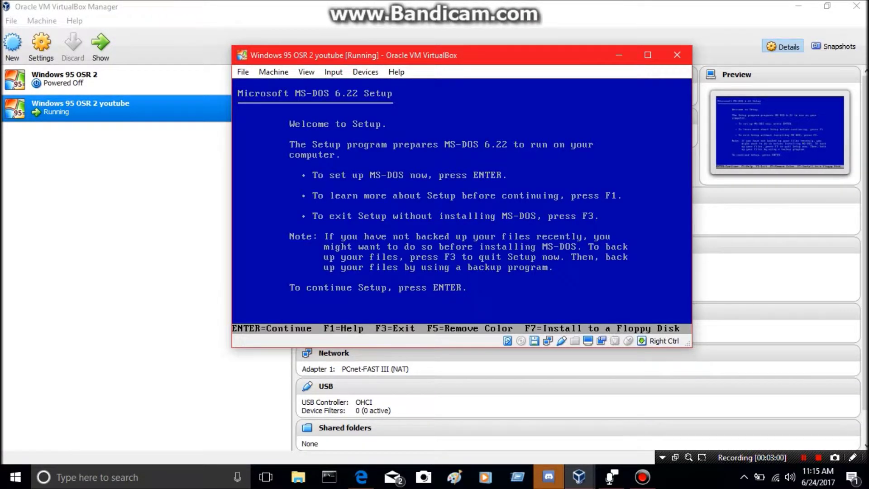
- Run MS-DOS 6.22 Setup with the default choices, placing the MS-DOS files in C:\DOS
key(Return)
key(Return)
key(Return)
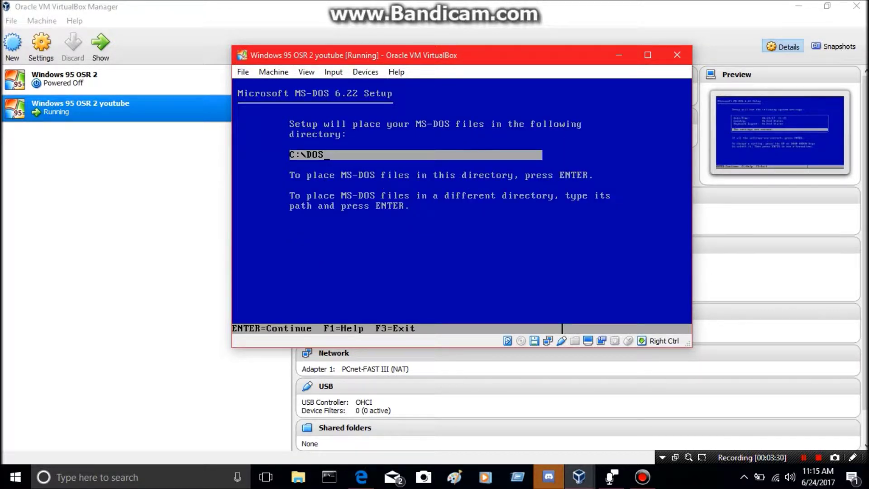
key(Return)
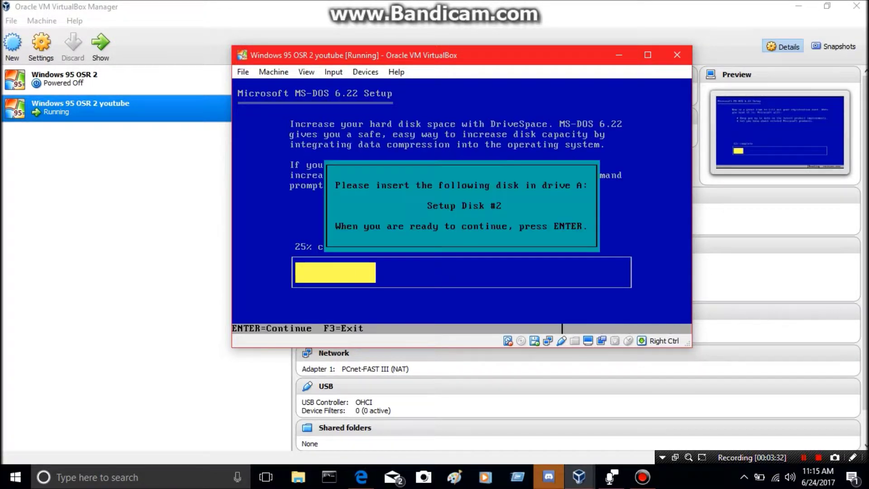
- Swap the floppy image to "Disk 2 - 1.44mb.img" and continue MS-DOS Setup
click(365, 71)
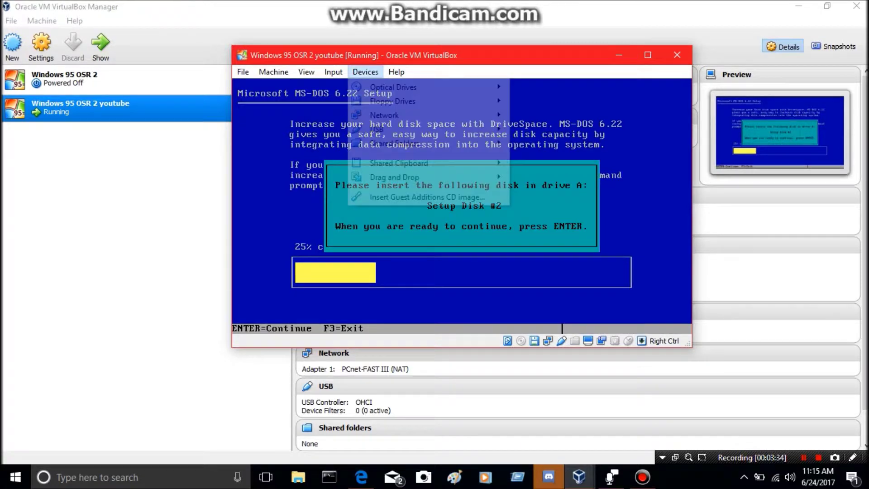
mouse_move(392, 101)
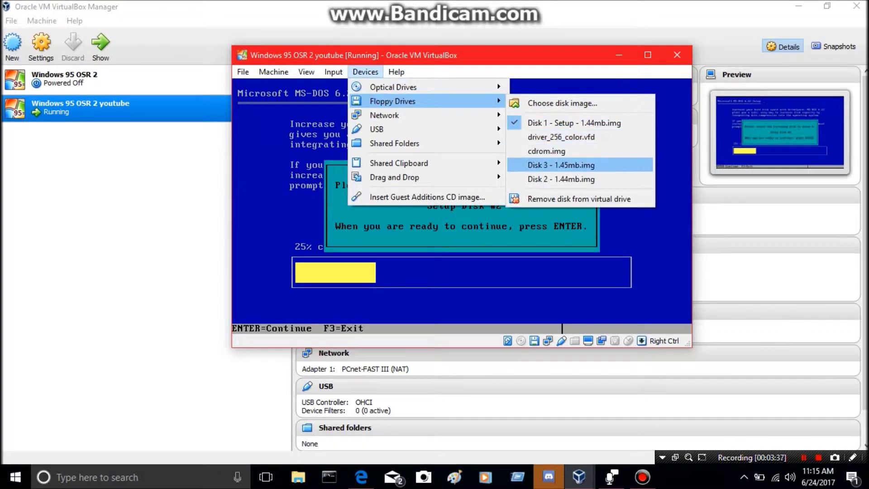
click(561, 178)
key(Return)
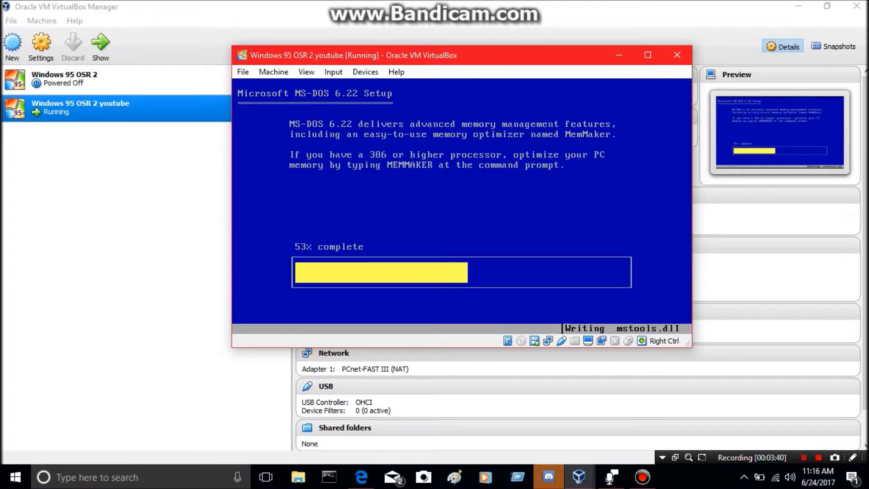
- Swap the floppy image to "Disk 3 - 1.45mb.img" and continue MS-DOS Setup
click(365, 71)
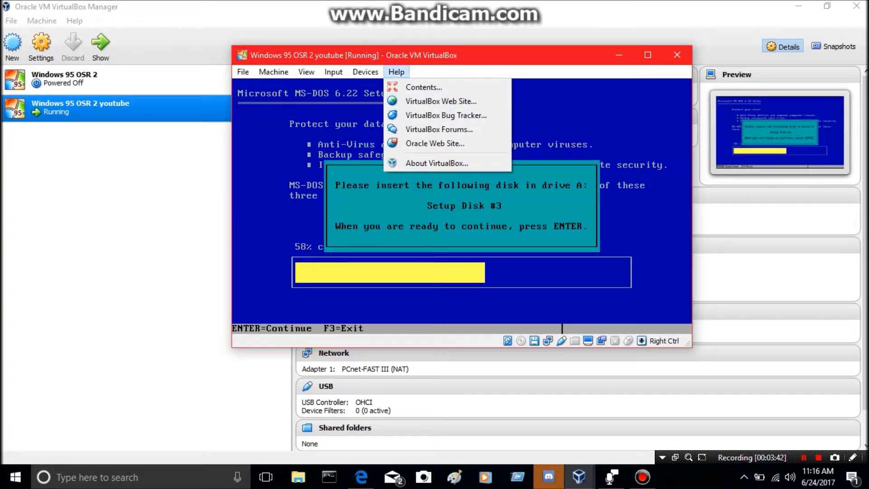
mouse_move(392, 101)
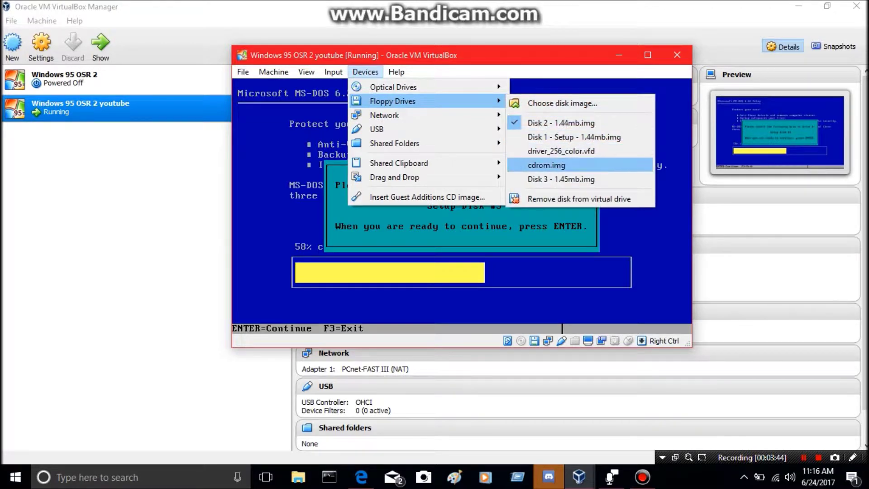
click(561, 179)
key(Return)
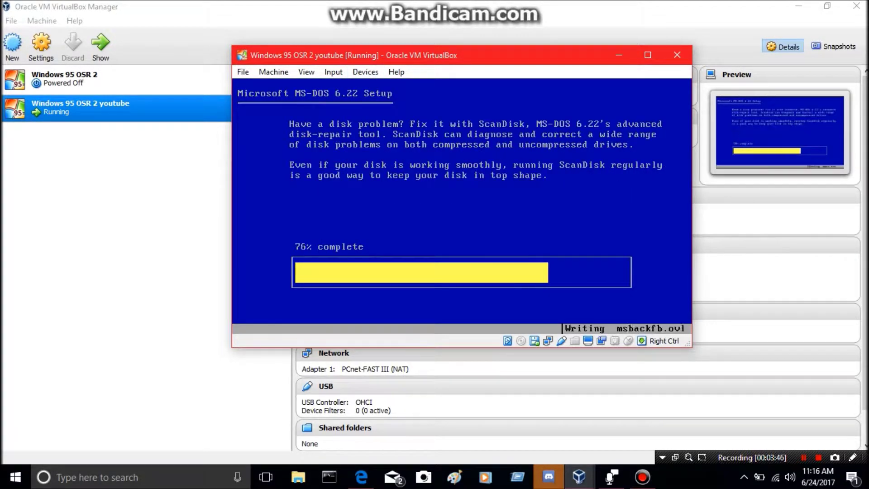
- Remove the floppy disk from the virtual drive, finish MS-DOS Setup and restart the machine into MS-DOS
click(365, 71)
mouse_move(392, 101)
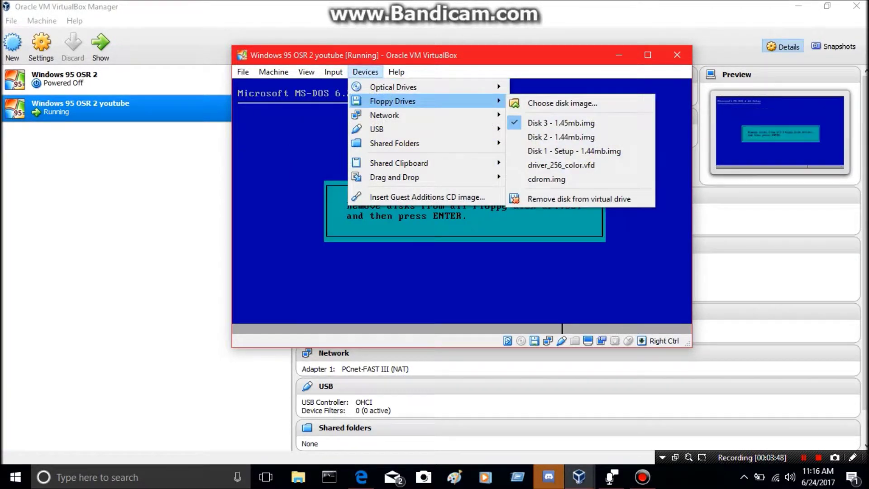
click(575, 198)
key(Return)
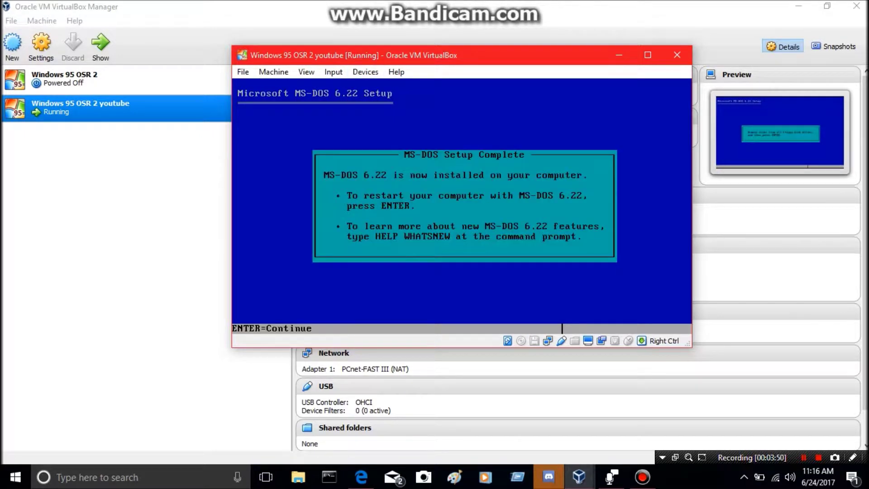
key(Return)
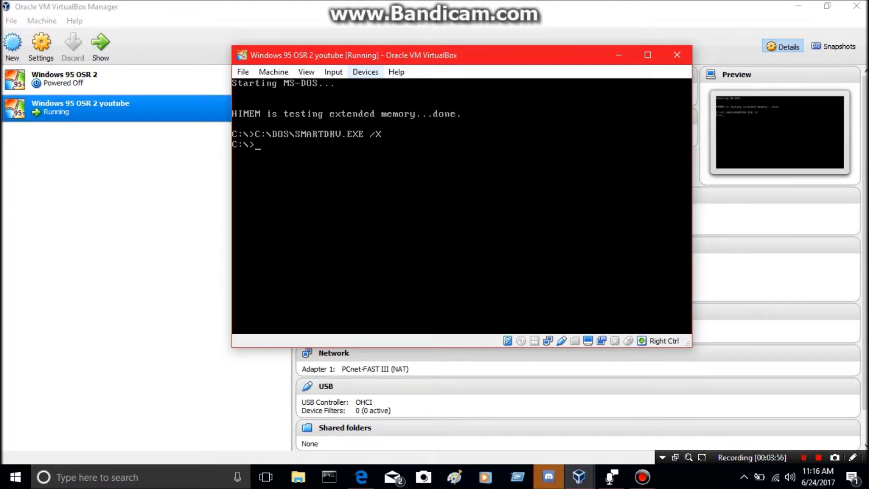
- Insert cdrom.img into the floppy drive and run setup.bat from drive A: to install the CD driver
click(365, 72)
mouse_move(391, 101)
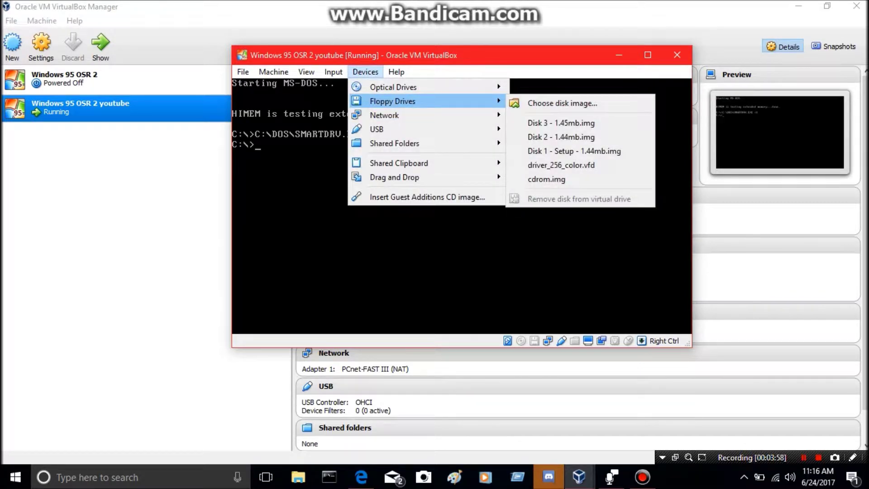
click(546, 178)
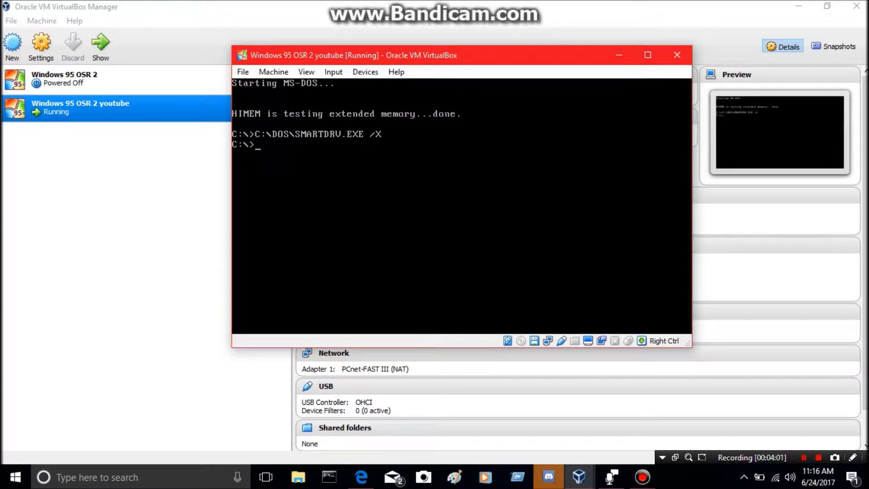
text(a;)
key(BackSpace)
text(:)
key(Return)
text(setup.bat)
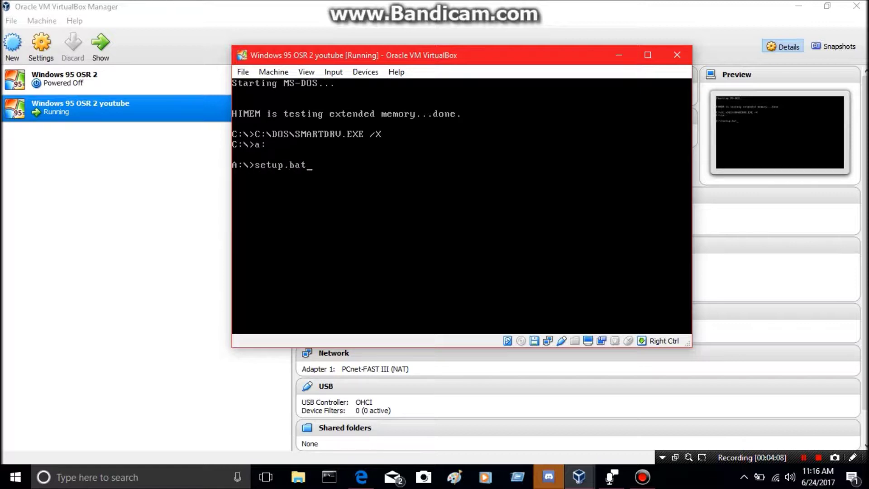
key(Return)
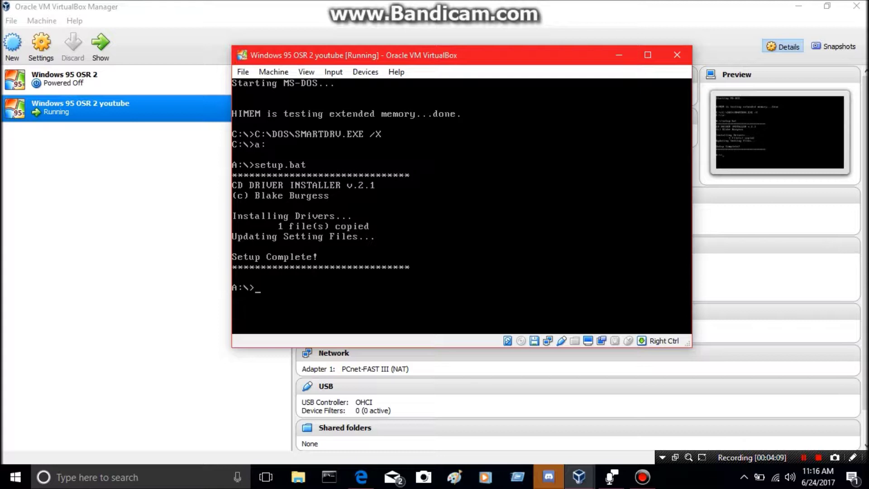
- Remove the CD driver floppy image from the virtual drive
click(365, 72)
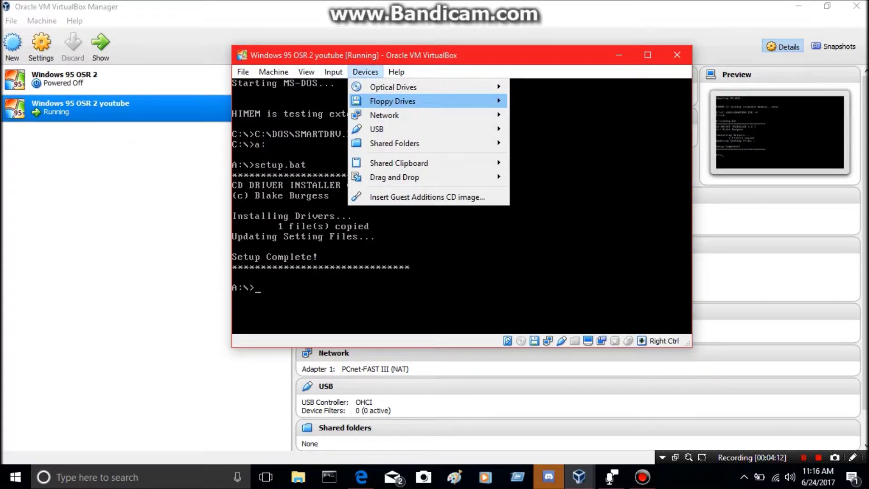
mouse_move(407, 101)
click(579, 198)
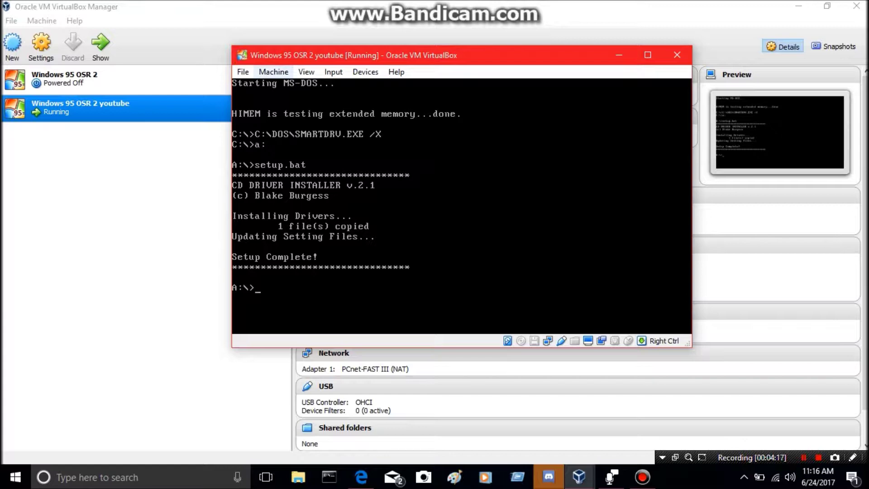
- Reset the virtual machine so MS-DOS reboots with the CD-ROM driver, and power the machine off
click(273, 71)
click(282, 156)
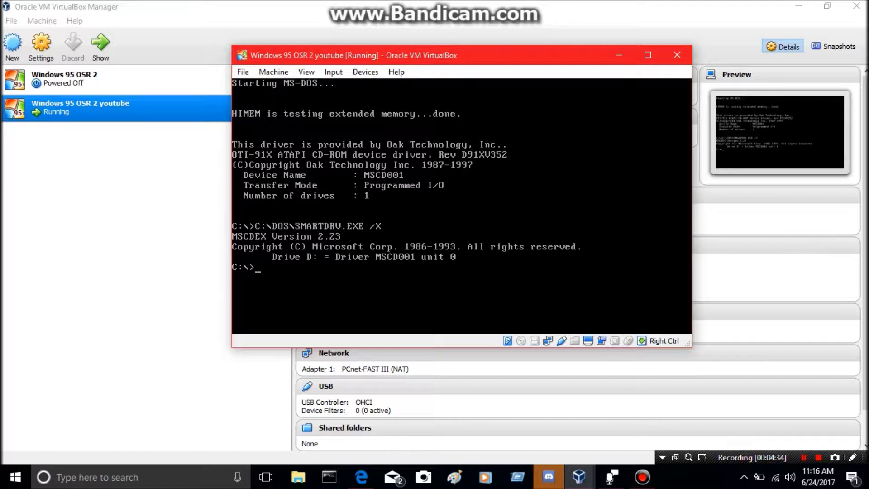
click(677, 55)
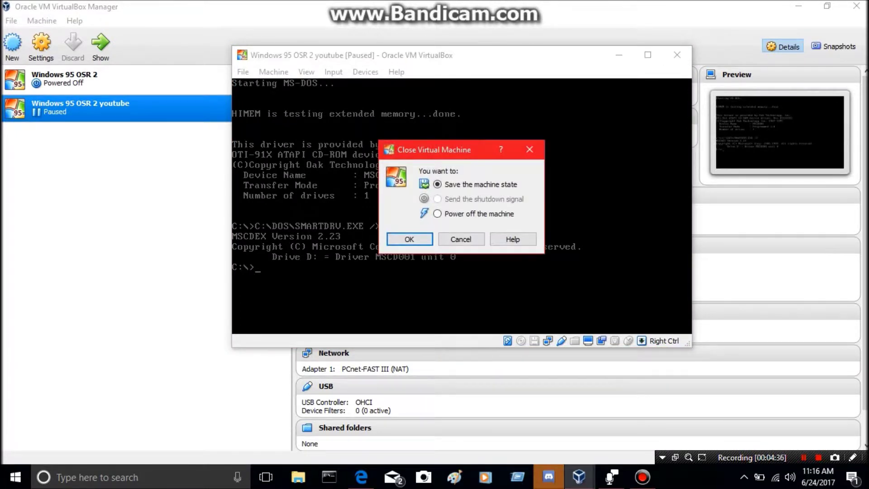
click(437, 214)
click(409, 238)
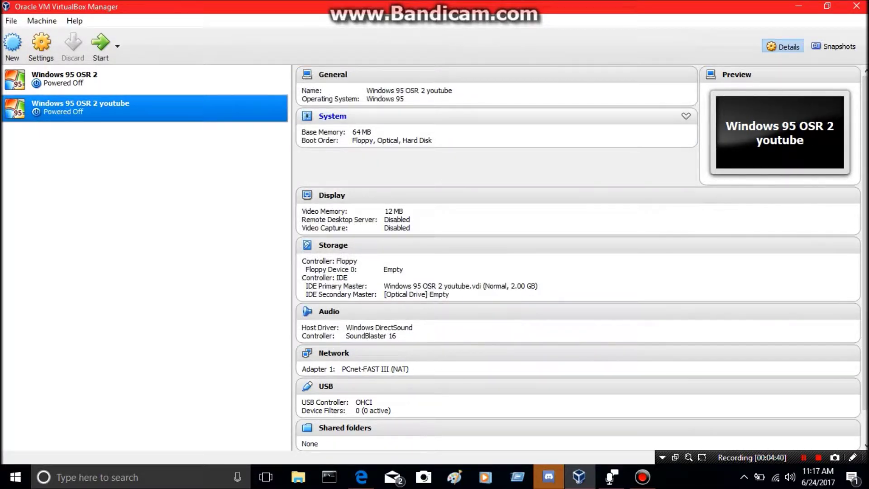
- Check the boot order in the "Windows 95 OSR 2 youtube" System settings, and start the virtual machine again
click(332, 116)
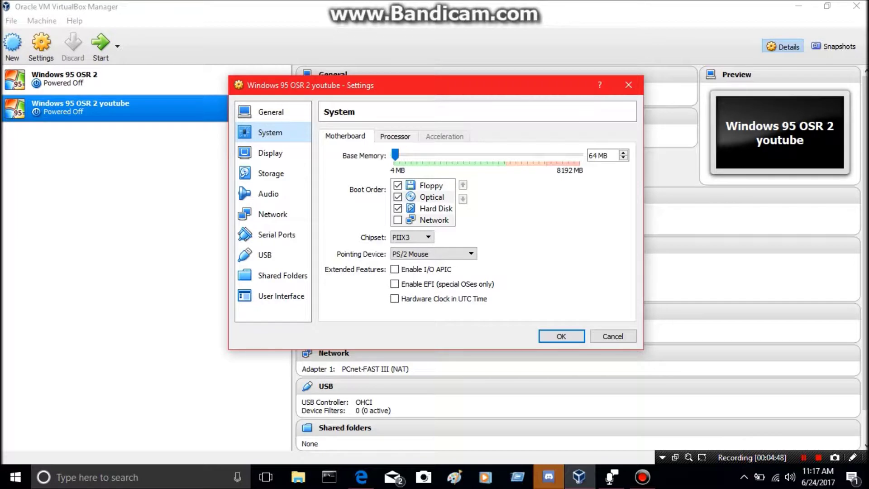
key(Escape)
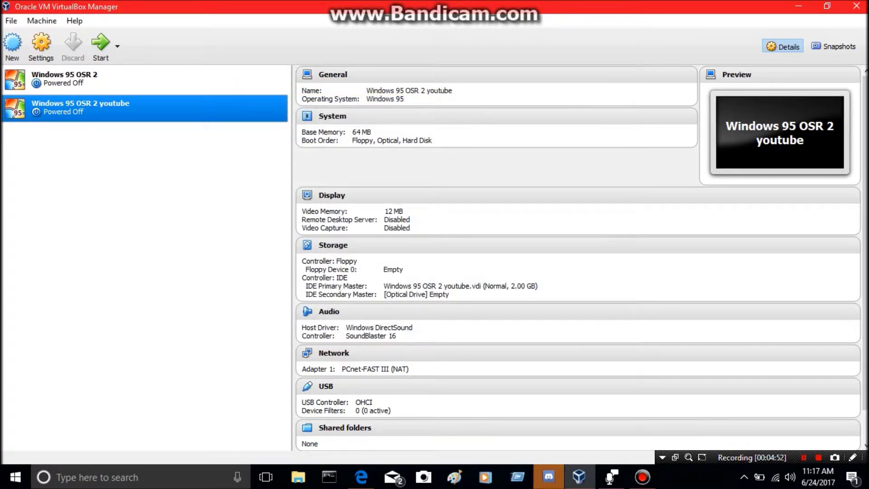
click(100, 47)
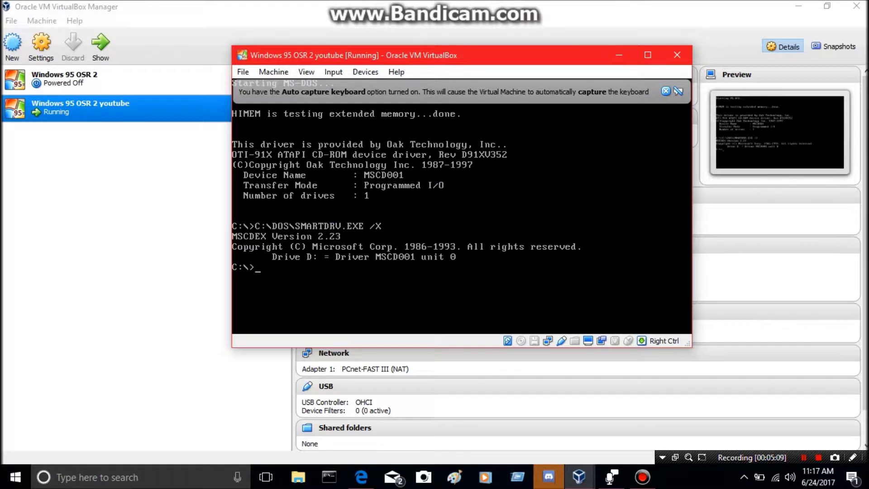
click(666, 91)
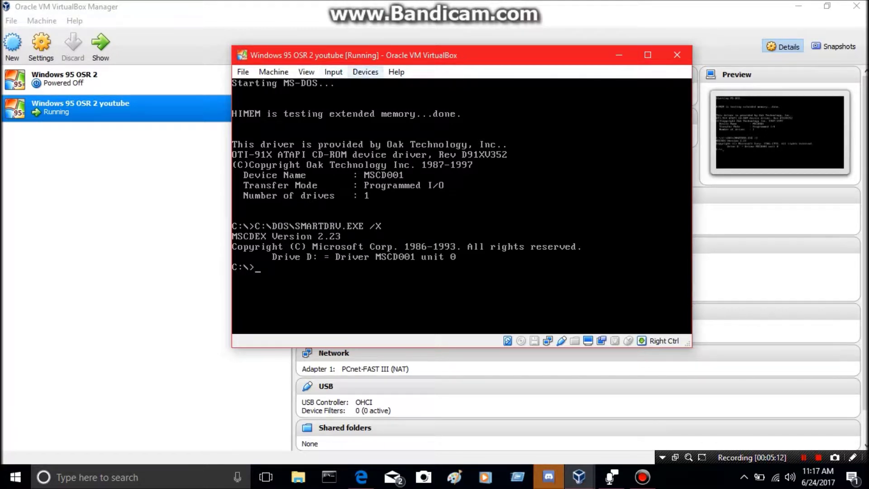
- Insert the windows95b.iso image into the virtual machine's optical drive
click(365, 71)
mouse_move(393, 87)
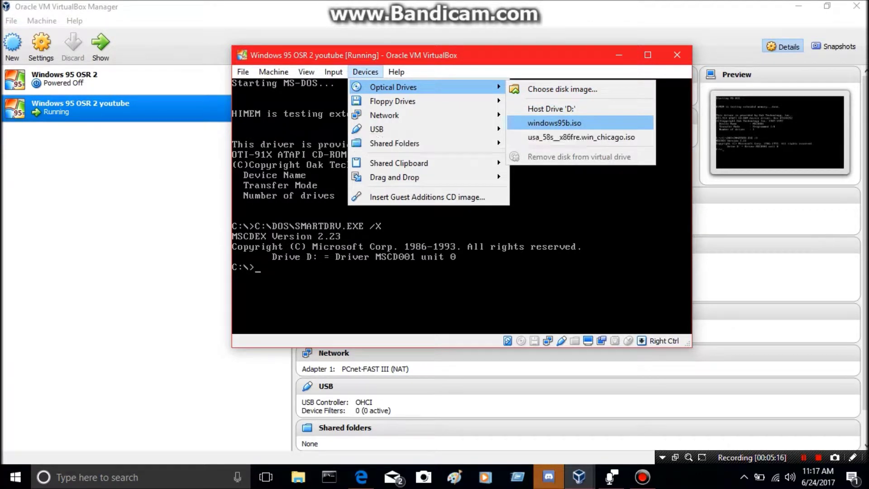
click(554, 123)
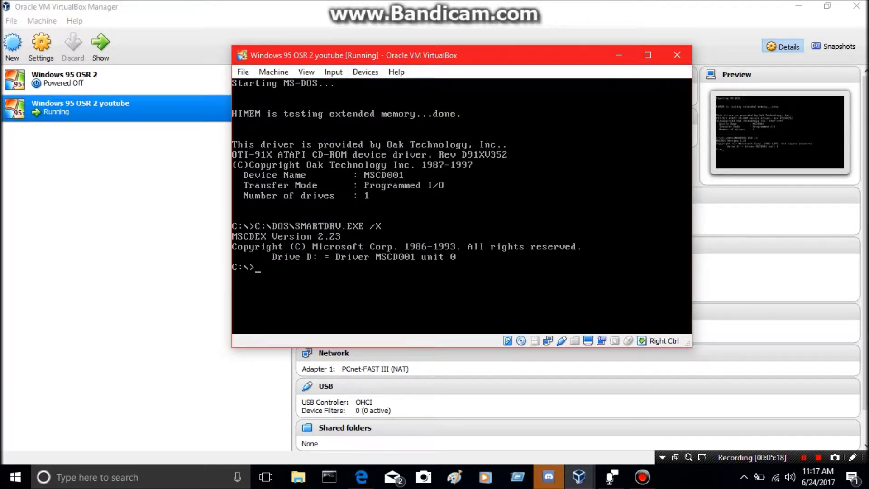
- Try drive R:, switch to drive D: and list its contents in wide format with dir/w
text(r:)
key(Return)
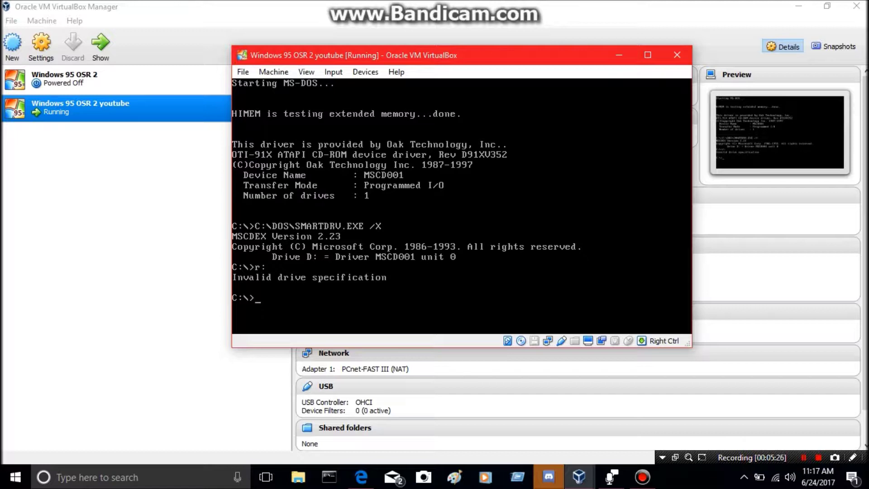
text(D:)
key(Return)
text(dir/w)
key(Return)
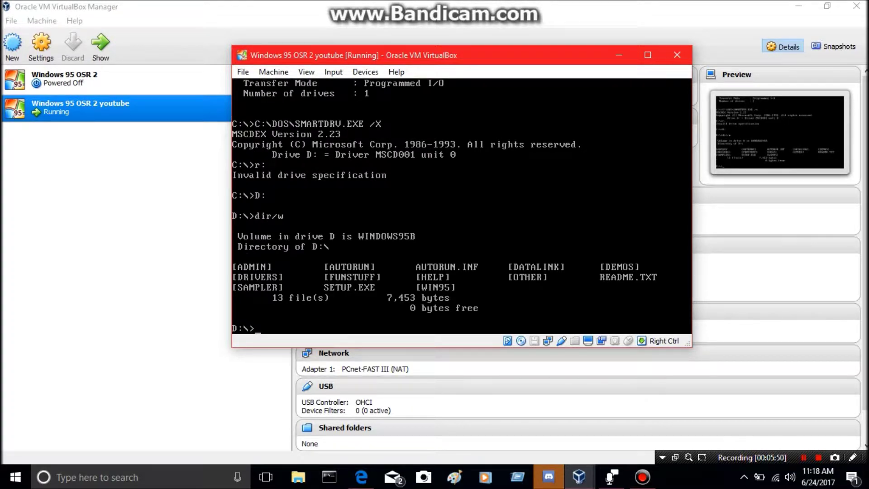
- Run setup from drive D: with the routine system check, and accept the Windows 95 license agreement
text(setup)
key(Return)
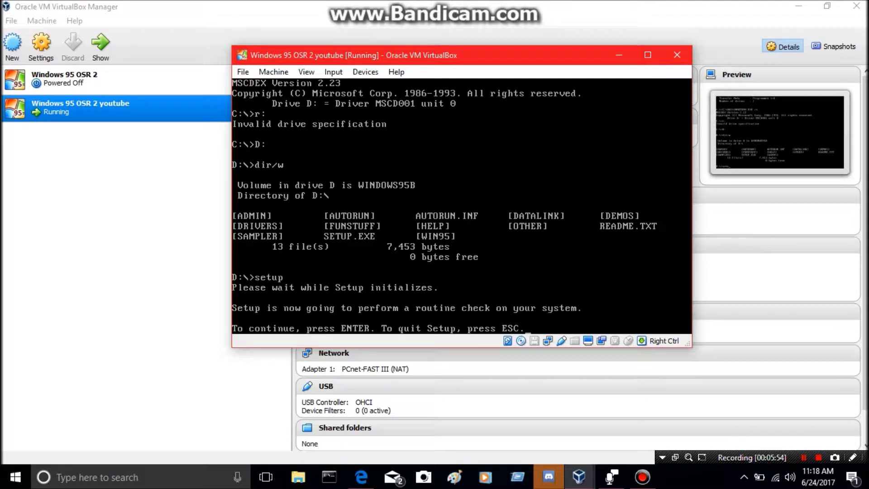
key(Return)
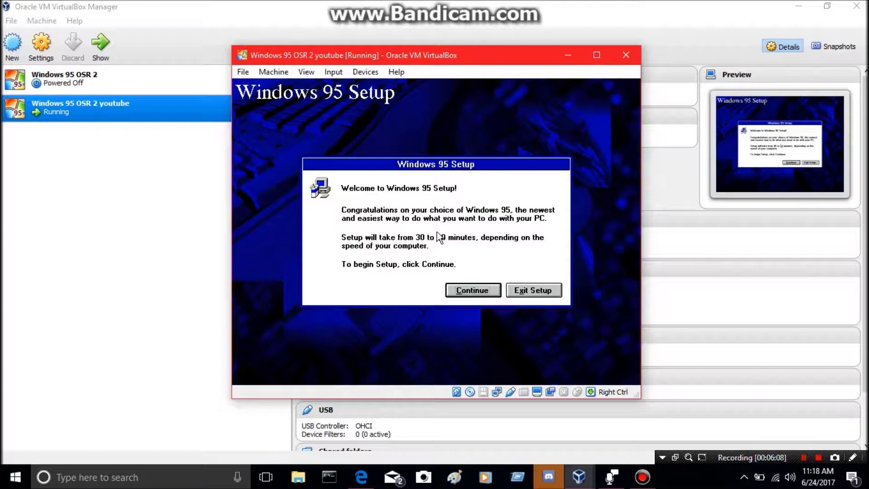
click(480, 293)
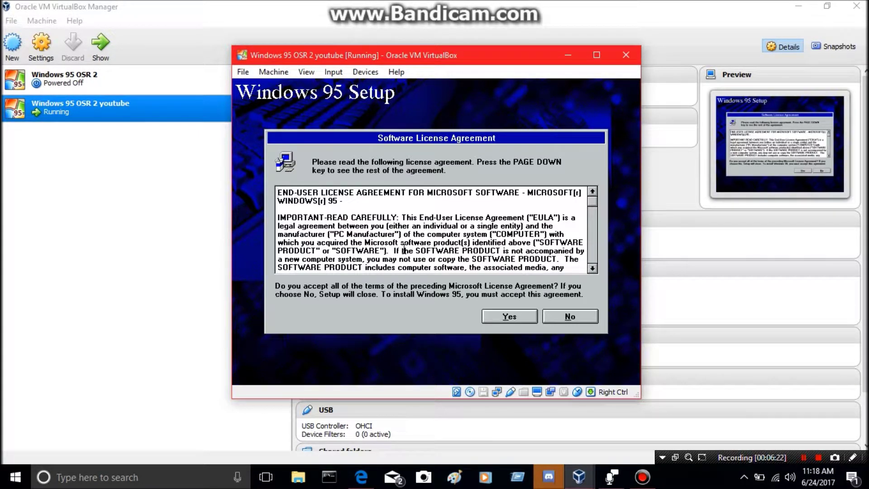
click(516, 316)
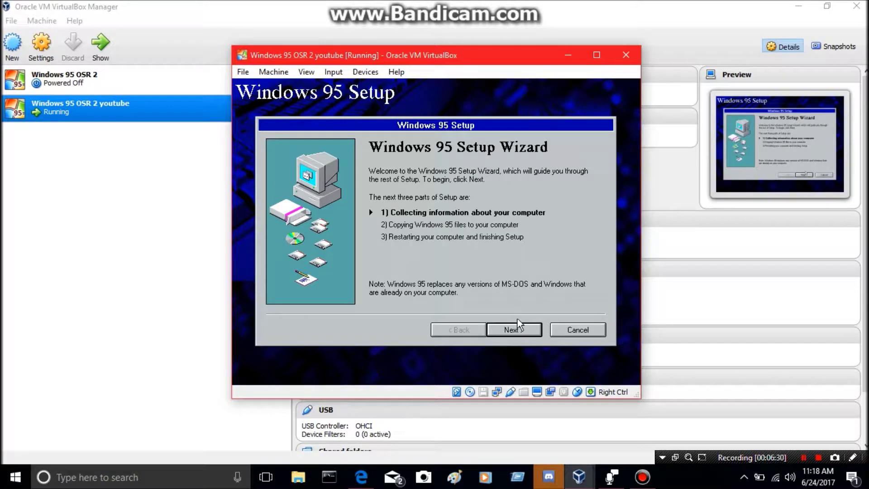
- Proceed through the Setup Wizard with C:\WINDOWS as the install directory and the Typical setup option
click(497, 330)
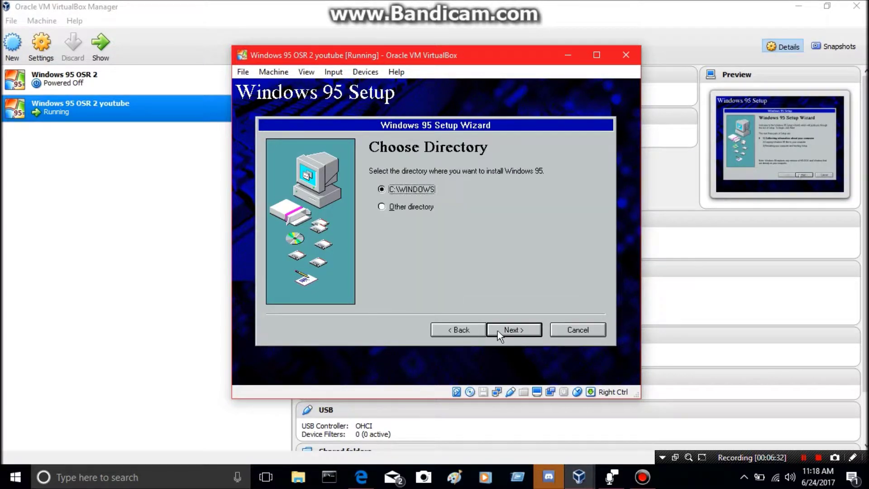
click(498, 331)
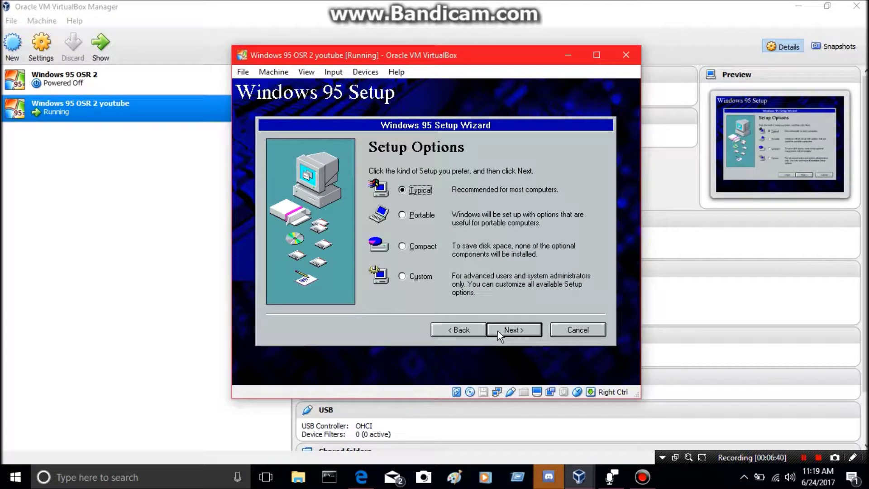
click(504, 331)
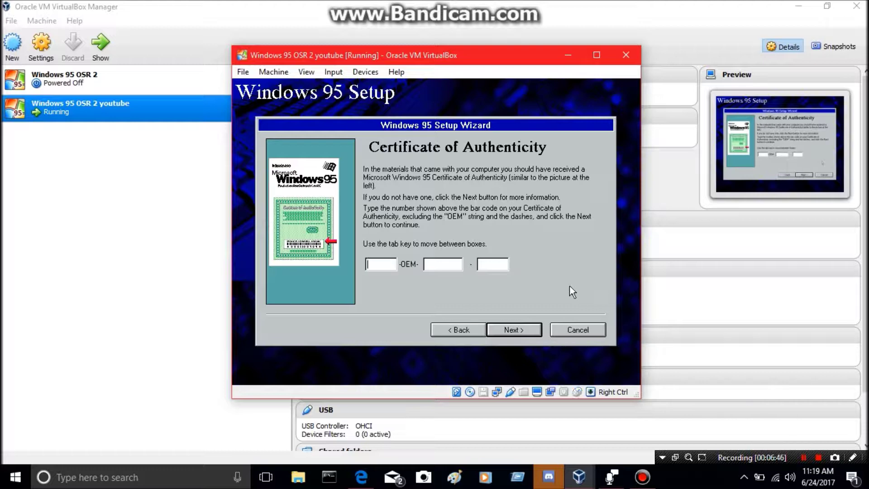
- Minimize the VirtualBox Manager window and place the virtual machine window in the middle of the desktop
click(568, 55)
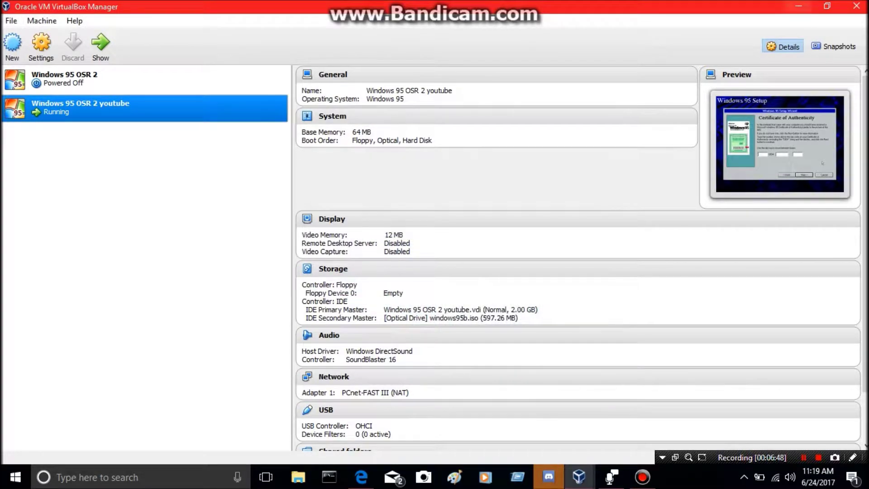
click(798, 6)
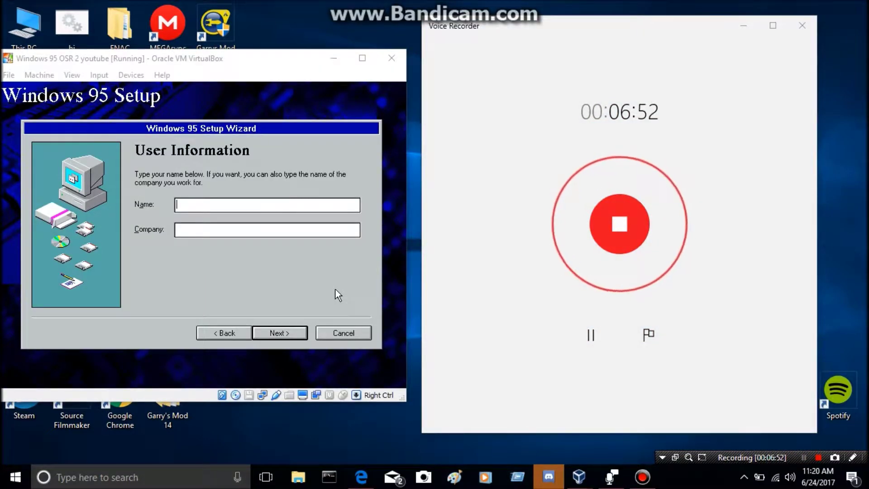
drag(224, 63, 460, 94)
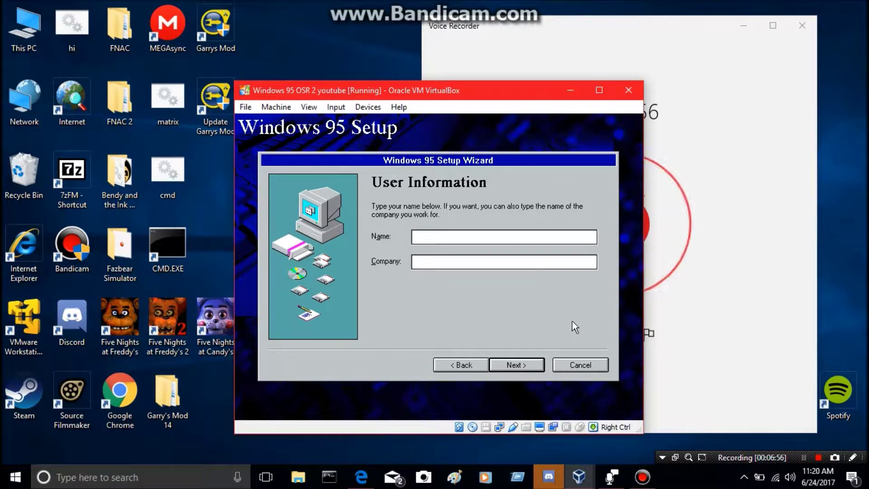
- Enter the user's name, and have Setup check for a Network Adapter and a Sound, MIDI, or Video Capture Card
text(DV)
key(Return)
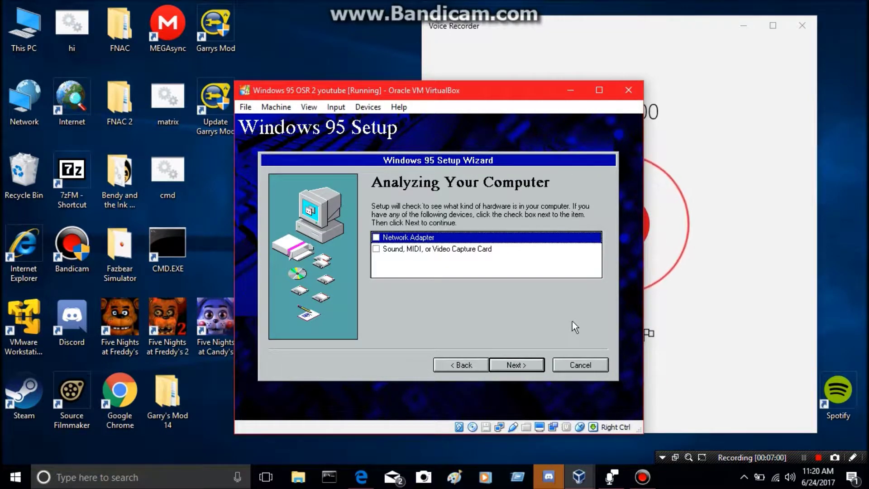
click(376, 237)
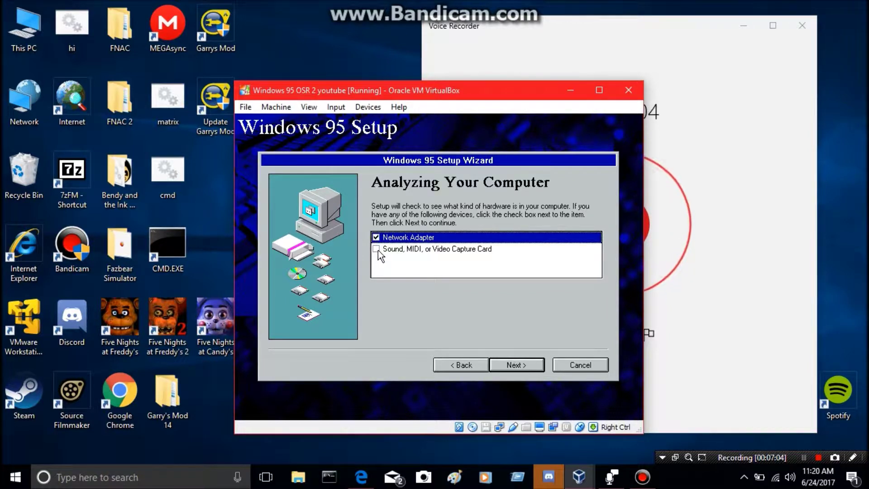
click(378, 250)
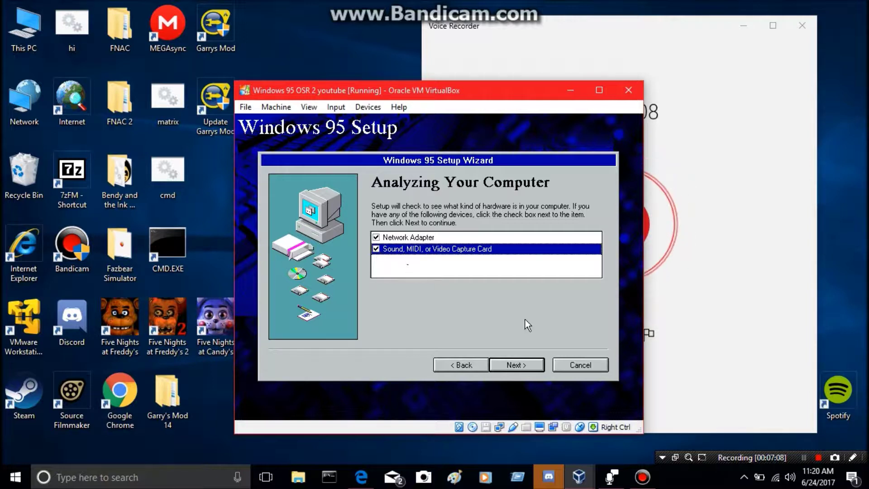
click(524, 365)
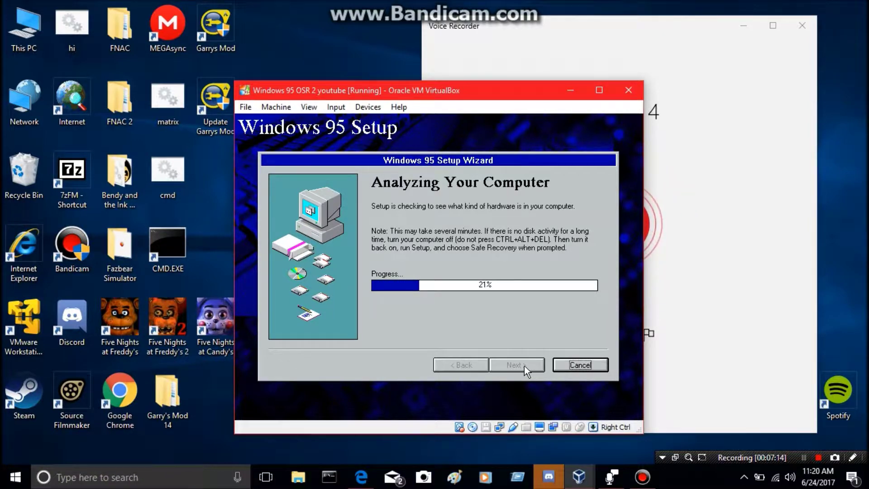
- Choose the most common components and the startup disk option, cancel the disk creation when asked for a floppy, and continue Setup
drag(395, 93, 224, 76)
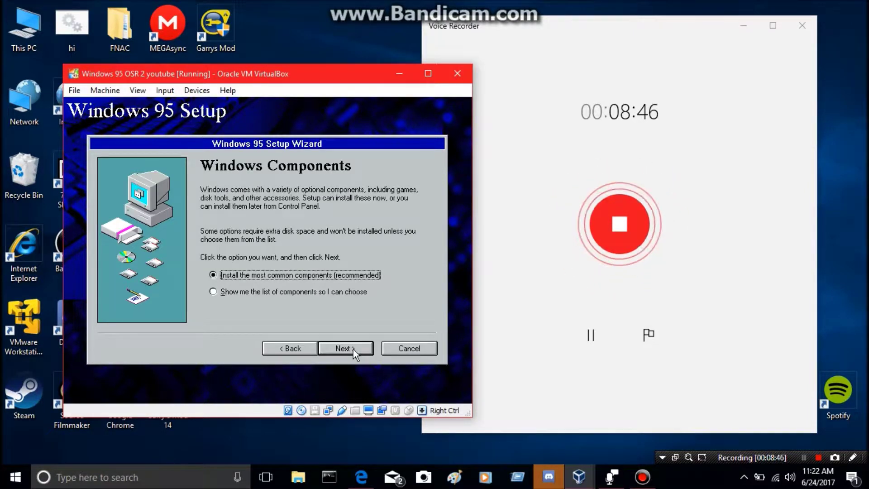
click(353, 349)
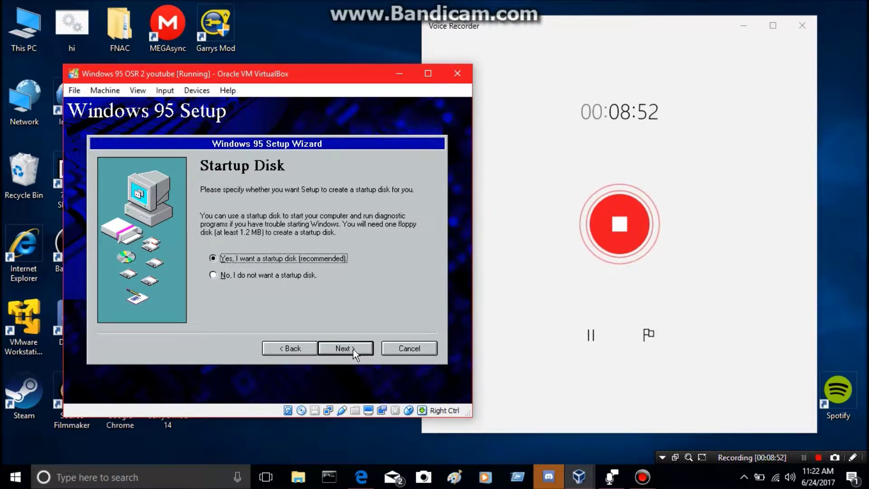
click(345, 348)
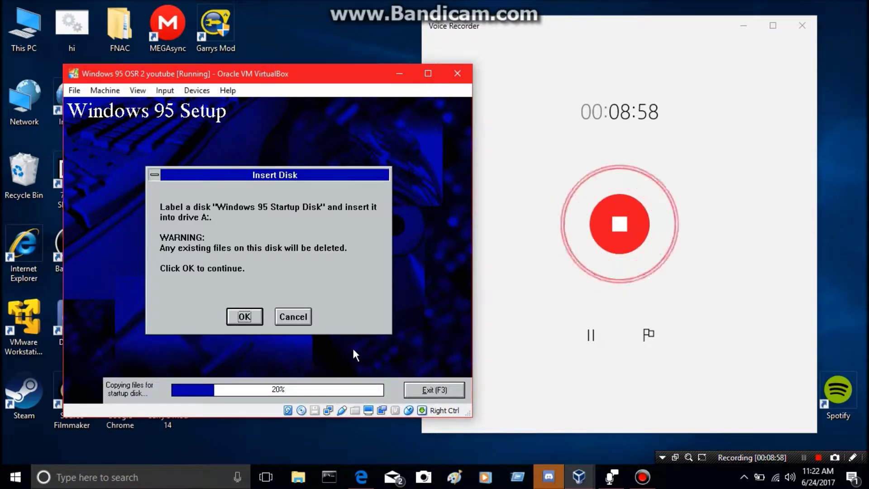
click(299, 322)
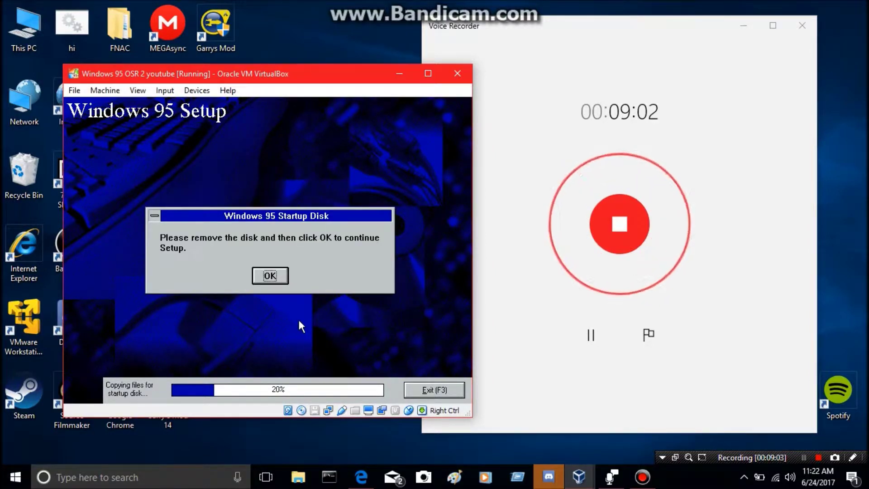
click(278, 269)
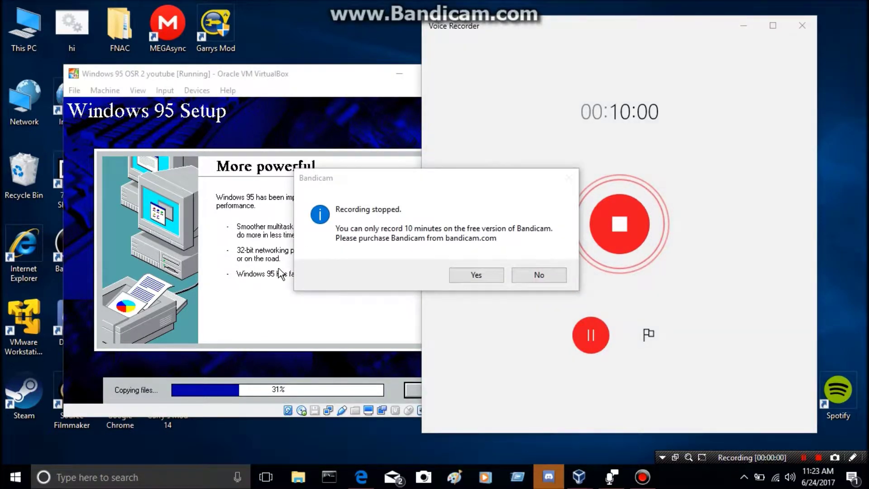
click(539, 275)
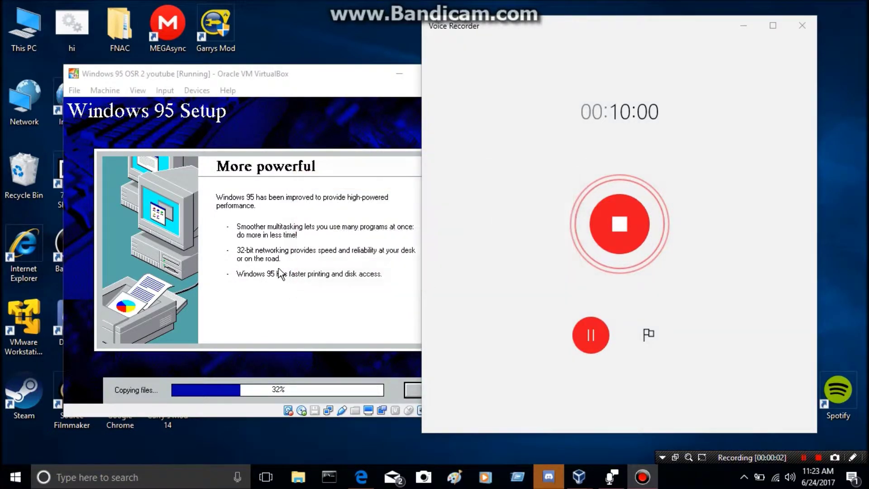
click(591, 335)
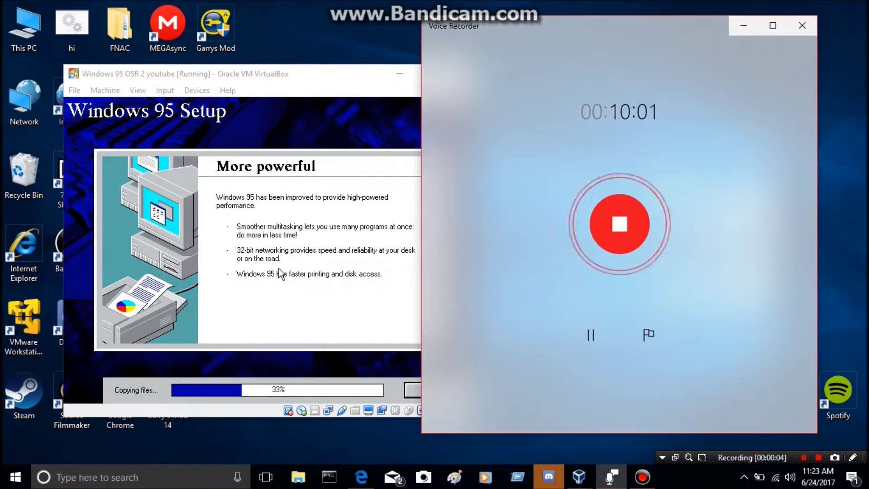
click(279, 270)
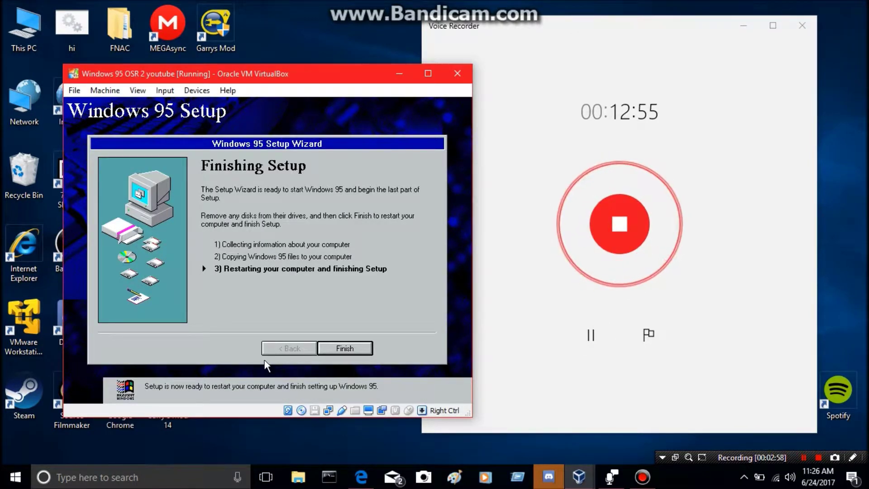
- Finish the Setup Wizard, check that no disk is in the virtual floppy drive, and restart the computer
click(348, 348)
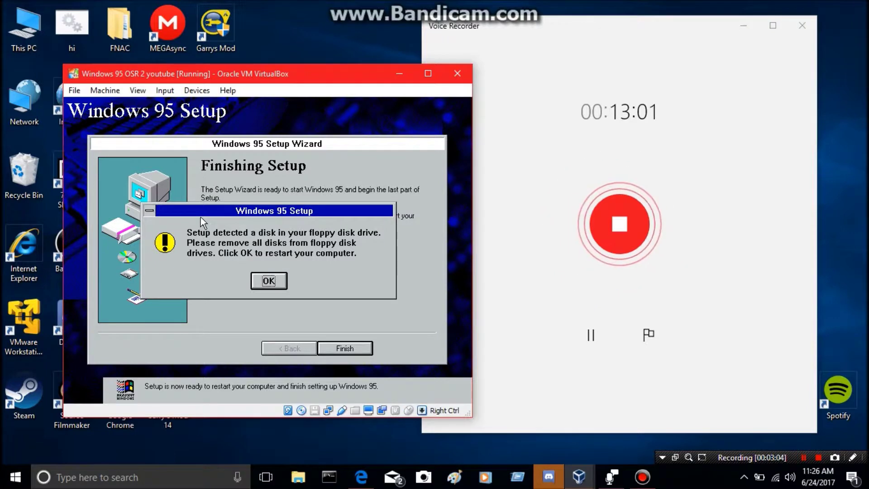
click(196, 90)
mouse_move(224, 120)
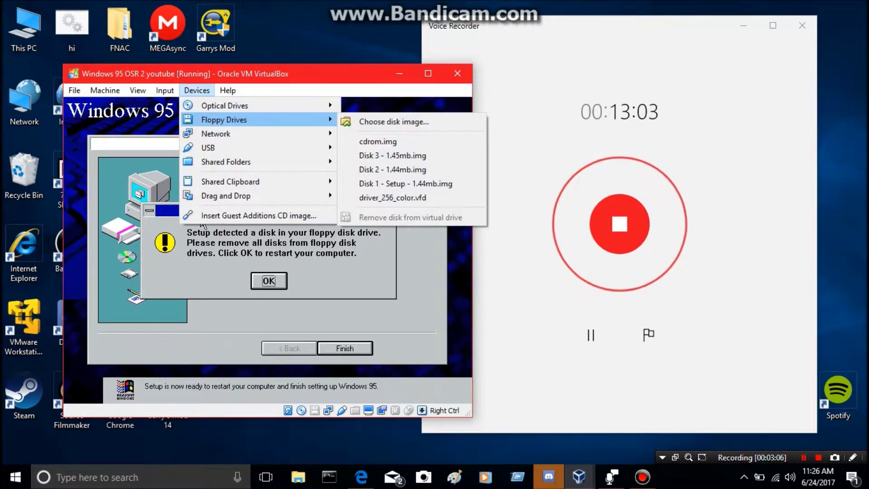
click(200, 216)
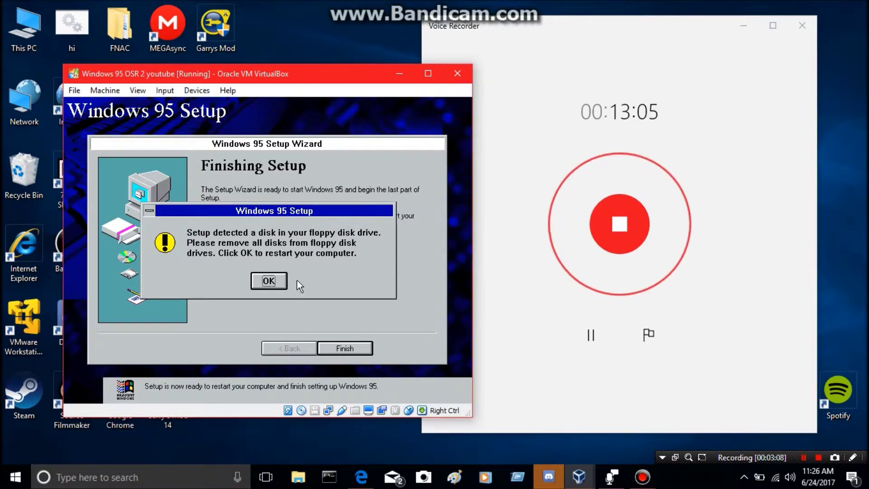
click(281, 281)
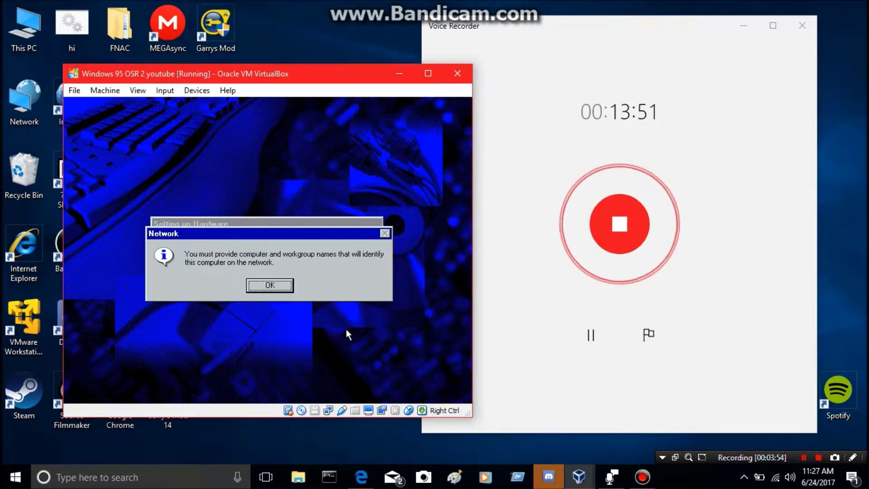
- Identify the computer on the network with computer name DV95INSTALL and workgroup WORKGROUP, and continue Setup
click(281, 284)
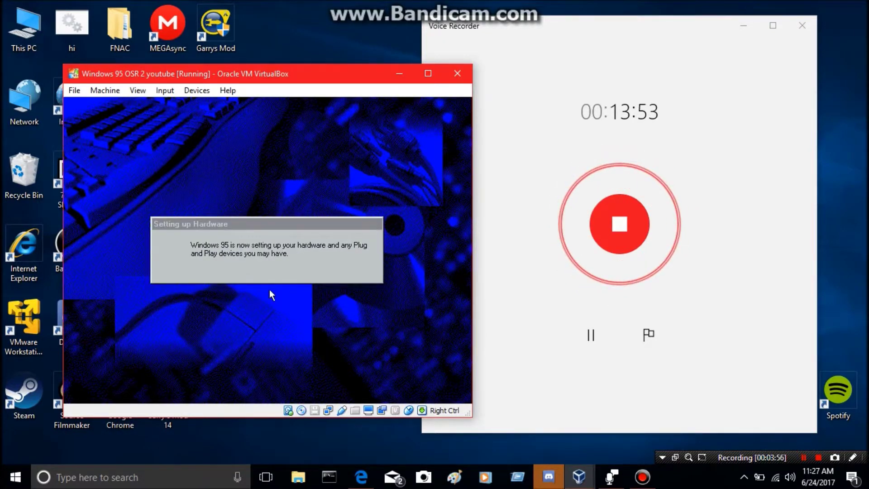
key(BackSpace)
text(DV95INSTALL)
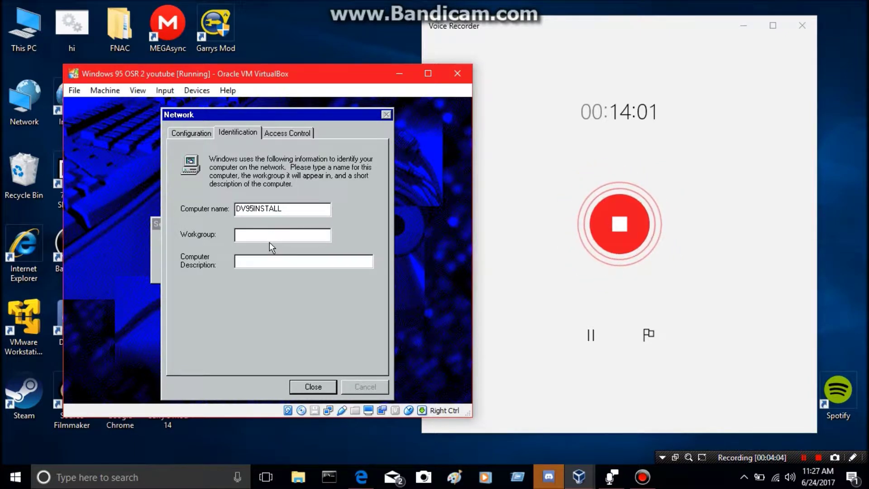
click(269, 236)
text(WOR)
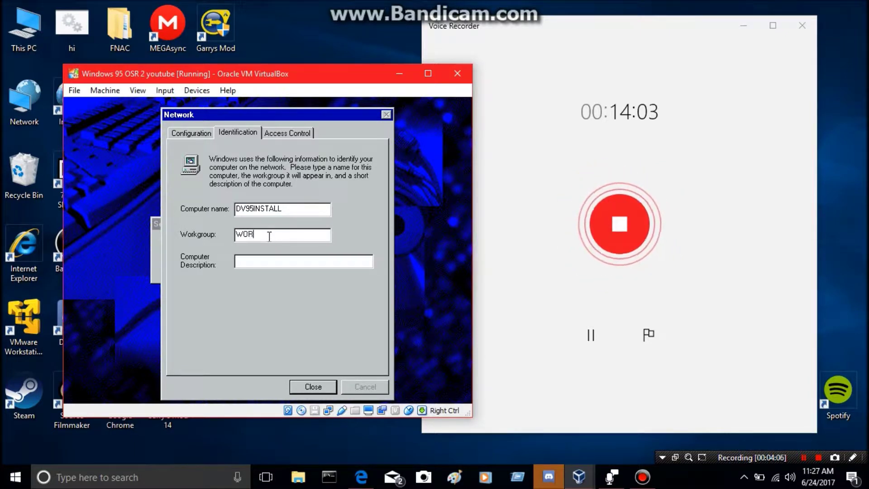
text(KGROUP)
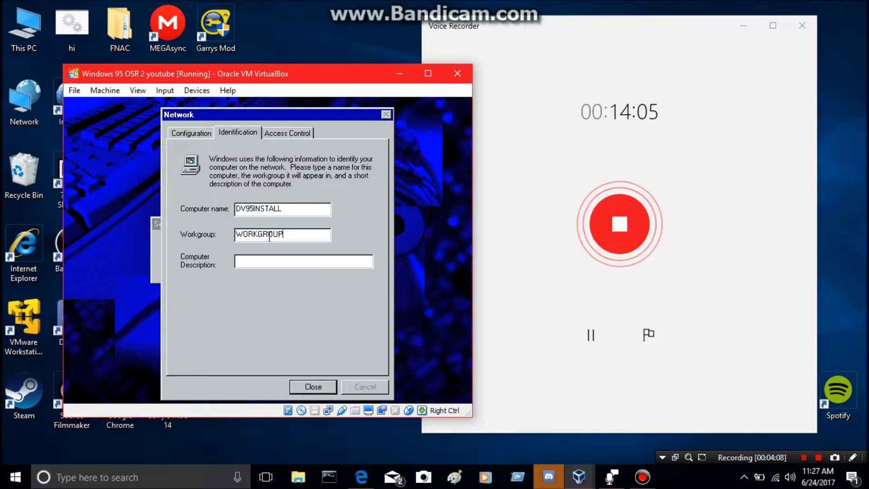
click(297, 384)
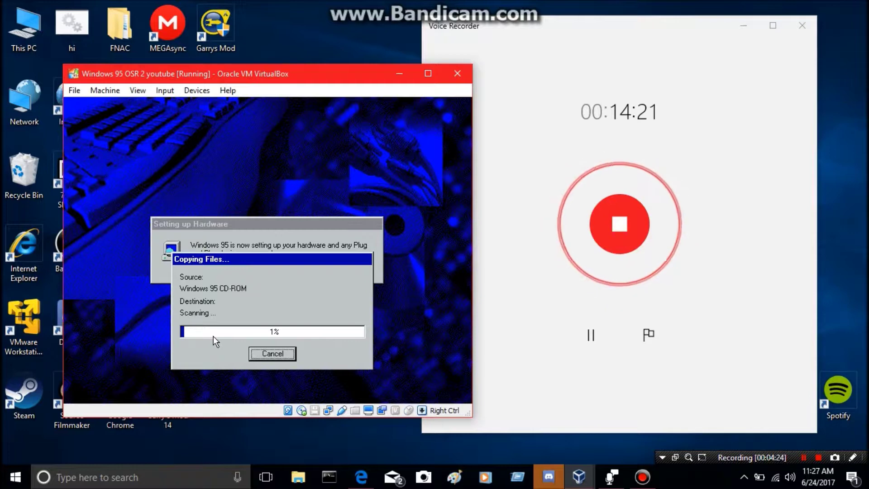
click(590, 335)
key(shift+F12)
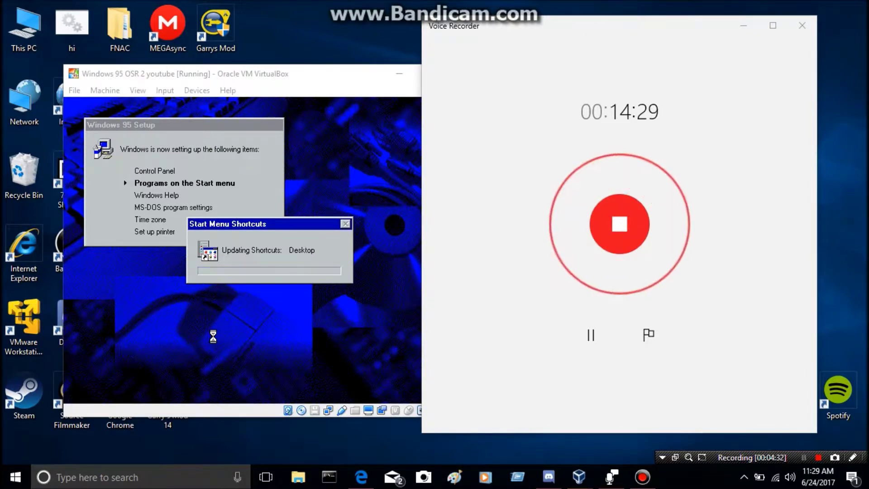
- Move the virtual machine window clear of the Voice Recorder, and set the time zone to (GMT-06:00) Central Time (US & Canada)
click(213, 336)
drag(296, 72, 238, 34)
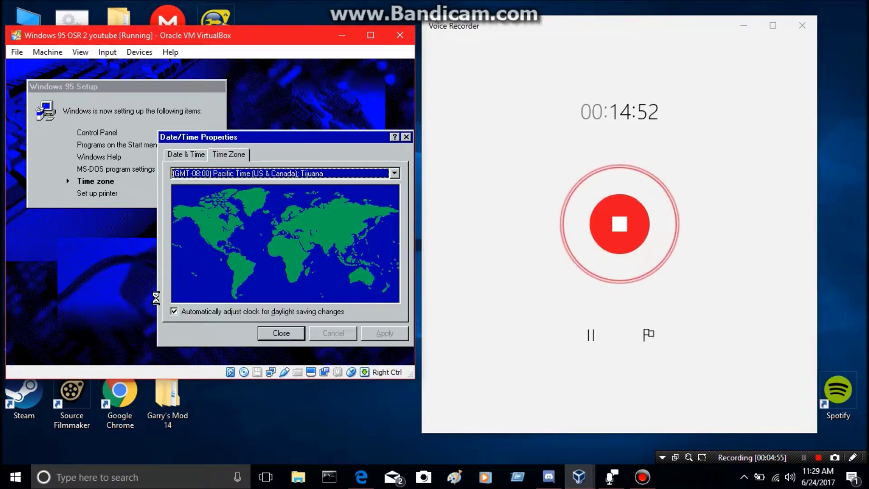
click(259, 173)
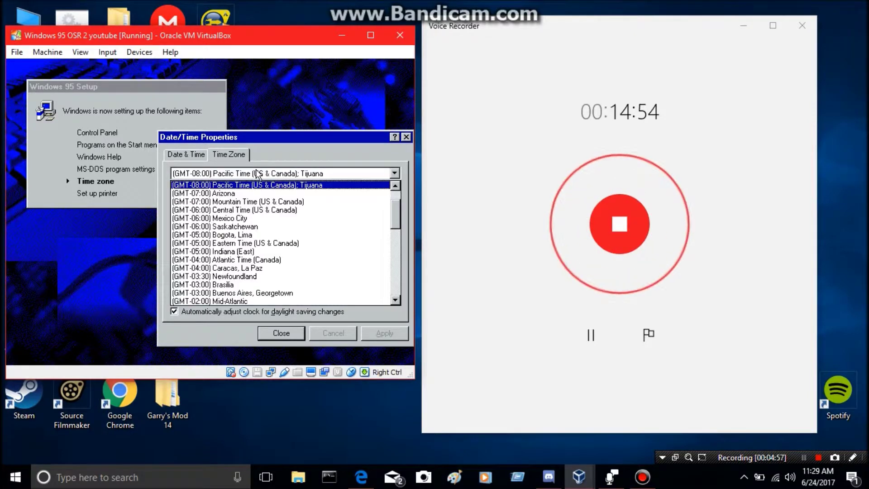
click(253, 209)
click(378, 335)
click(270, 338)
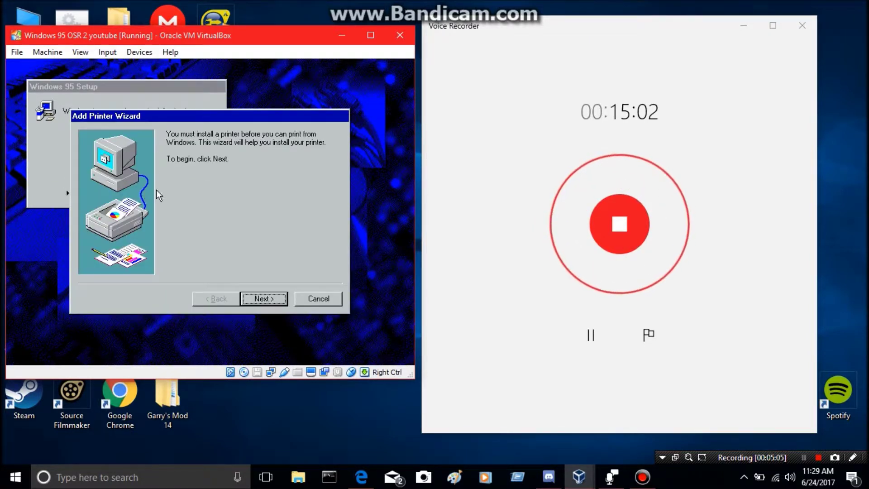
- Cancel the Add Printer Wizard and restart the computer to apply the new settings
click(329, 299)
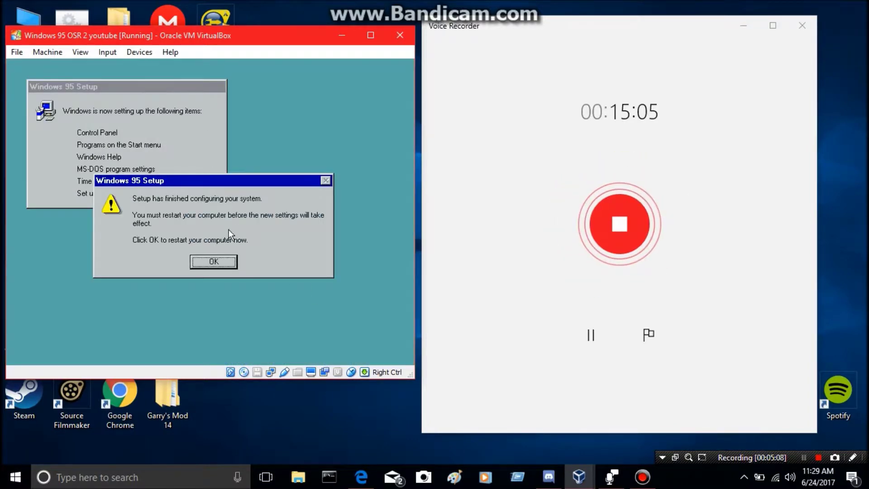
click(215, 264)
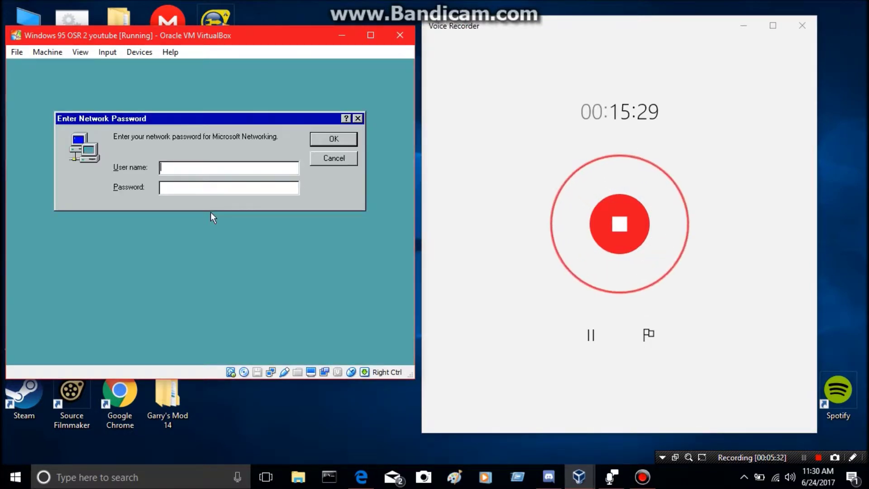
- Log on to Microsoft Networking with a user name and password, and confirm it as the Windows password
text(DV)
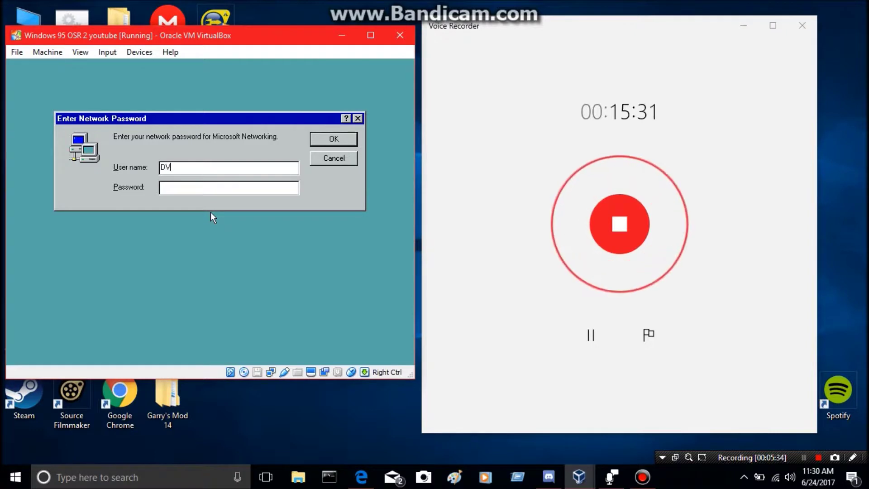
key(Tab)
text(*****)
key(Return)
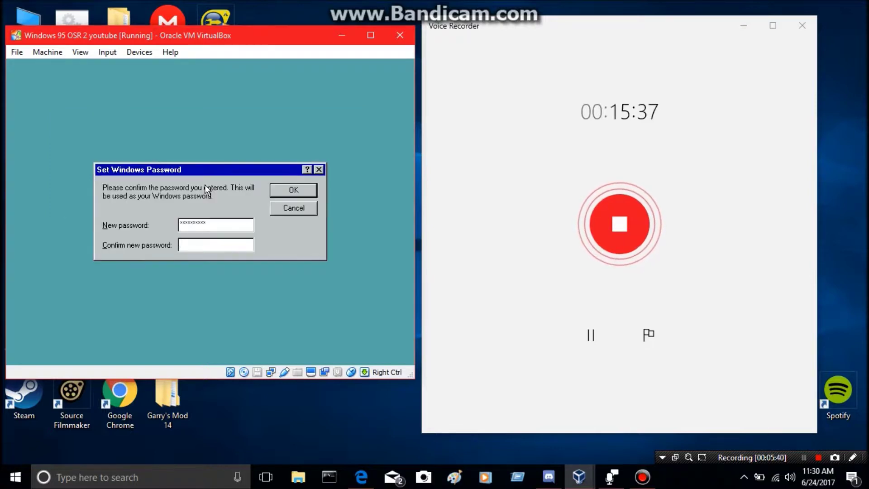
text(**********)
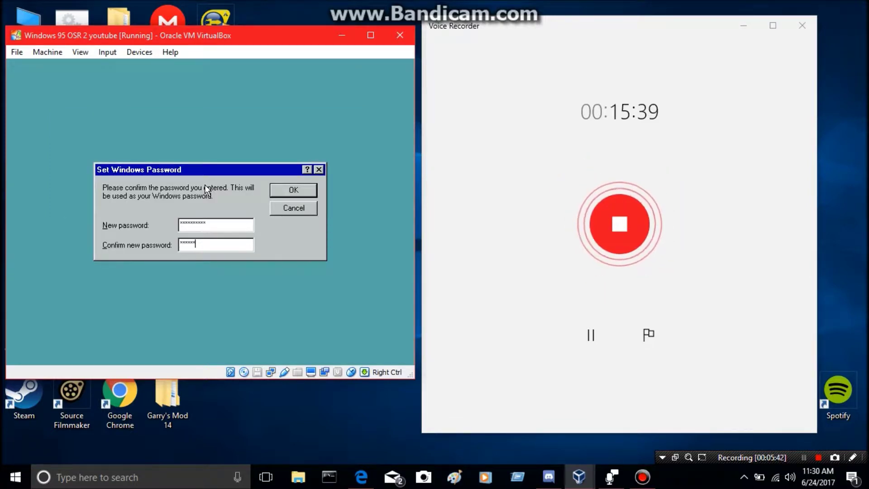
key(Return)
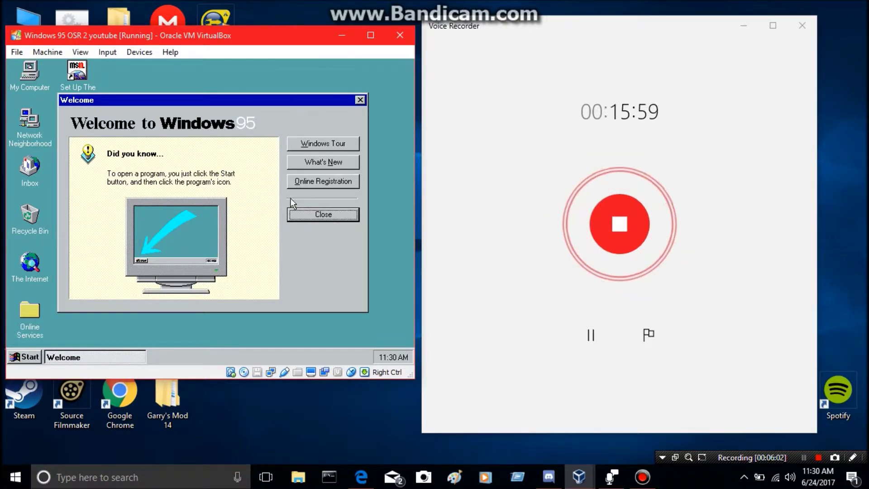
- Start the Internet Connection Wizard from The Internet on the Windows 95 desktop and choose Manual setup
double_click(31, 264)
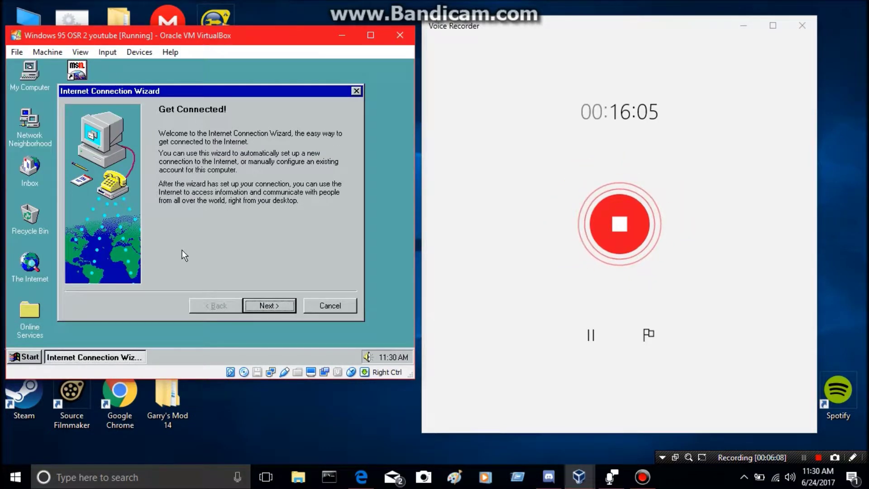
click(254, 304)
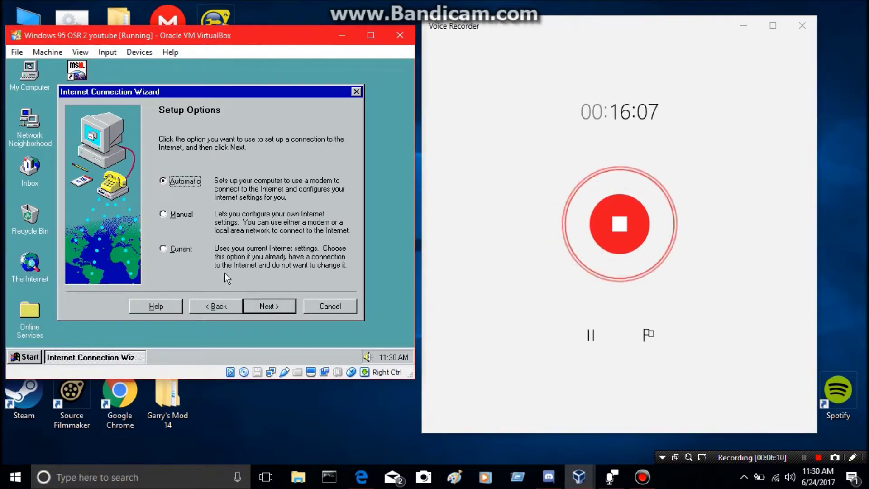
click(182, 214)
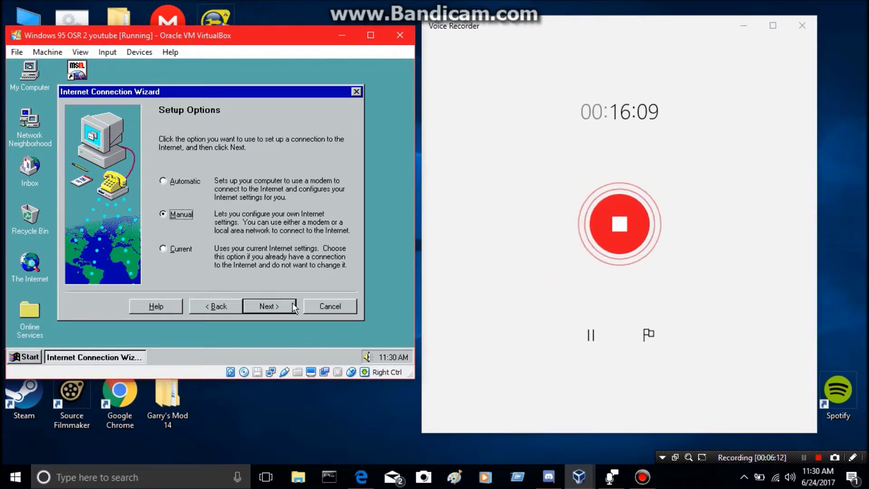
click(288, 303)
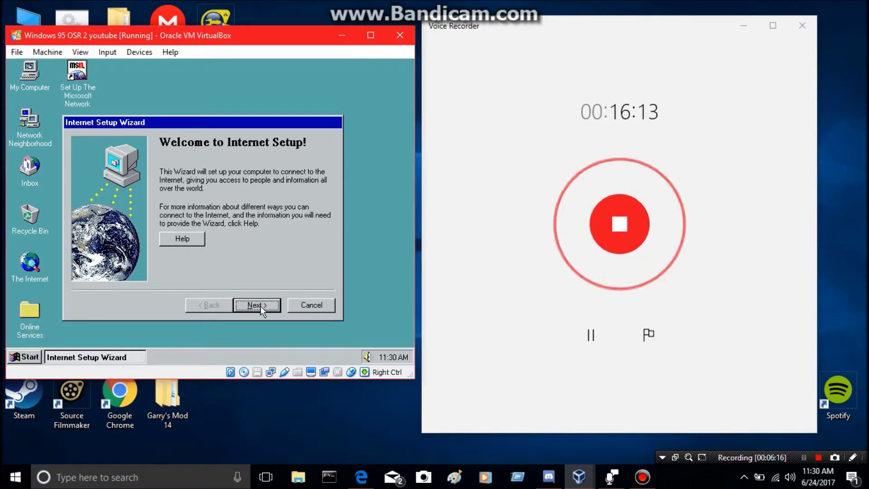
- Complete the Internet Setup Wizard with a Local Area Network connection, no Windows Messaging and no proxy server
click(256, 304)
click(220, 227)
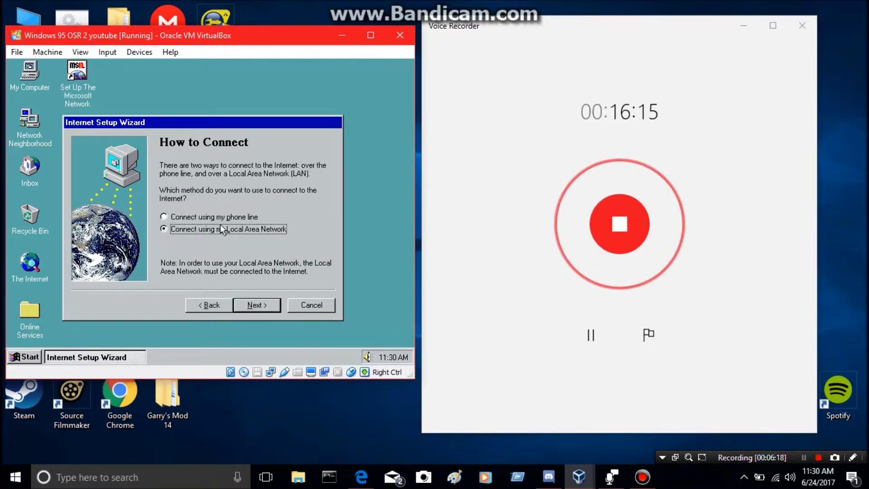
click(270, 305)
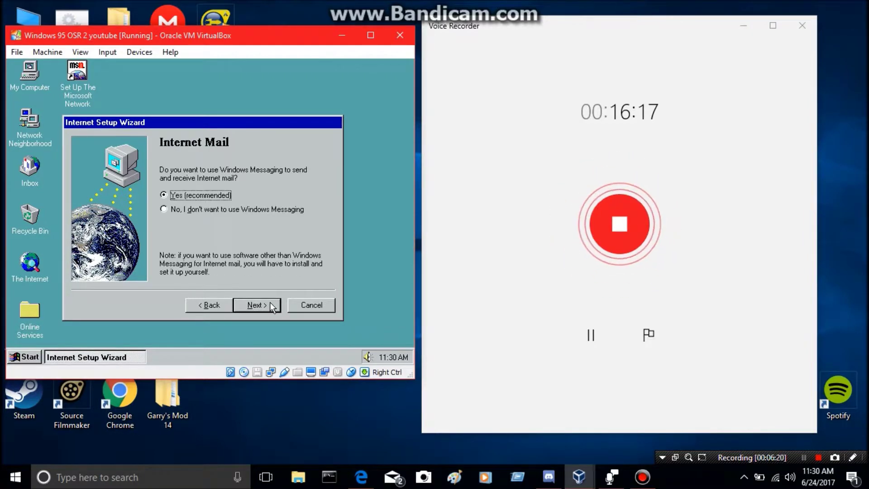
click(229, 208)
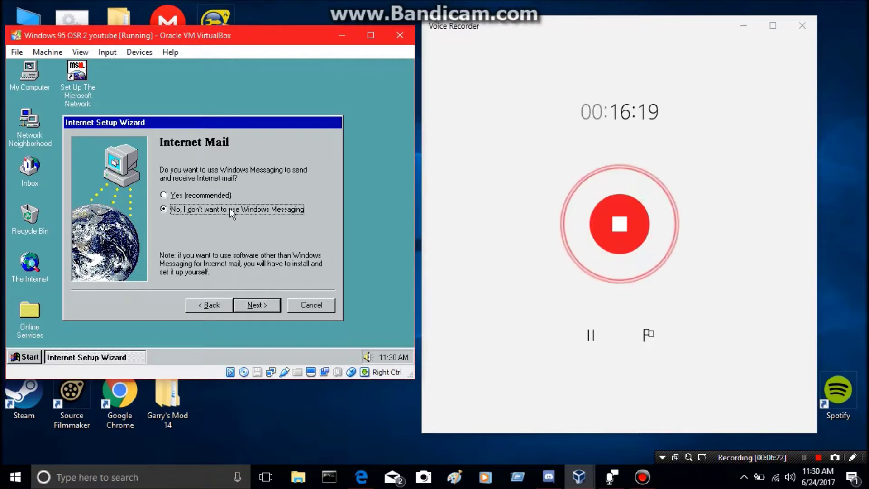
click(265, 306)
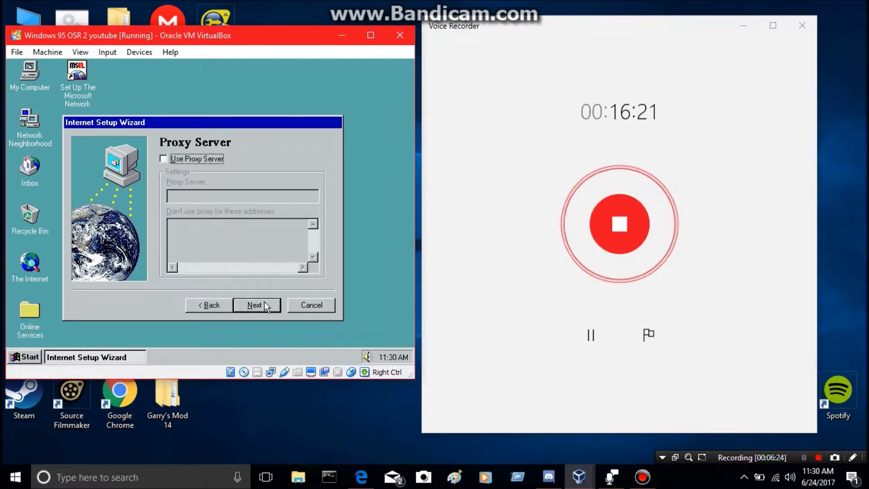
click(256, 306)
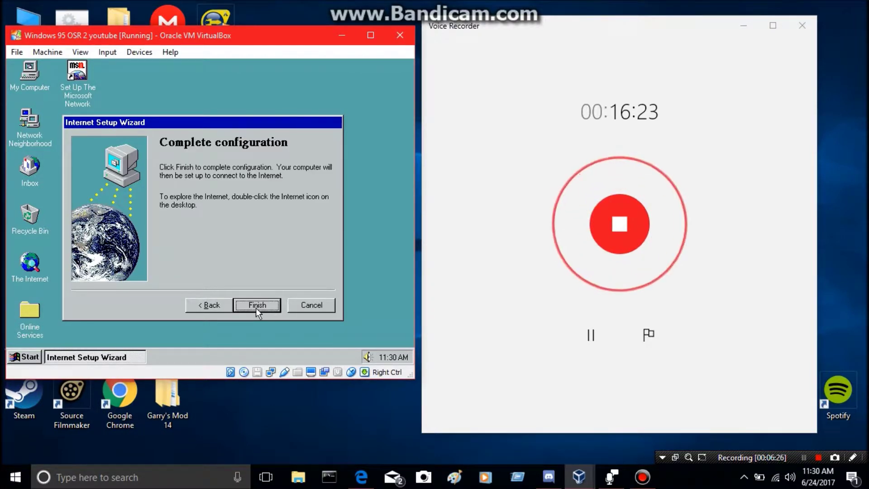
click(256, 306)
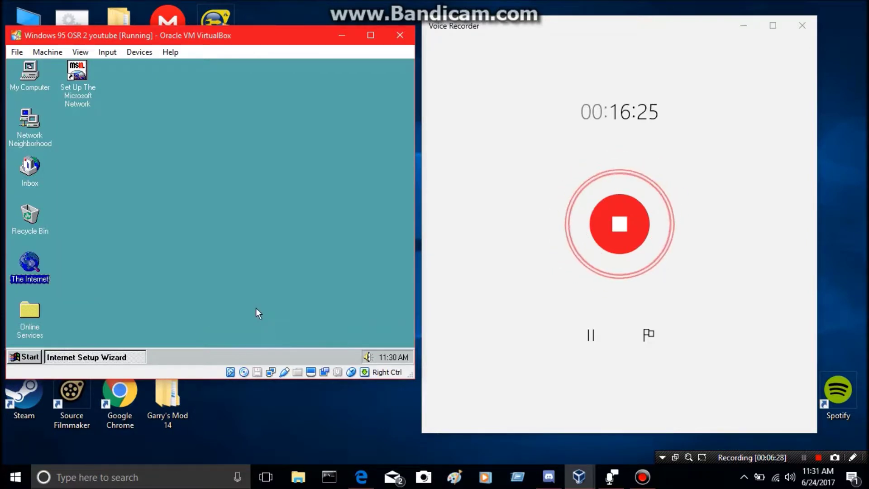
- Launch Internet Explorer in Windows 95, dismiss the error message and maximize the browser window
double_click(22, 266)
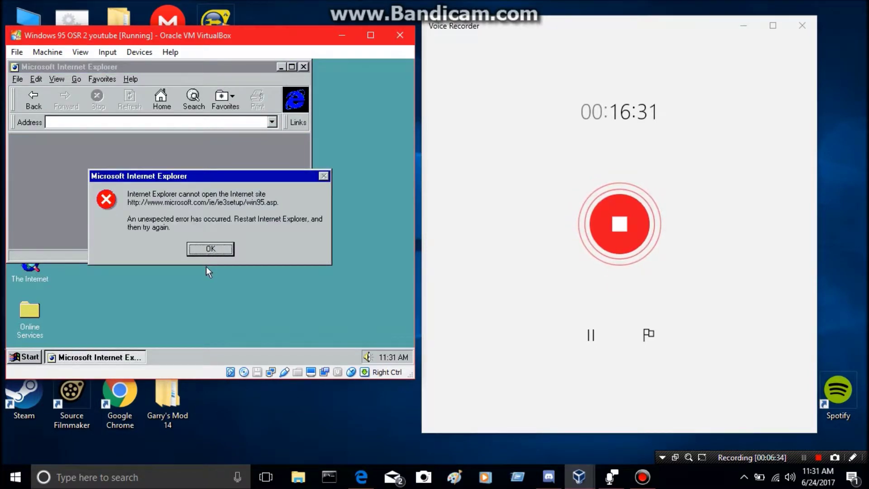
click(210, 250)
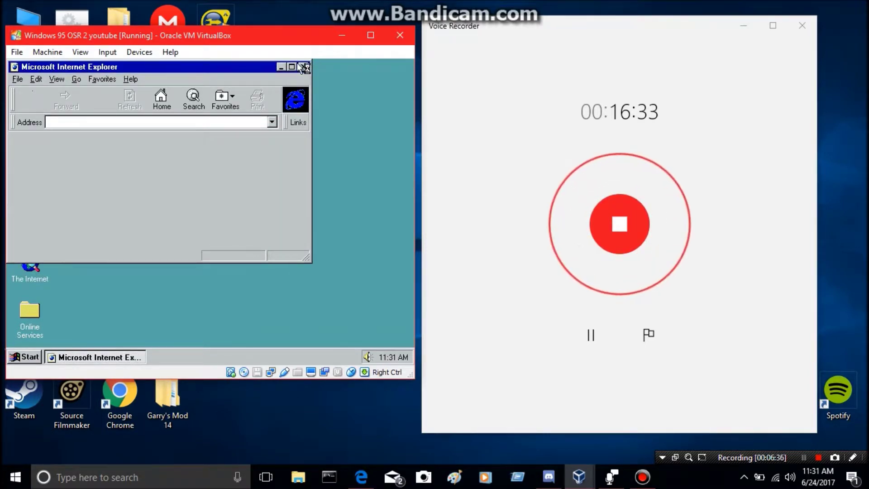
click(292, 67)
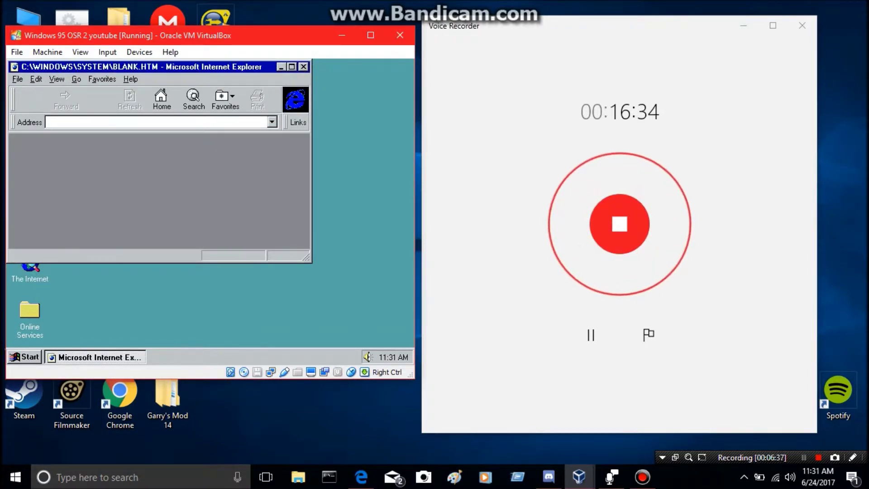
click(208, 119)
key(BackSpace)
text(googl)
key(BackSpace)
text(www.google.)
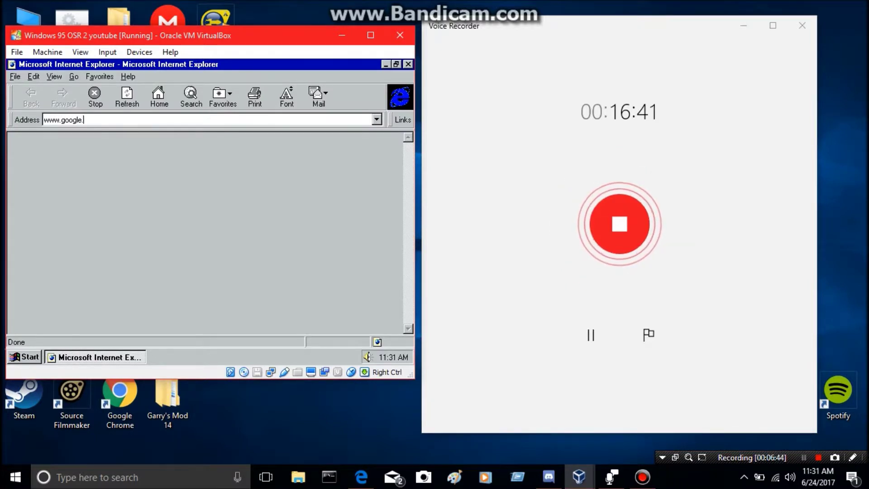
text(com)
key(Return)
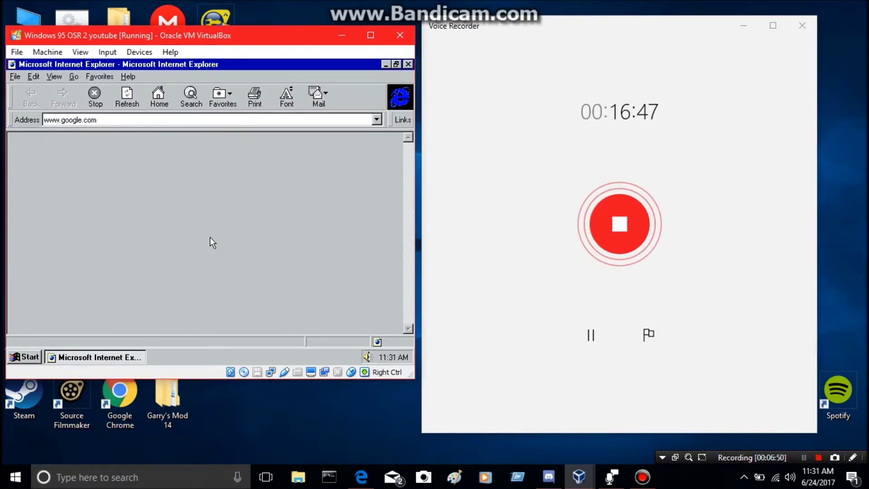
click(205, 120)
key(Return)
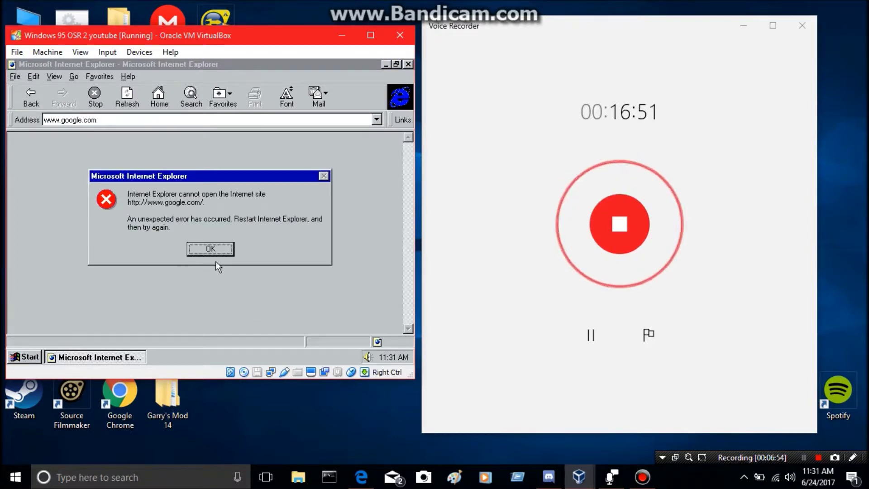
- Close Internet Explorer, restart it from The Internet, dismiss its error message and close it again
key(Return)
click(408, 64)
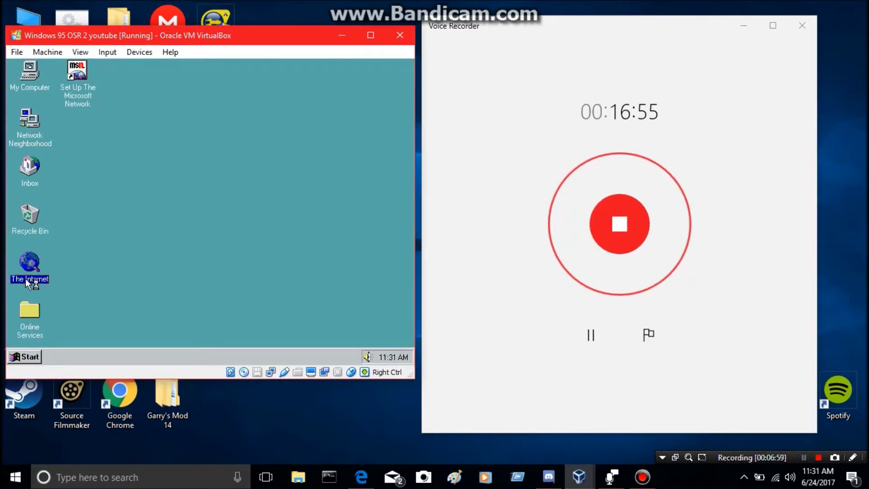
key(Return)
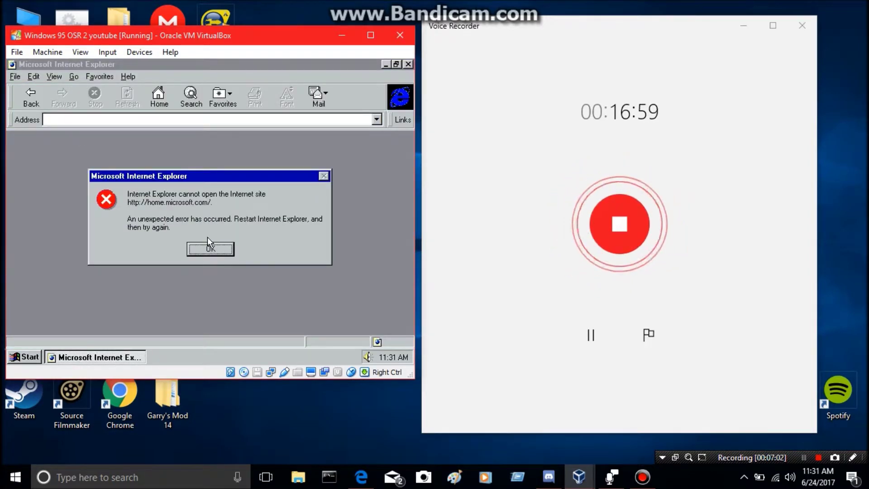
key(Return)
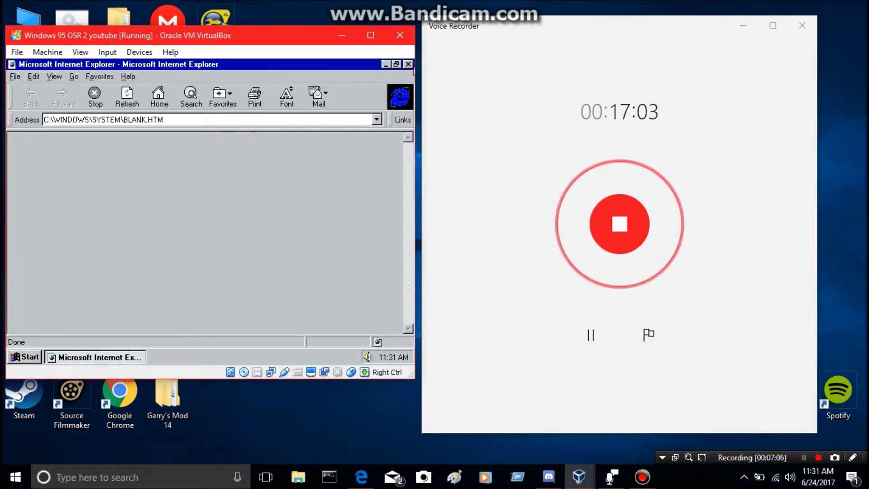
click(408, 64)
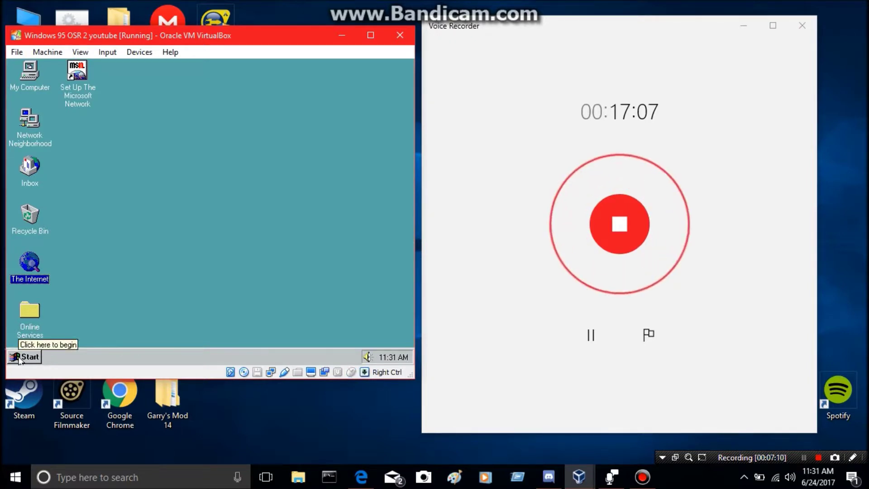
- Switch to Microsoft Edge on the host, open google.com in a new tab and minimize the browser
key(alt+Tab)
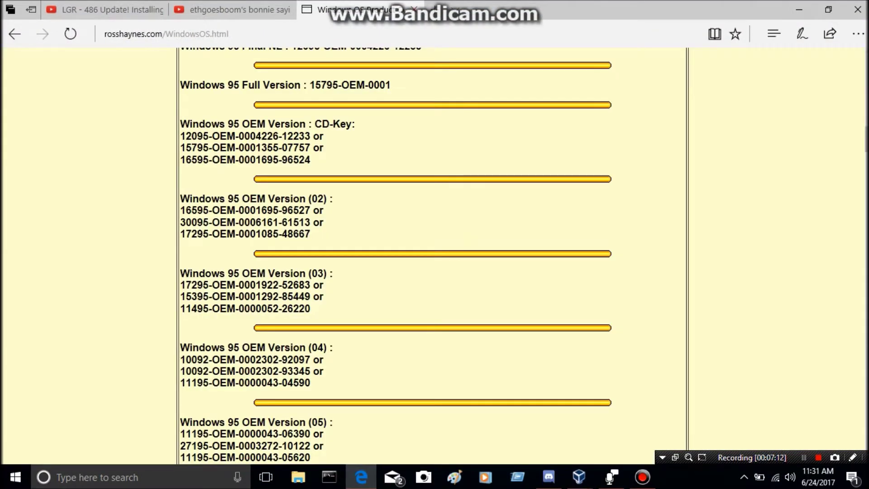
key(ctrl+t)
text(www.googl)
text(e.co)
key(Return)
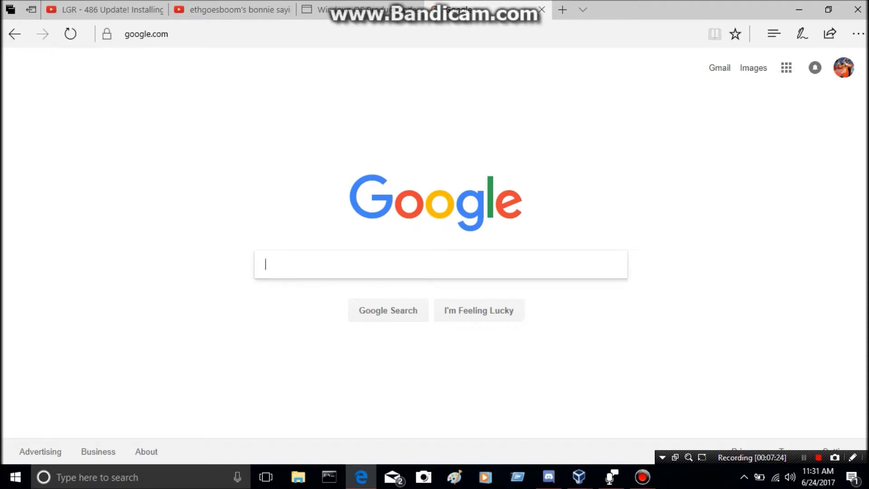
click(798, 9)
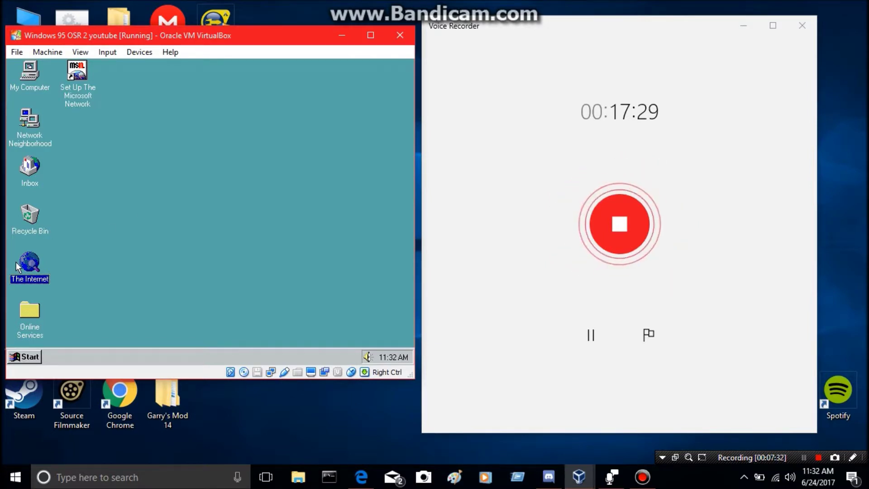
double_click(30, 262)
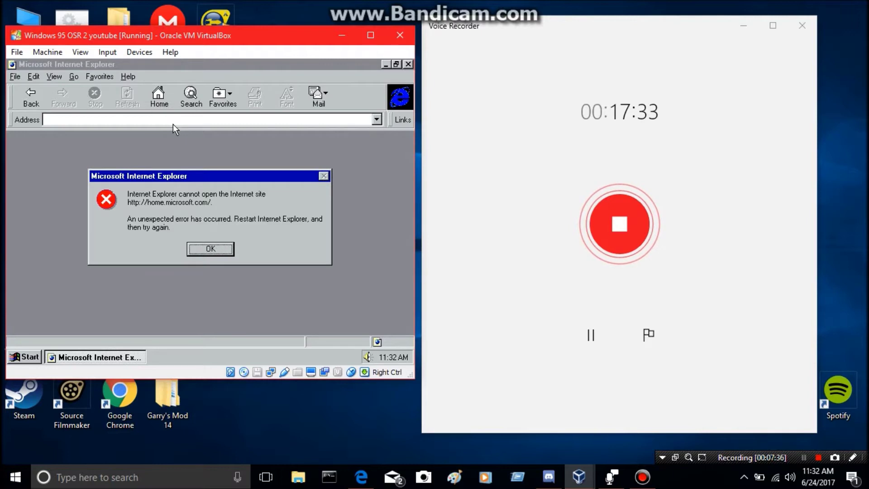
click(208, 249)
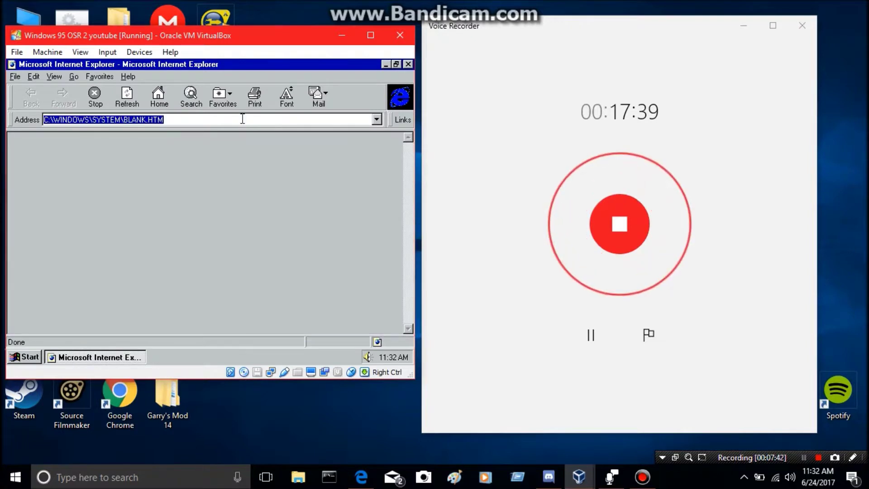
key(BackSpace)
text(www.googl)
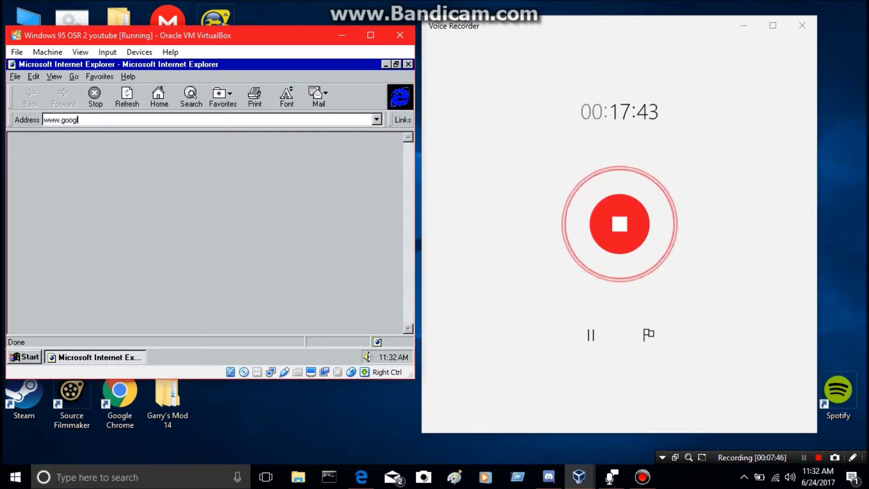
text(e.com)
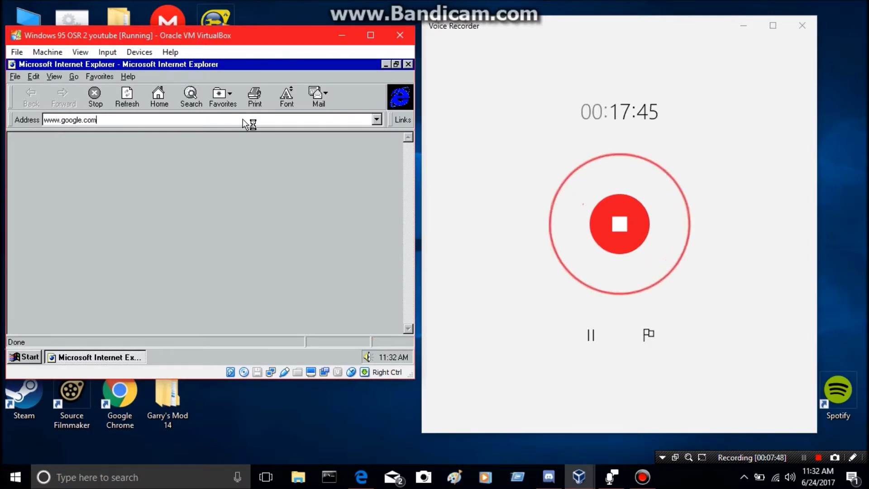
key(Return)
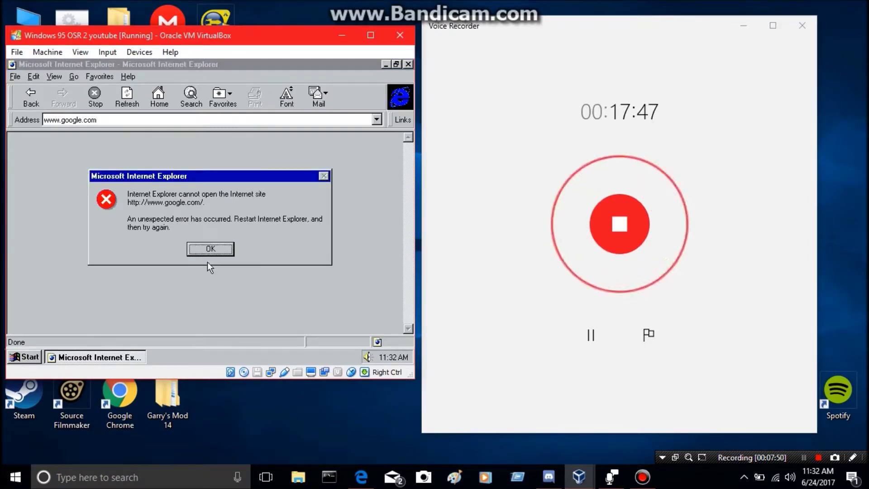
click(210, 249)
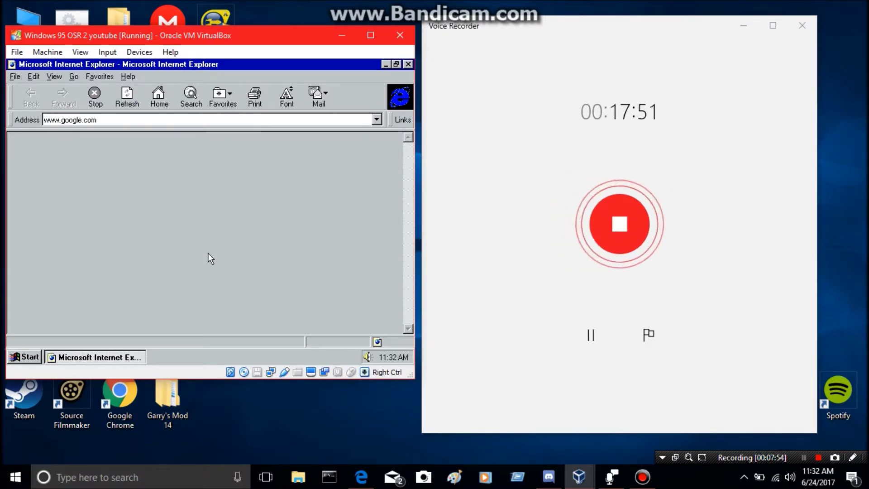
- Minimize the running machine and start the powered-off Windows 95 OSR 2 machine from VirtualBox Manager, minimizing the manager
click(342, 35)
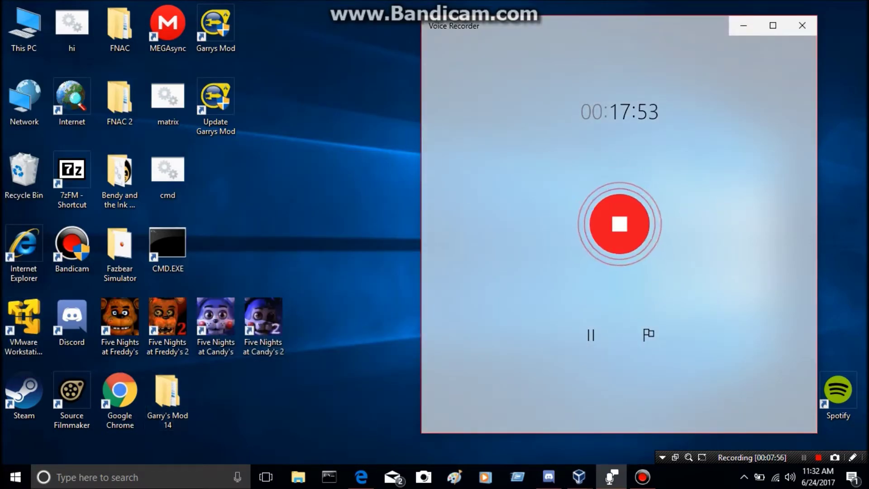
mouse_move(580, 476)
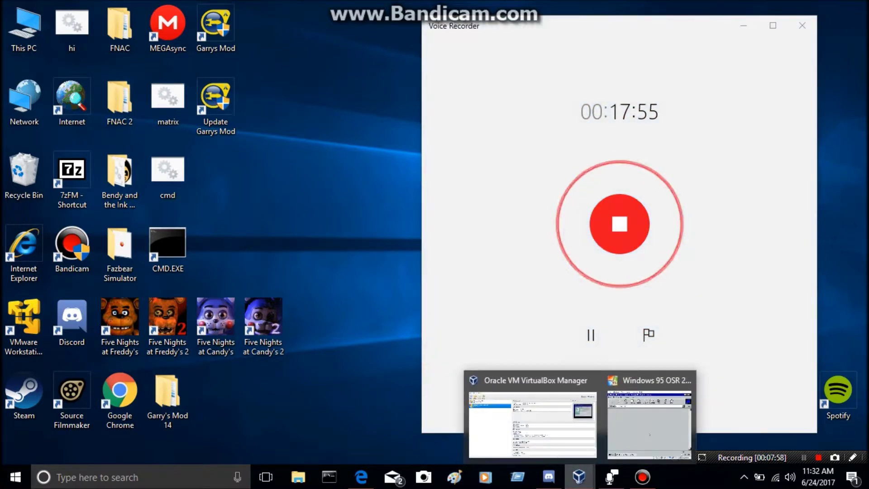
click(530, 421)
click(154, 80)
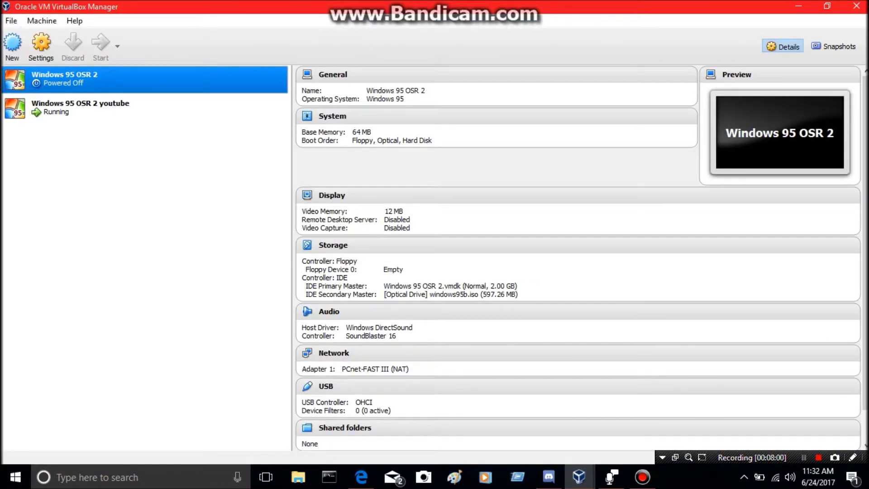
click(798, 7)
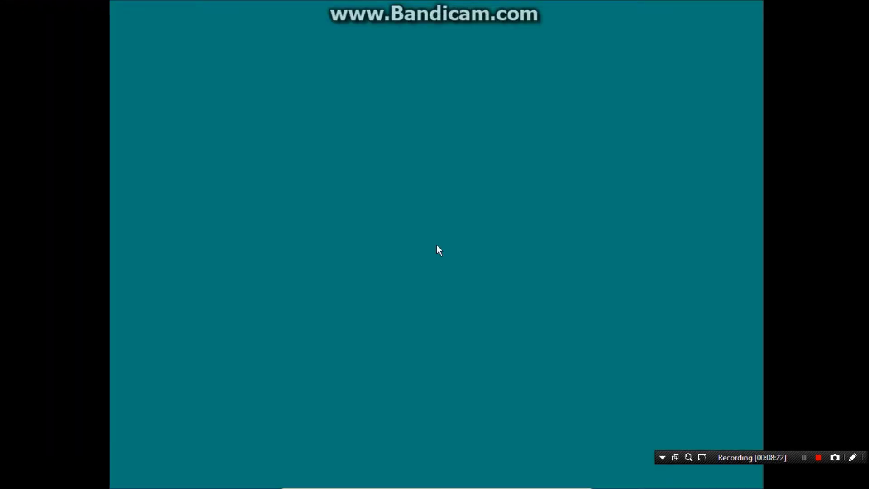
- Log on to the Windows 95 OSR 2 machine with the account password and open The Internet
text(********)
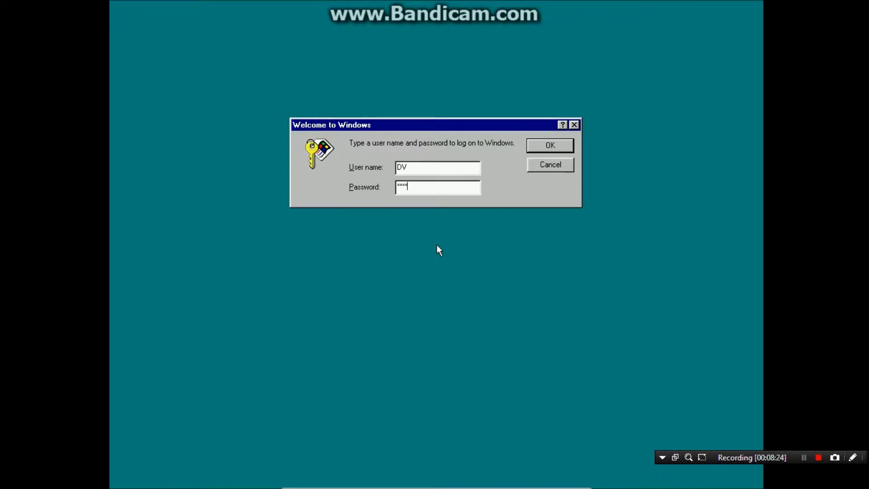
text(**)
key(Return)
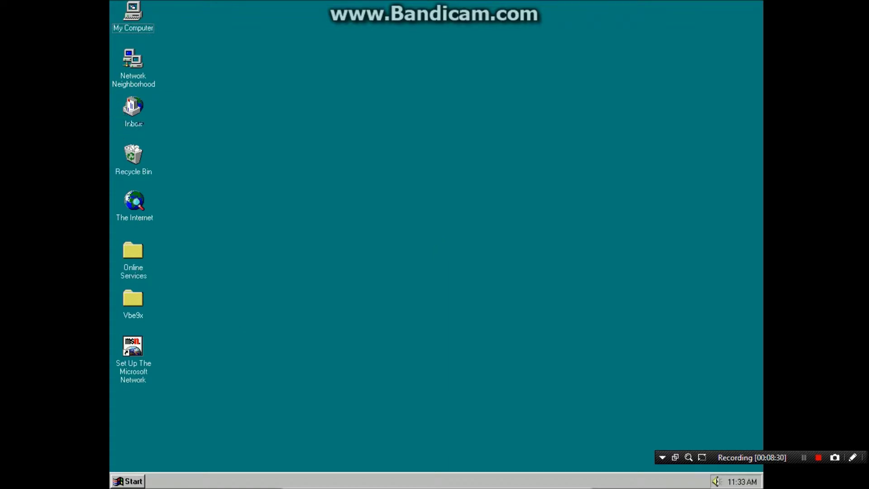
click(134, 200)
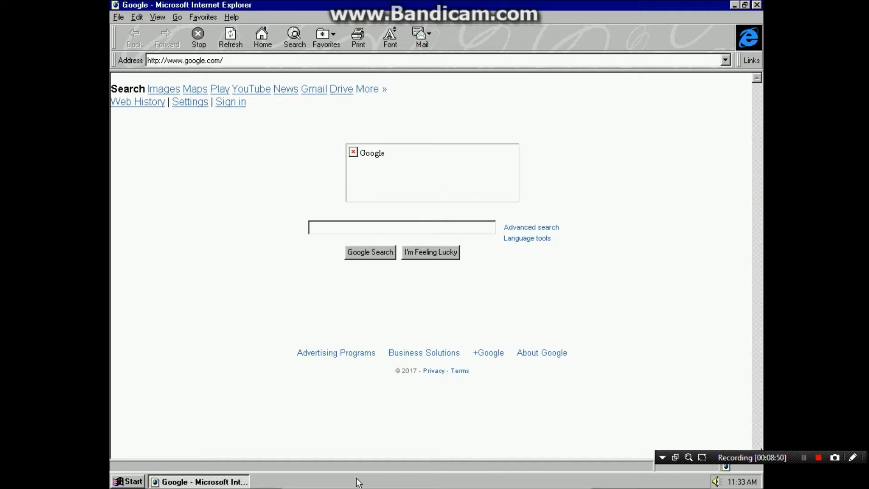
- Minimize the full-screen Windows 95 OSR 2 machine and switch back to the Windows 95 OSR 2 youtube machine
mouse_move(359, 487)
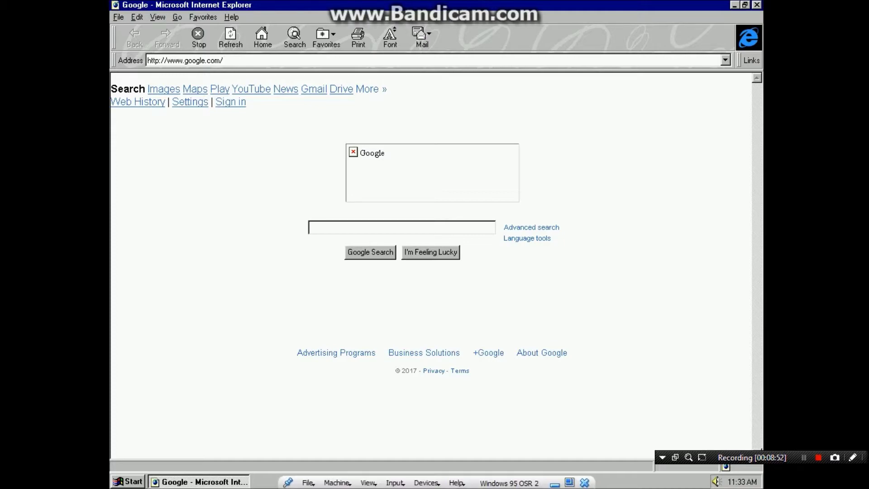
click(556, 481)
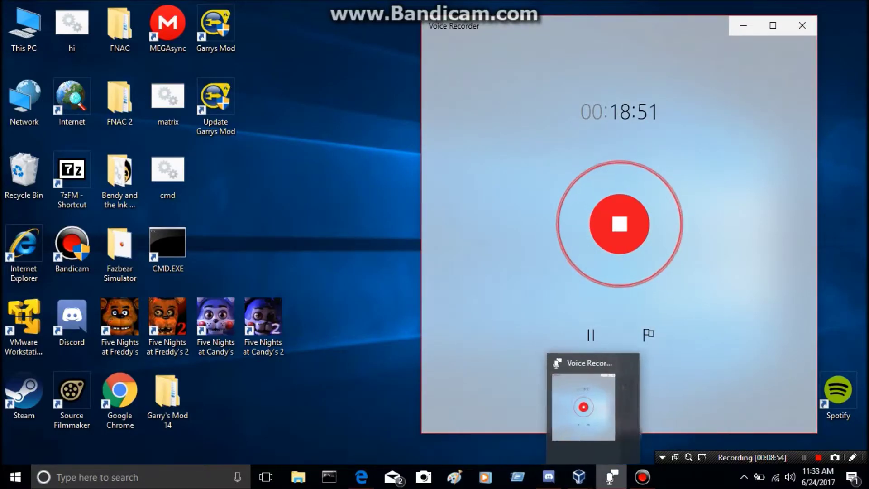
mouse_move(579, 477)
click(584, 423)
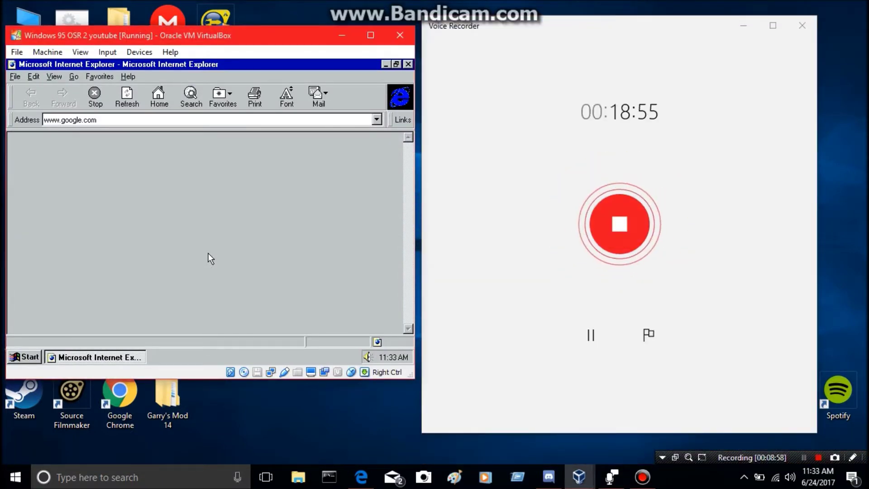
click(127, 93)
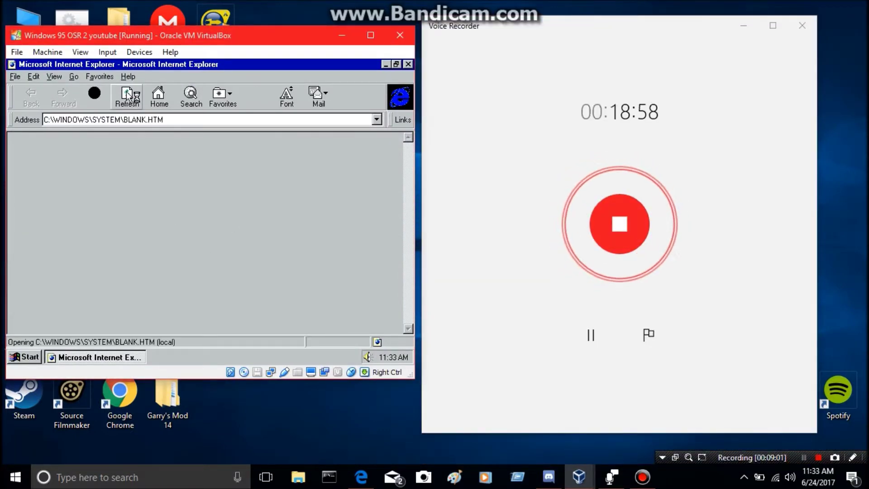
click(176, 124)
key(BackSpace)
text(www.googl)
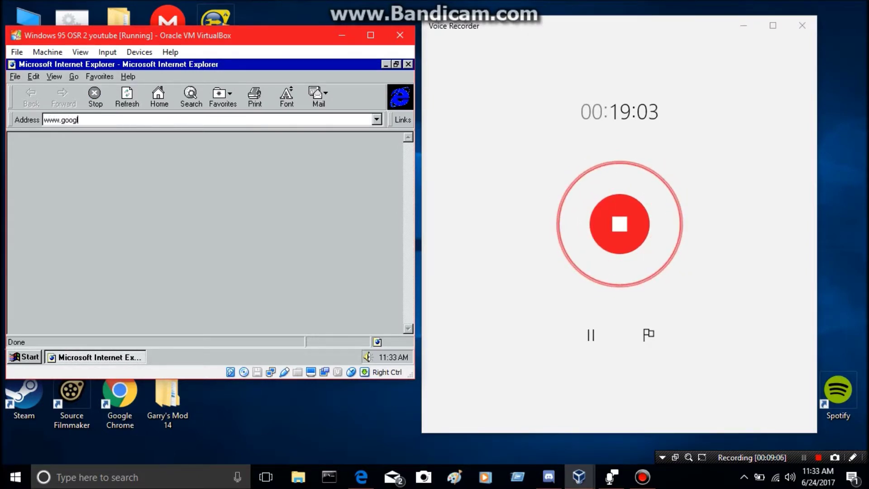
text(e.com)
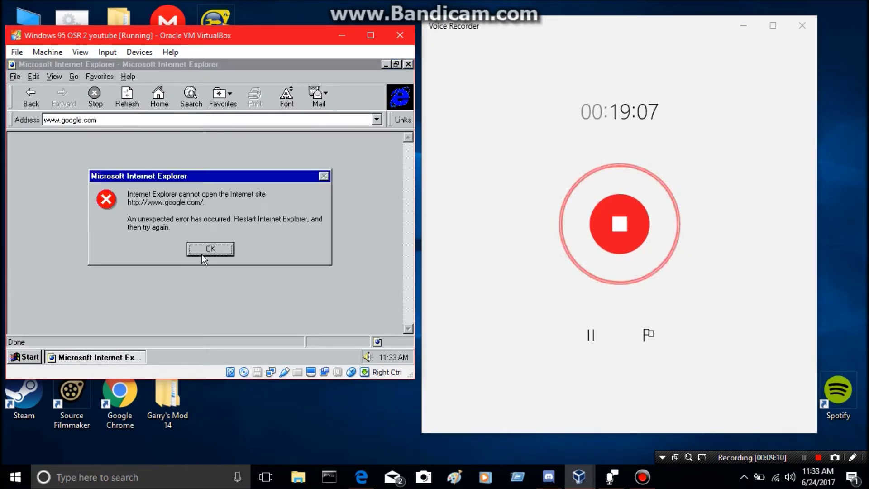
click(210, 249)
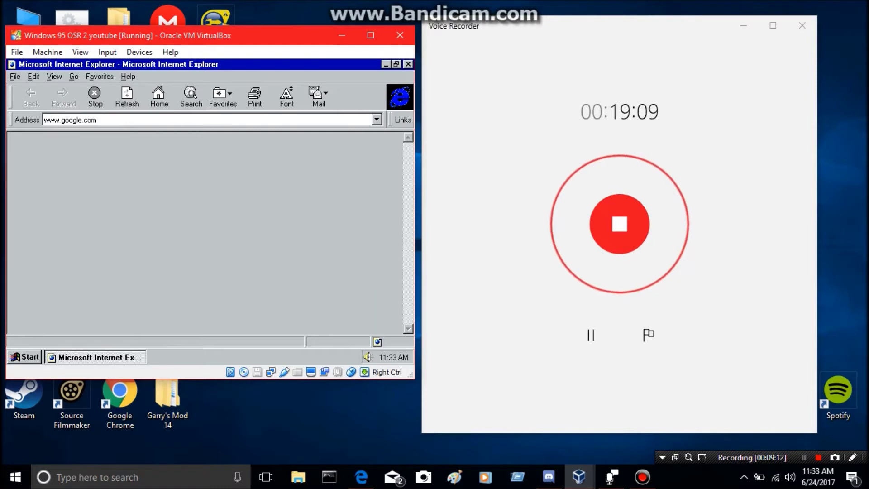
click(408, 65)
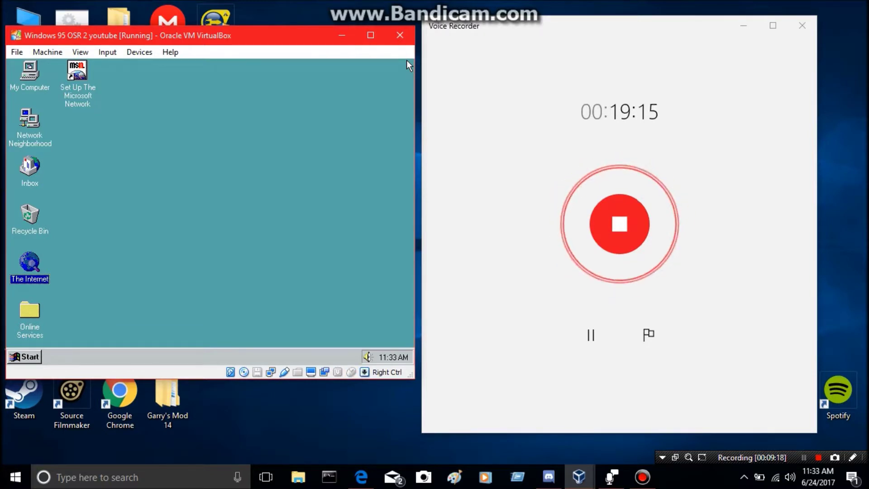
- Insert driver_256_color.vfd into the virtual floppy drive and open 3½ Floppy (A:) from My Computer
click(140, 52)
mouse_move(166, 81)
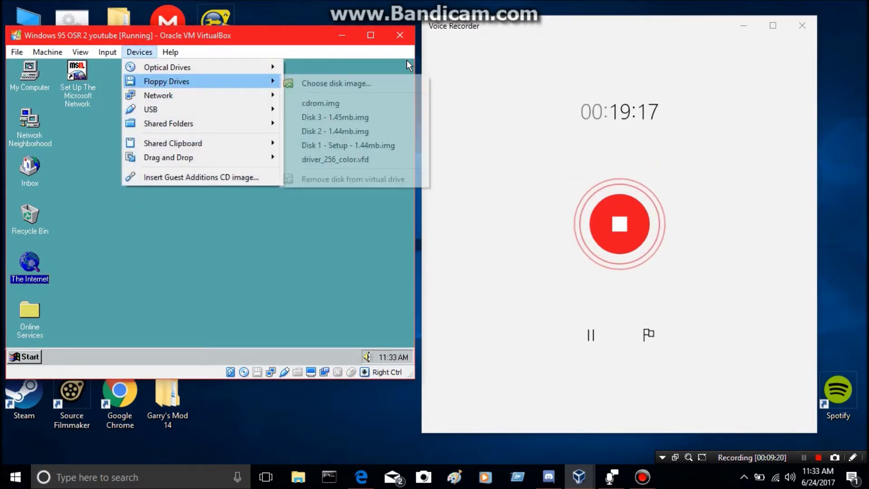
click(335, 159)
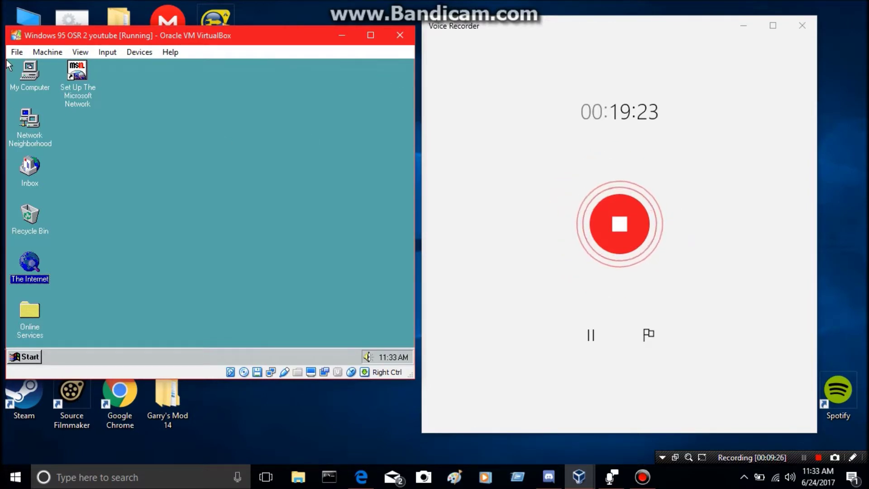
double_click(30, 71)
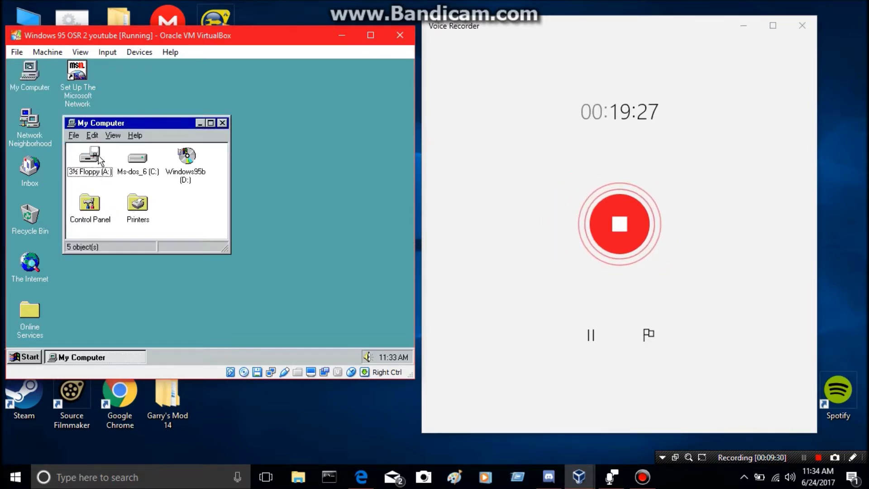
double_click(95, 164)
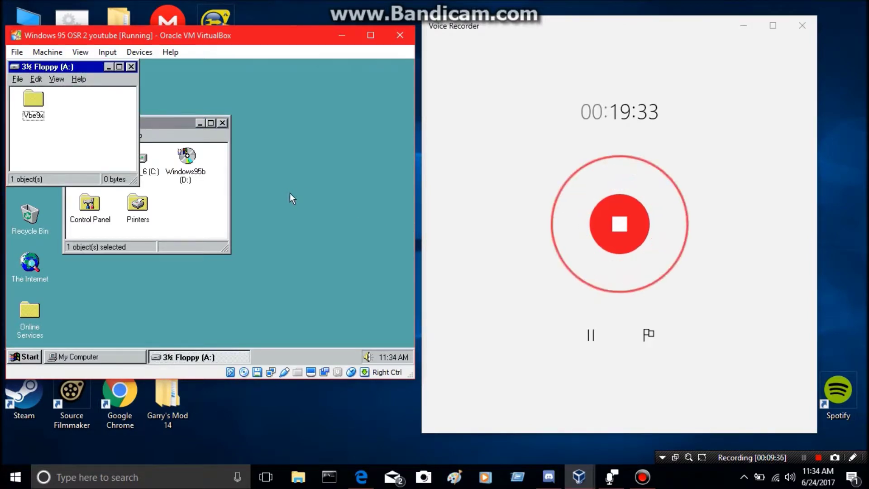
- Examine the Vbe9x folder on the floppy and its Uni subfolder, and close both folder windows
click(29, 116)
click(31, 116)
double_click(32, 117)
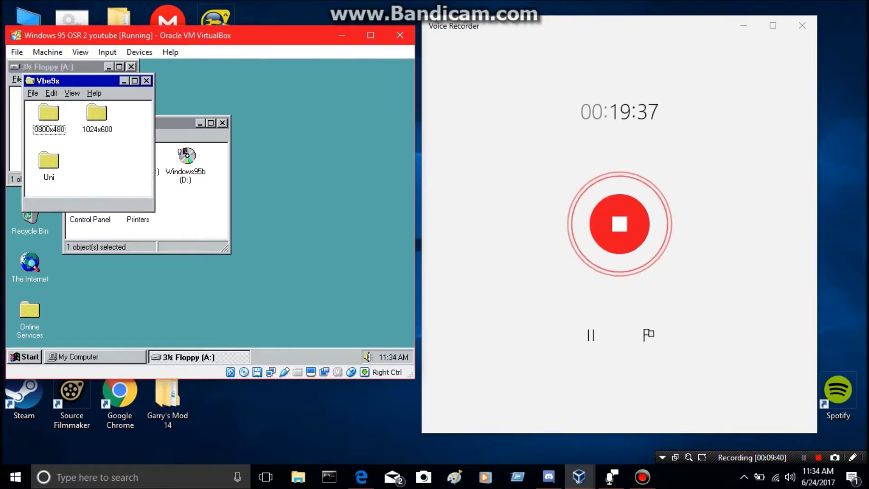
click(46, 162)
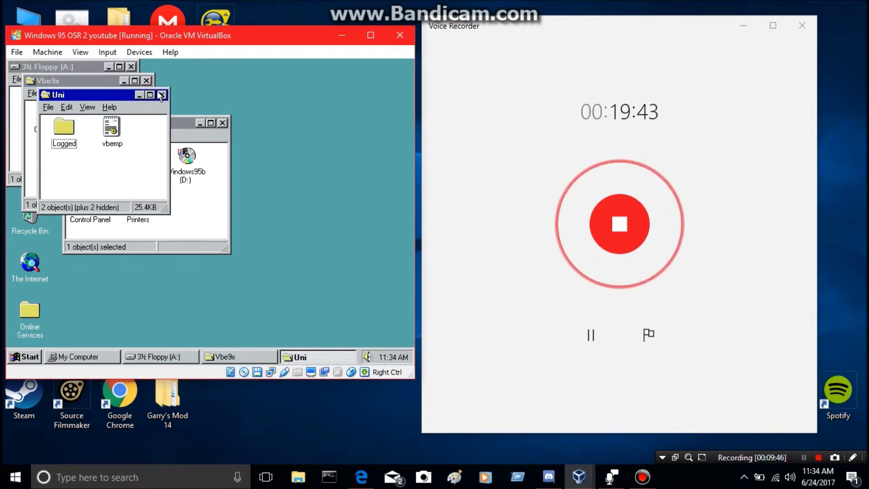
click(162, 94)
click(146, 80)
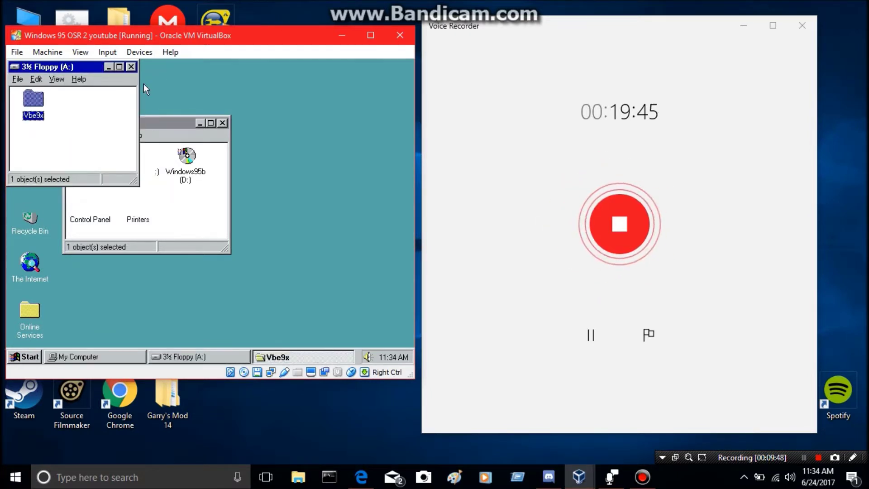
- Copy the Vbe9x folder from the floppy to the desktop, and close the floppy and My Computer windows
mouse_move(78, 329)
mouse_down()
mouse_move(68, 325)
mouse_move(83, 314)
mouse_up()
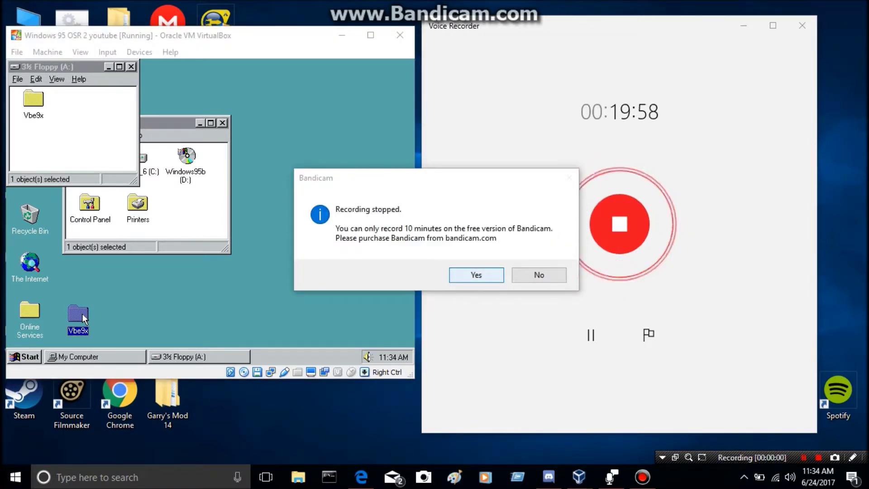
click(539, 275)
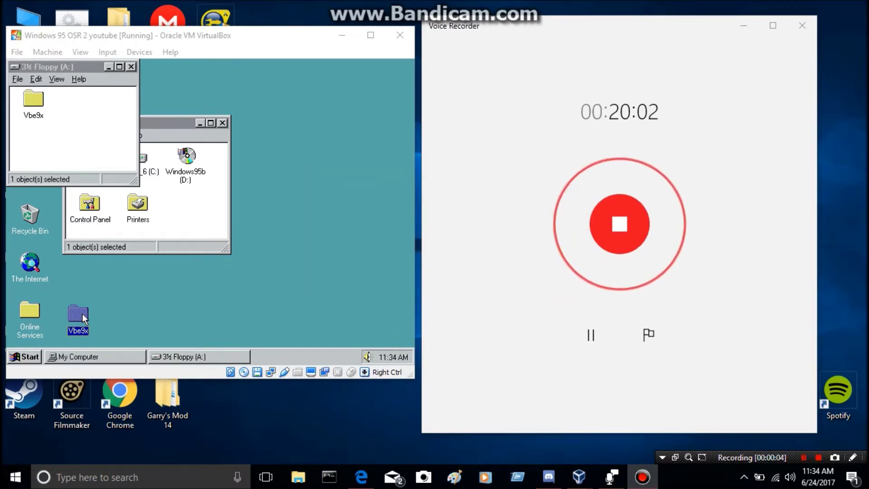
click(71, 308)
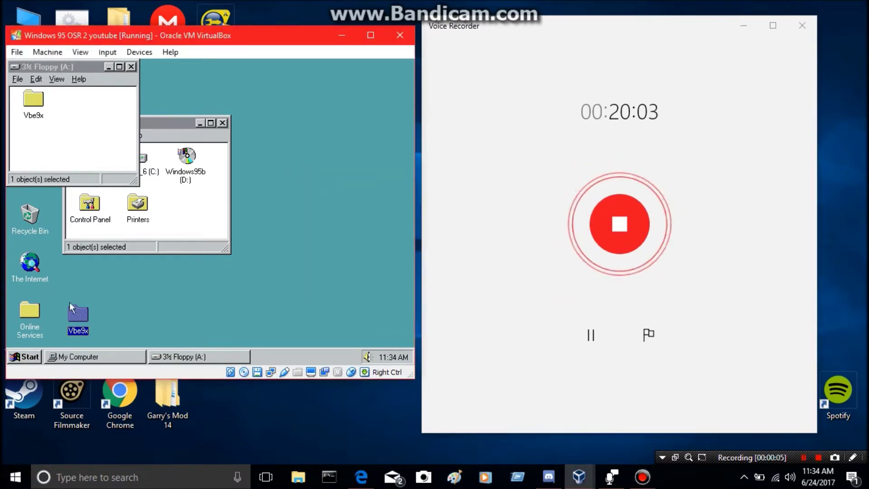
click(132, 67)
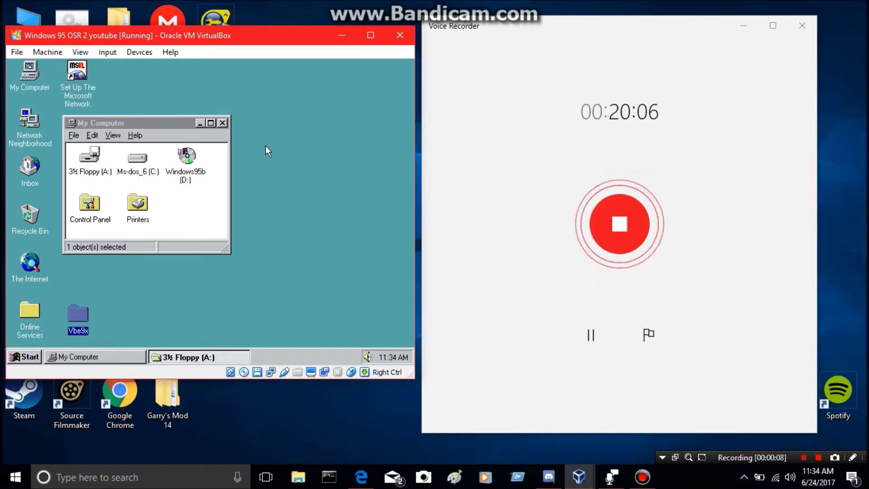
click(222, 124)
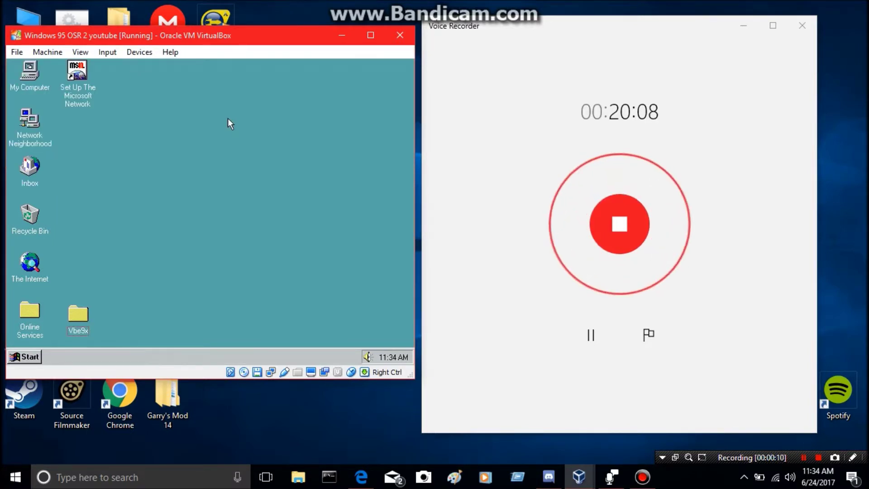
- Open the advanced display settings from the desktop properties and choose to change the display adapter using a driver from disk
right_click(222, 123)
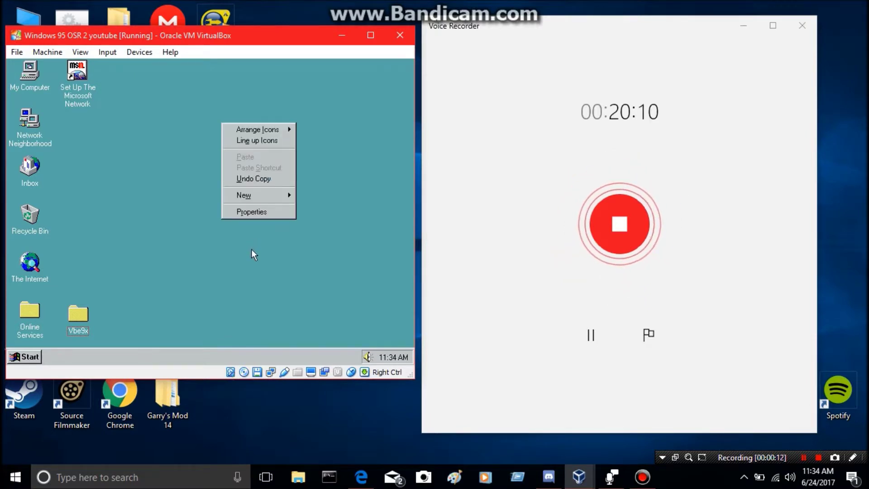
click(251, 213)
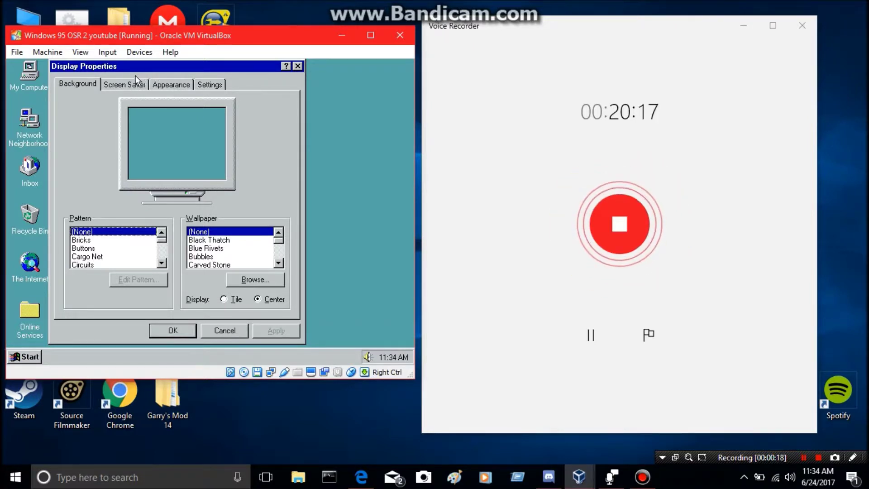
click(209, 84)
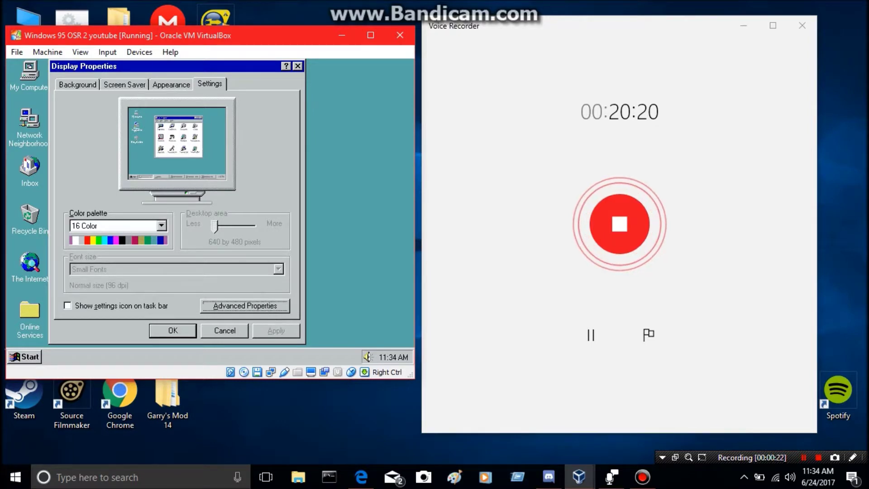
click(264, 307)
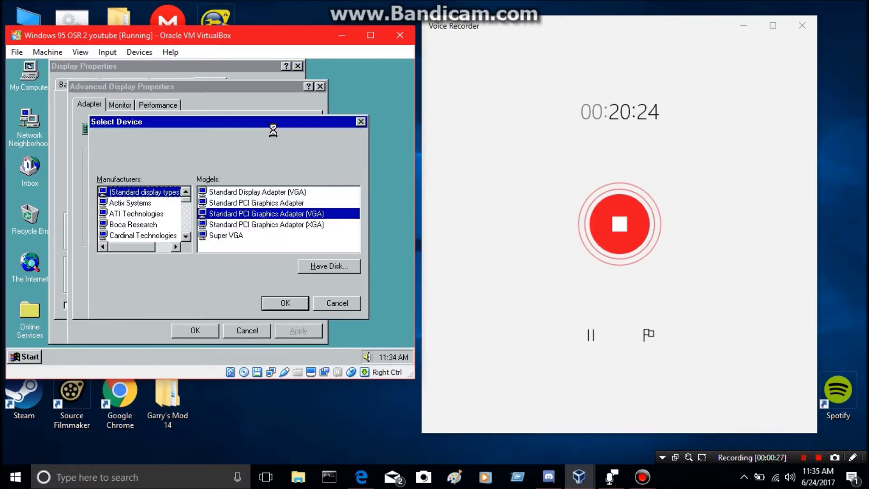
click(316, 265)
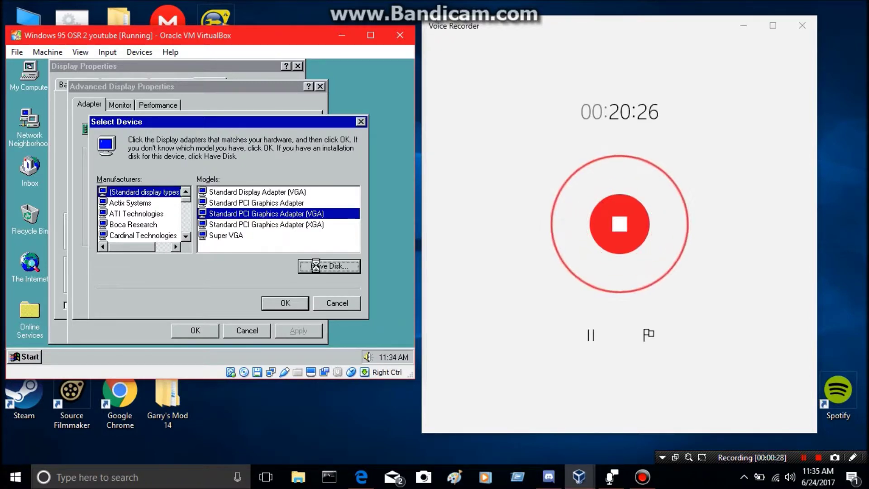
- Browse to c:\windows\desktop\vbe9x\uni on the C: drive and choose vbemp.inf as the driver file
click(319, 235)
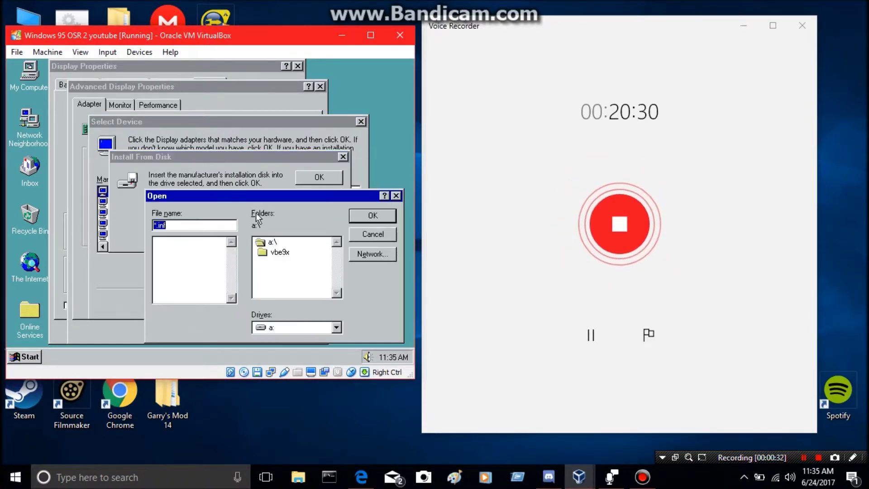
click(274, 327)
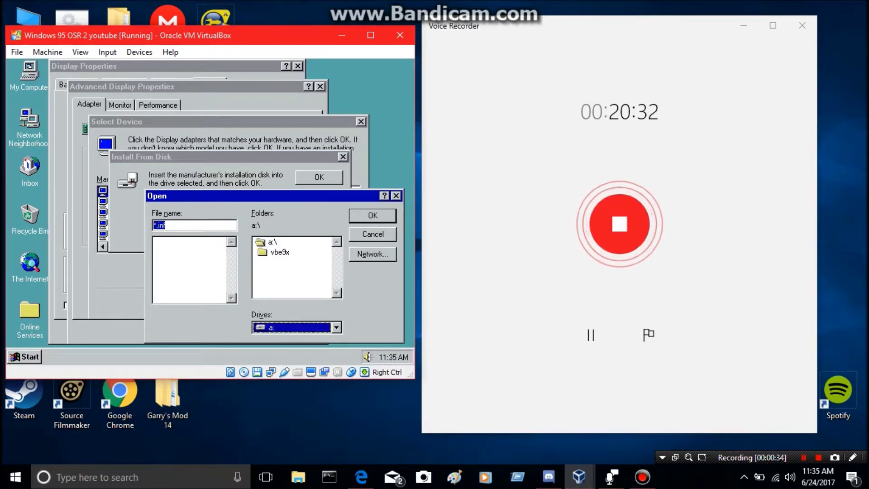
click(287, 306)
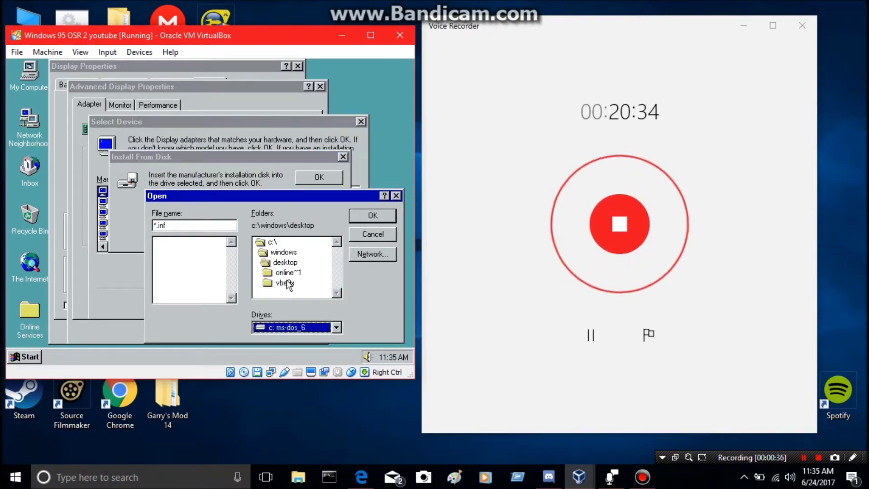
click(294, 263)
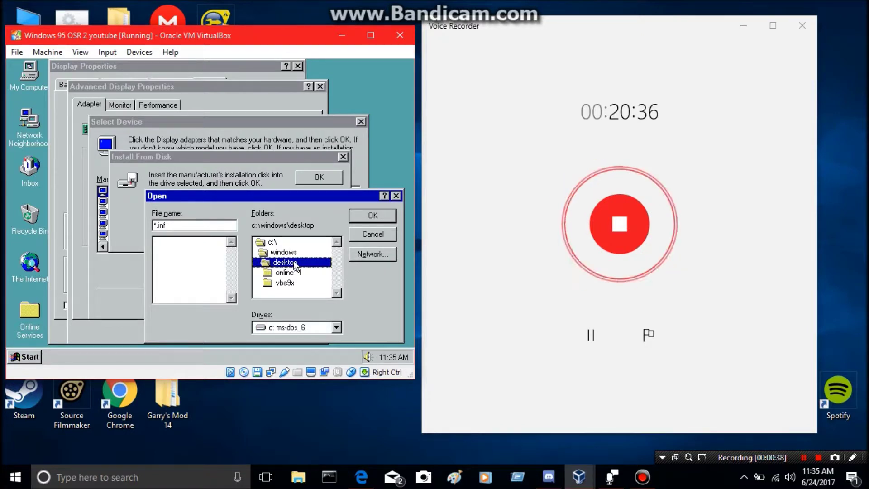
click(289, 283)
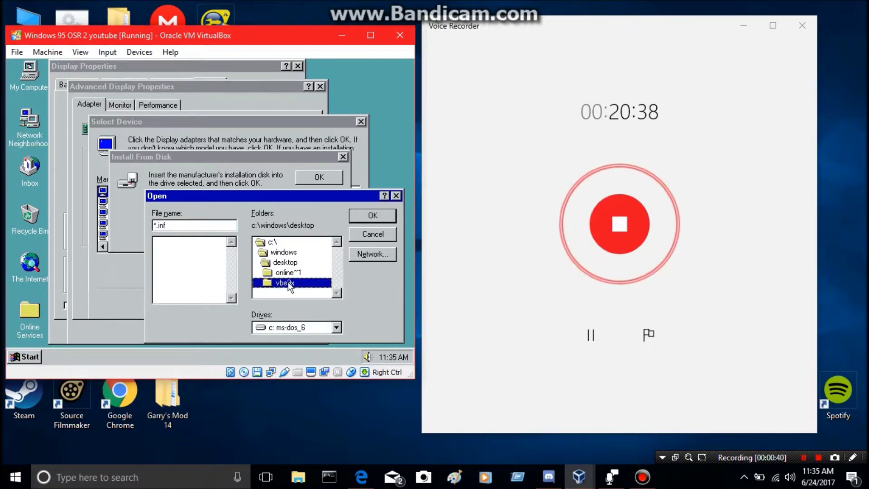
double_click(289, 282)
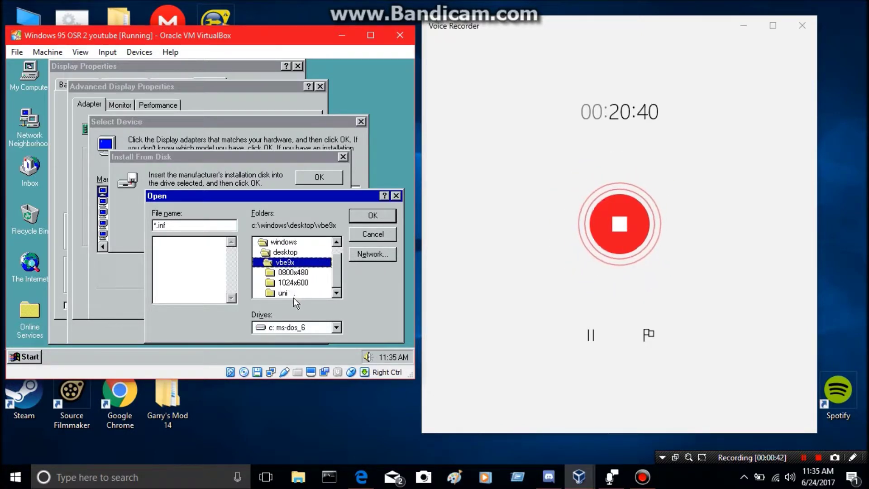
double_click(292, 295)
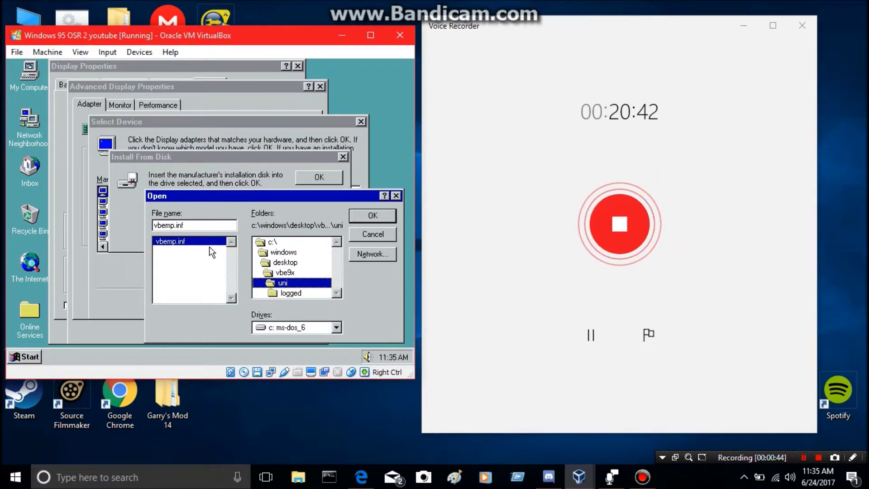
click(387, 215)
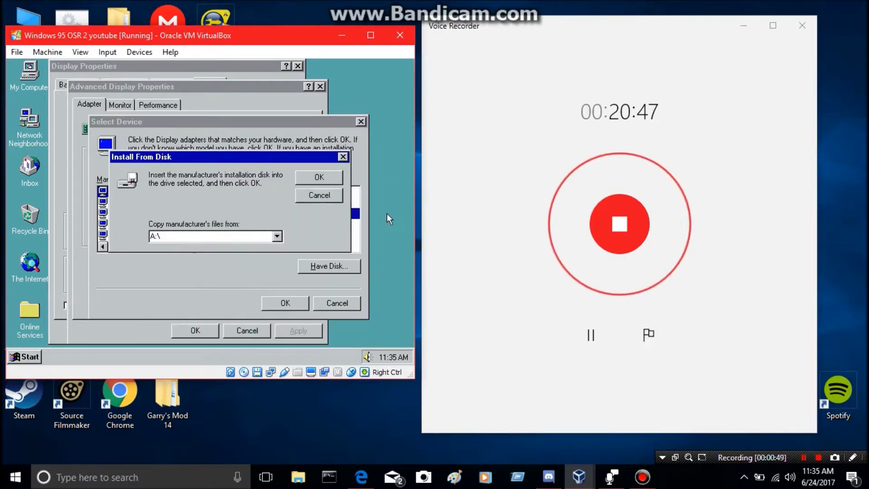
- Install the VBE Miniport - Standard PCI Graphics Adapter (VGA) driver and set the color palette to High Color (16 bit)
click(317, 177)
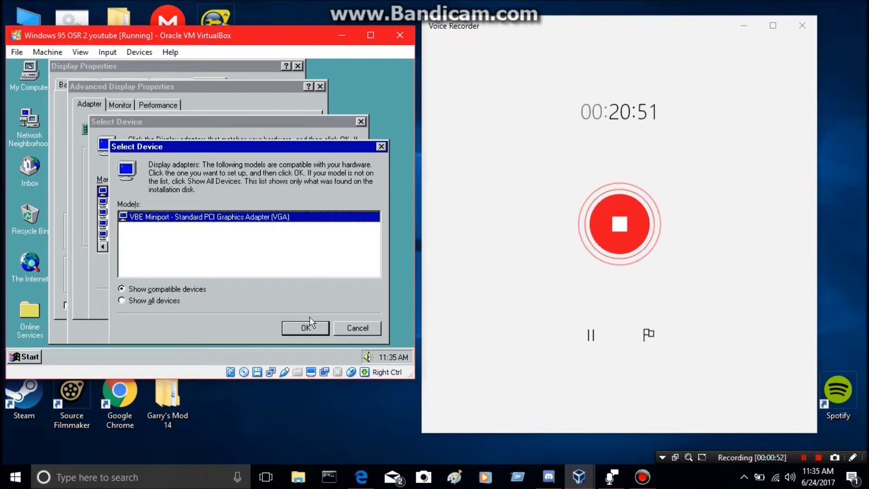
click(306, 332)
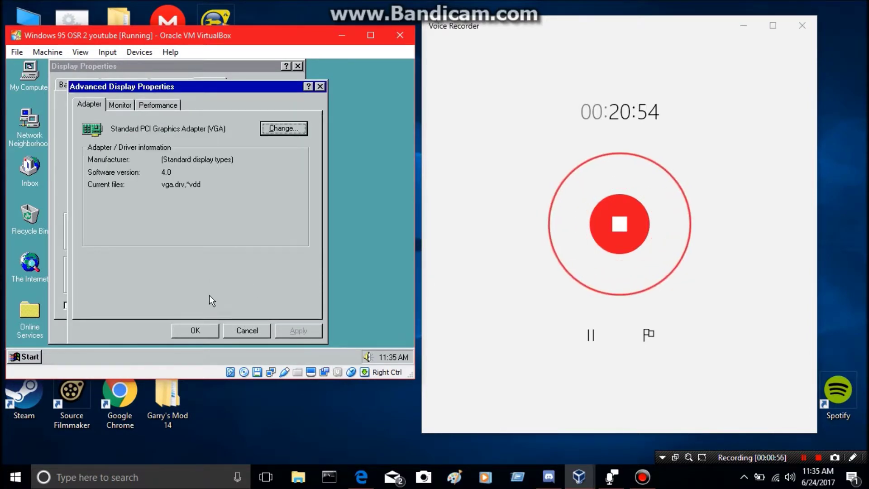
click(208, 333)
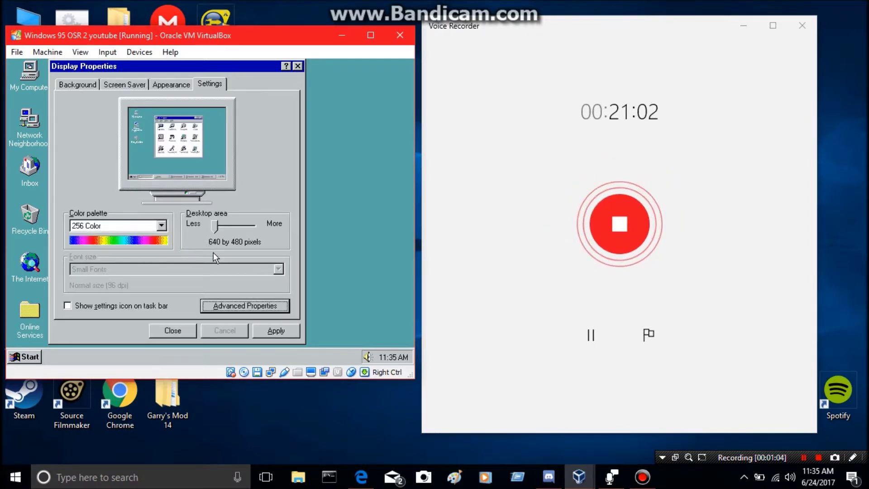
click(161, 226)
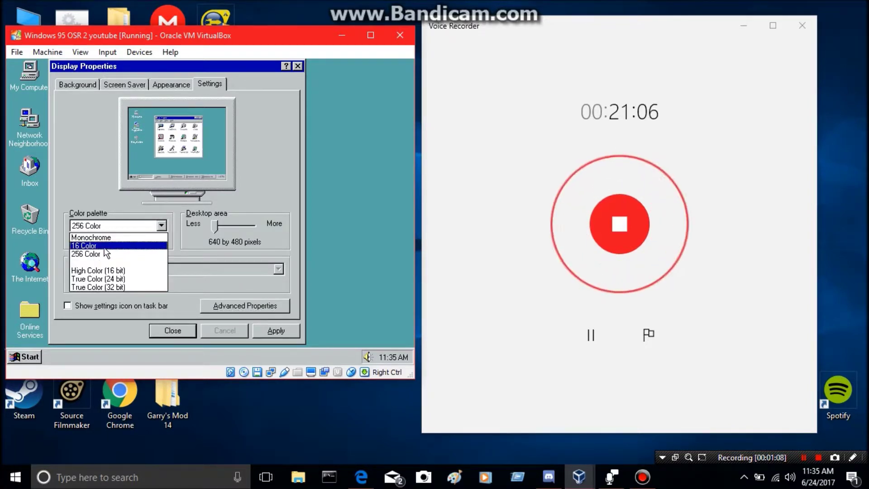
click(104, 271)
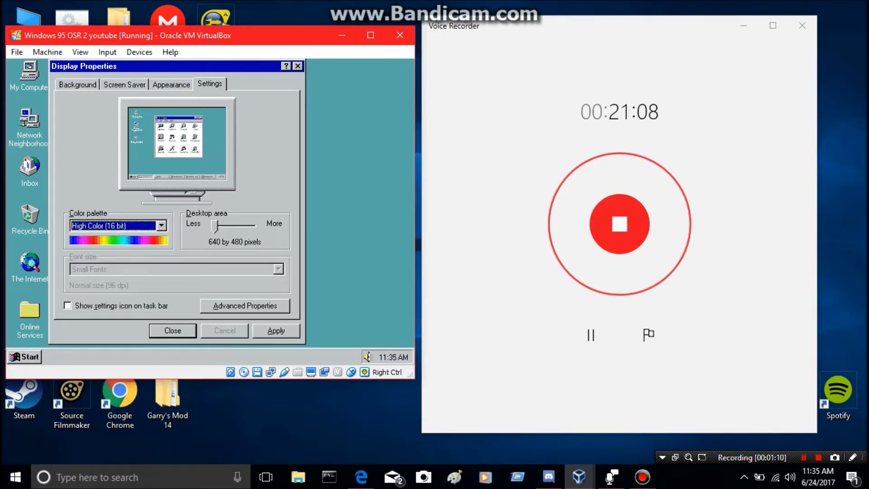
- Change the monitor type to Super VGA 1024x768 in the advanced display properties, apply it and close the dialog
click(252, 307)
click(120, 104)
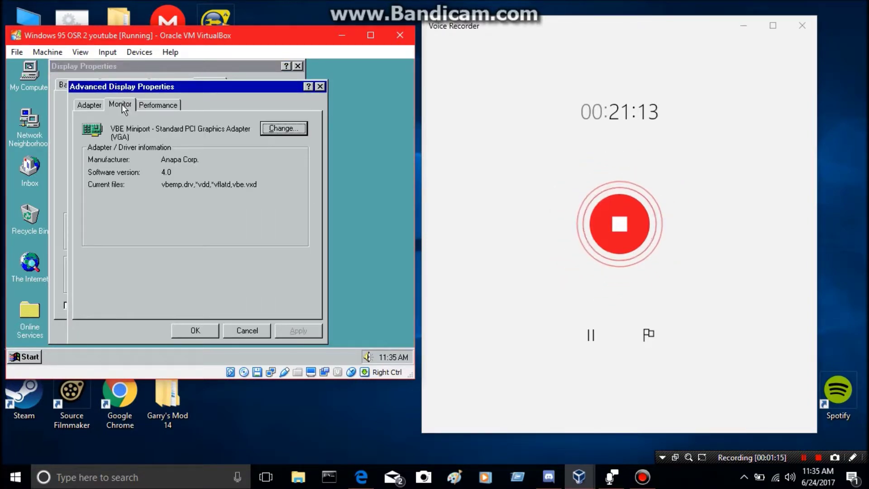
click(295, 126)
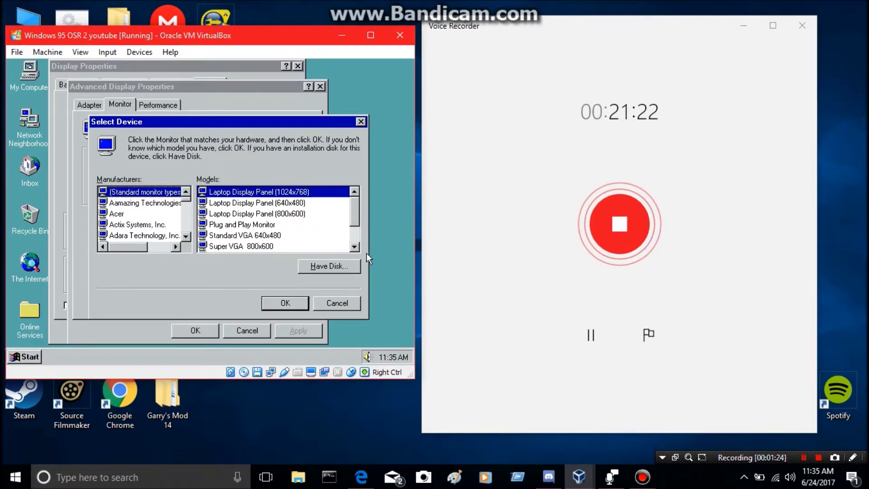
click(354, 246)
click(354, 246)
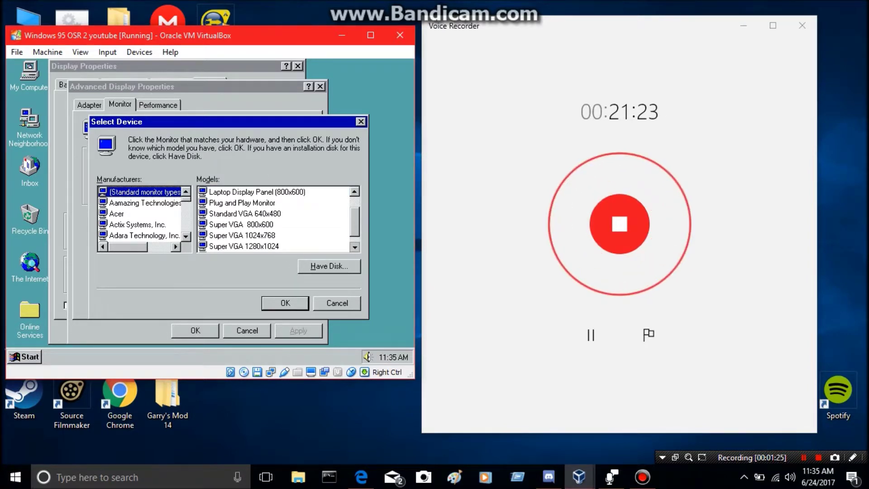
click(256, 235)
click(297, 300)
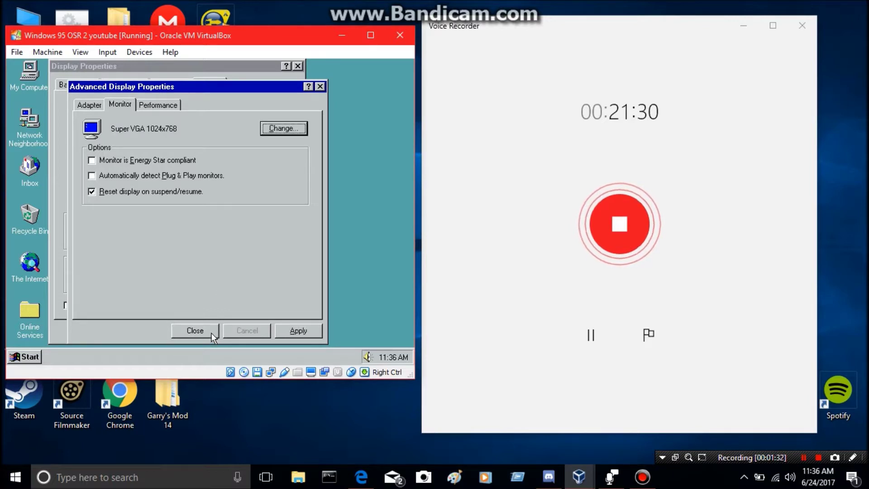
click(299, 335)
click(211, 330)
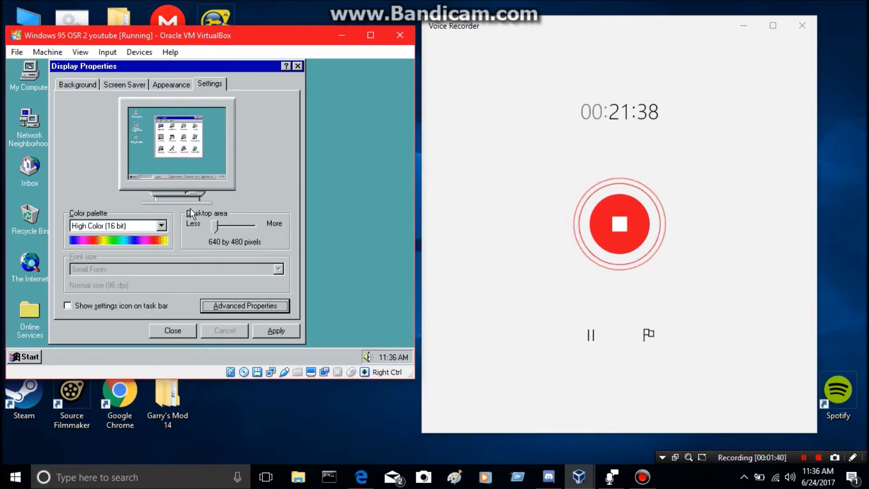
- Switch to the other running Windows 95 OSR 2 machine and unlock it by entering the screen saver password
click(579, 477)
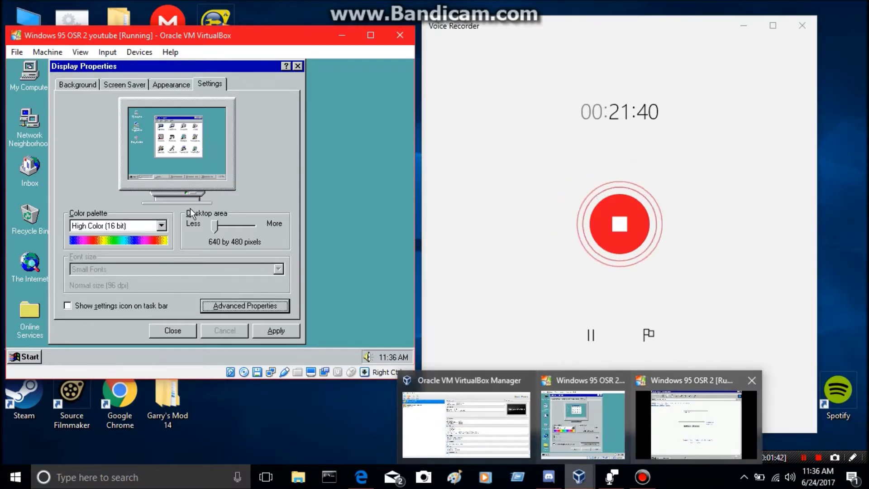
click(699, 423)
mouse_move(315, 435)
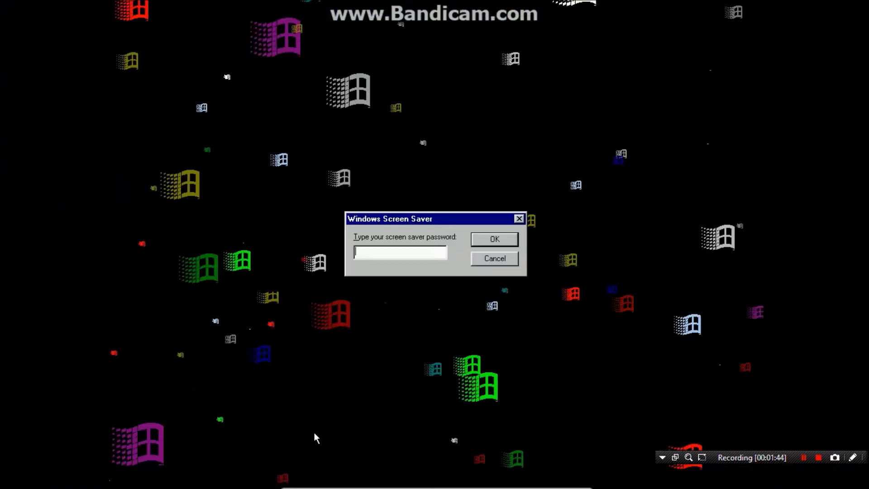
text(**********)
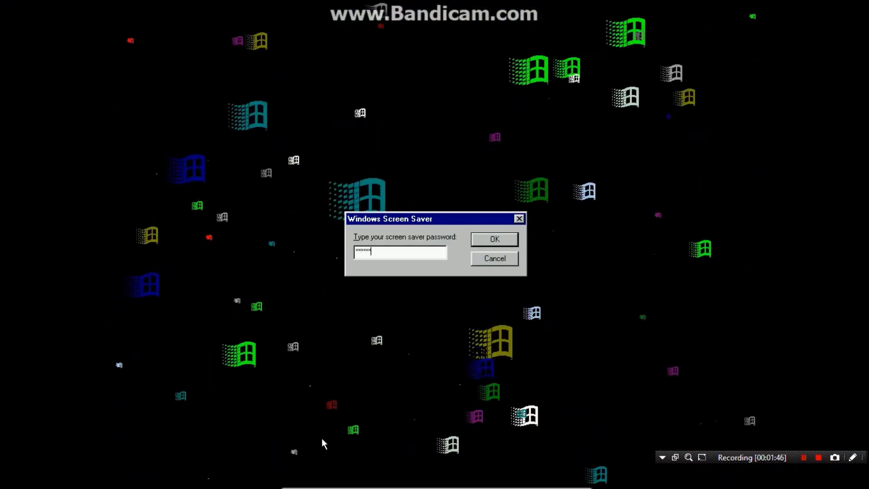
key(Return)
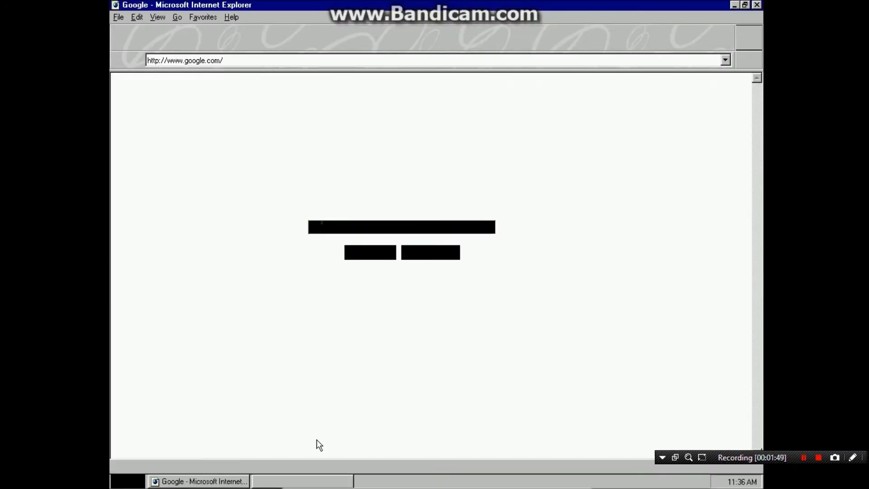
- Close the Google page in Internet Explorer and shut down the other Windows 95 machine
click(757, 5)
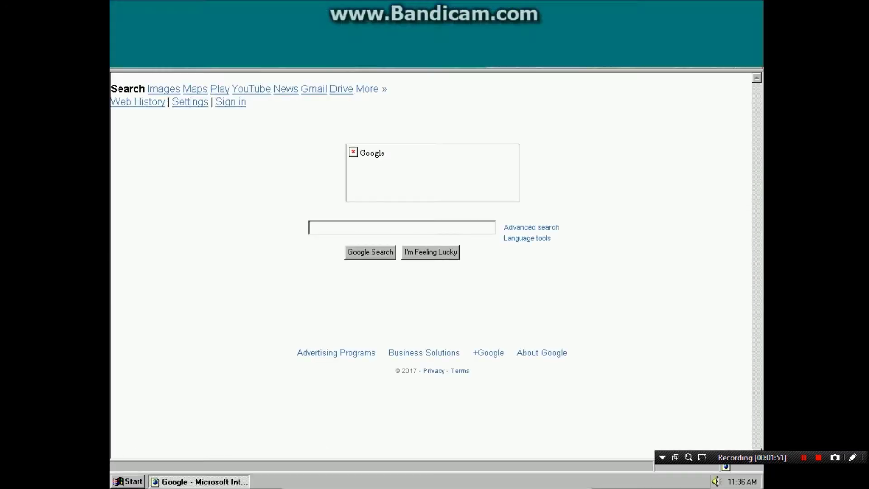
click(120, 482)
click(183, 455)
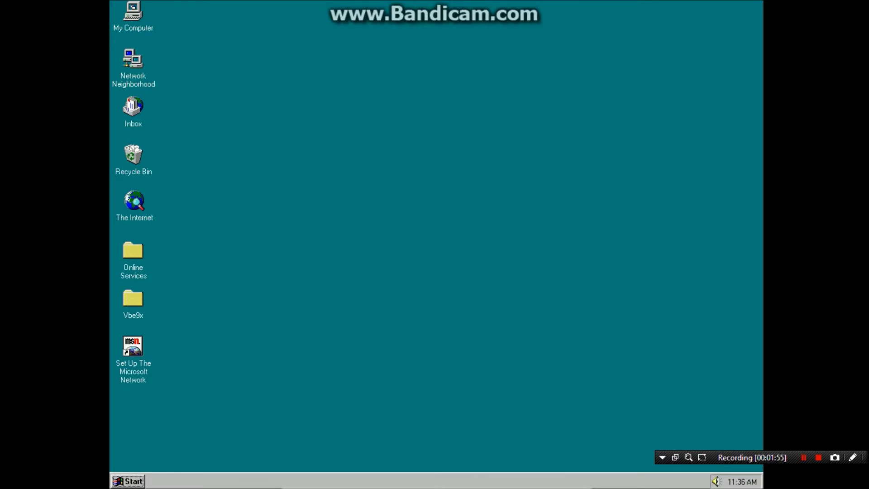
click(127, 482)
click(168, 460)
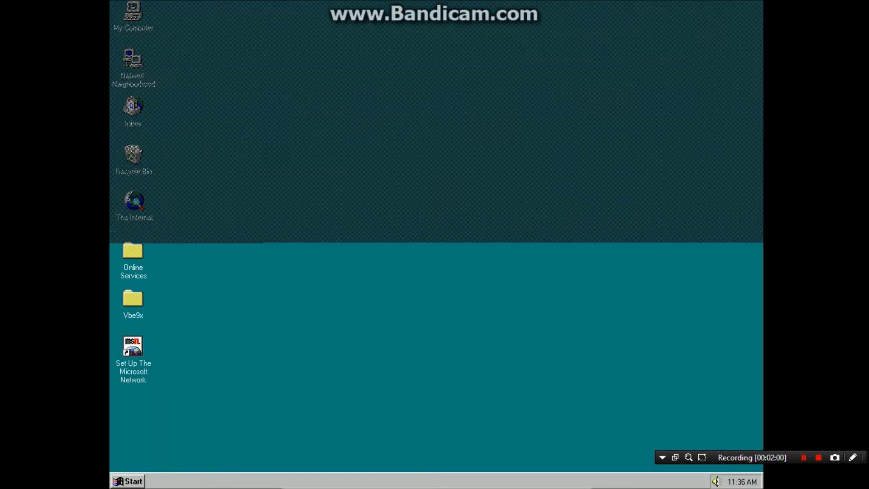
click(424, 298)
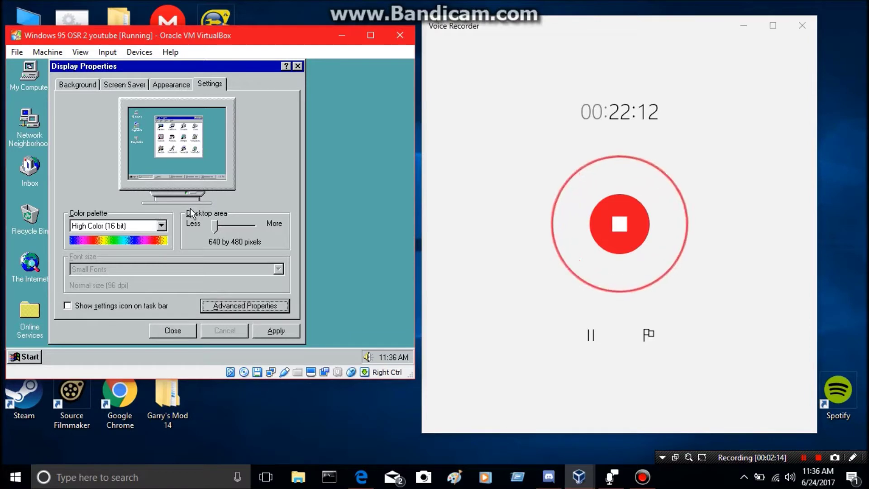
- Preview 800 by 600 and 1024 by 768 desktop areas, return to 640 by 480 pixels, and apply the display settings with a Windows restart
click(220, 225)
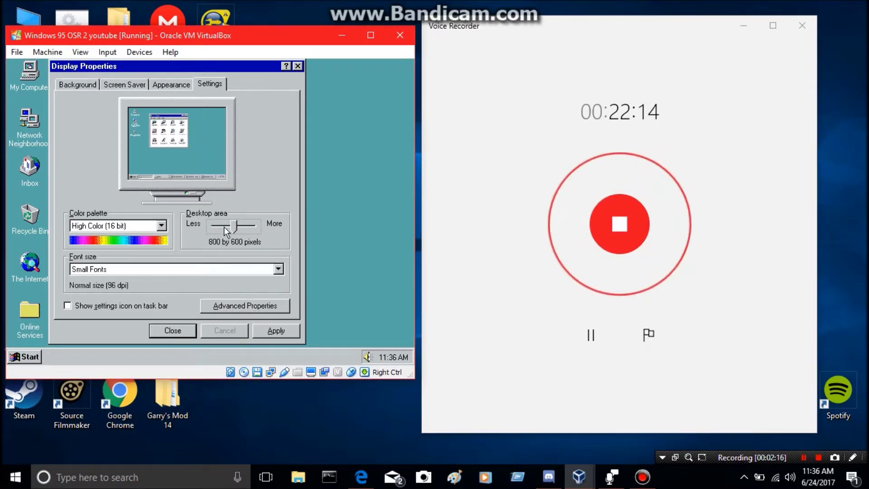
click(248, 224)
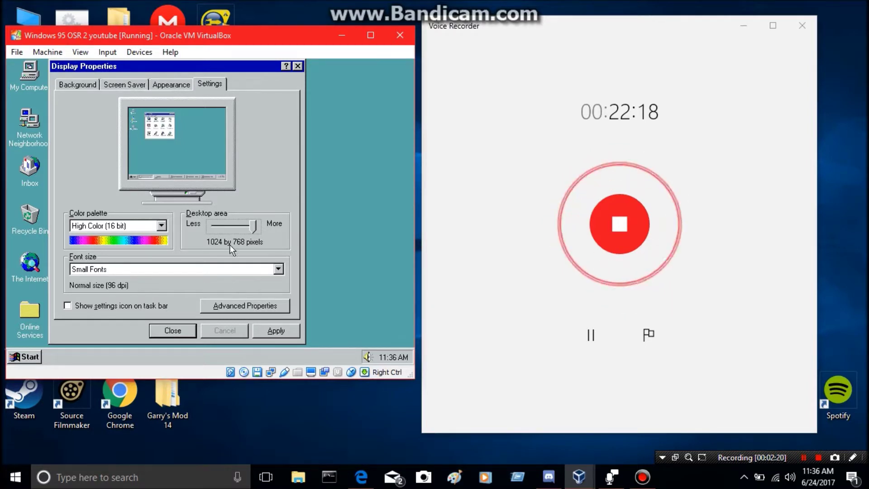
click(222, 224)
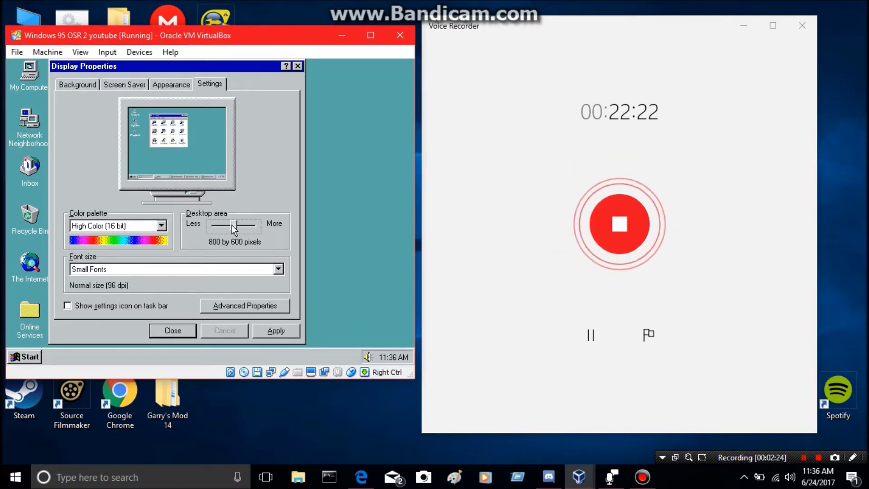
drag(233, 225, 221, 221)
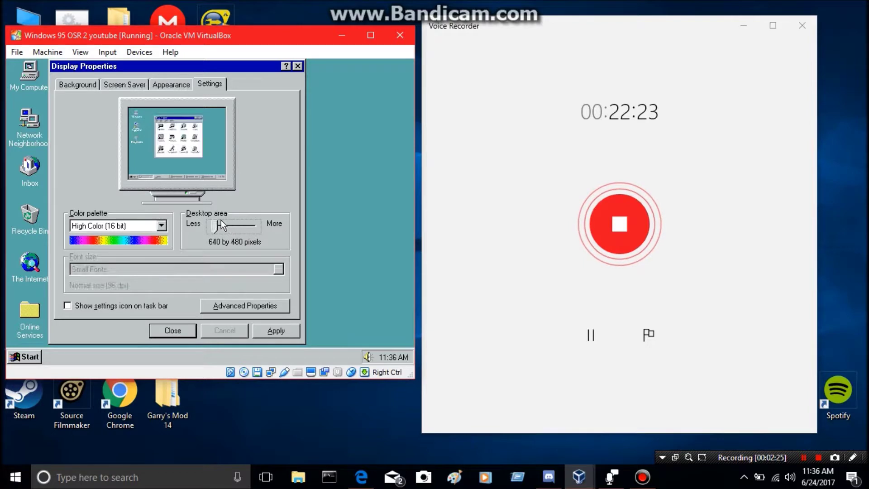
click(276, 331)
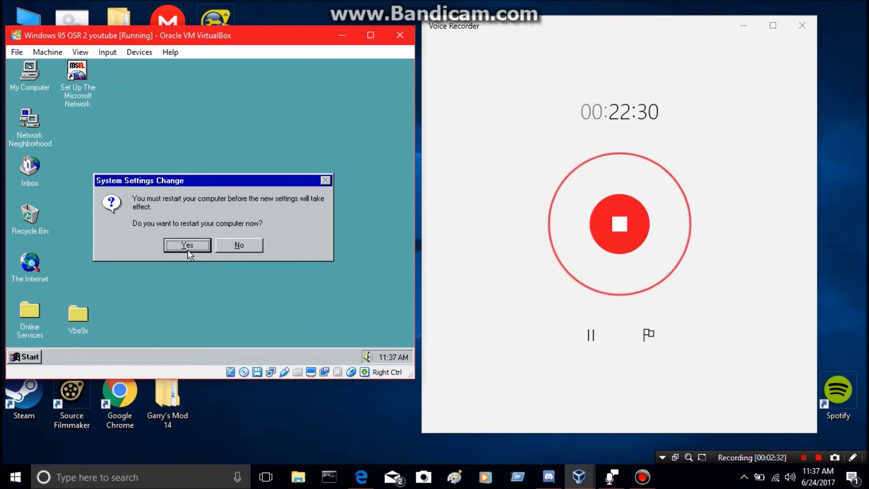
click(187, 247)
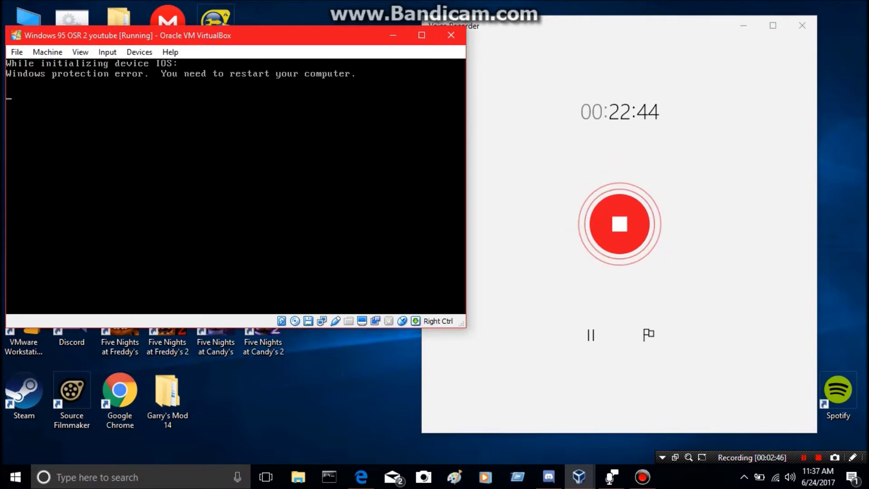
- Reboot the halted machine with the driver_256_color.vfd floppy image removed from its virtual drive, and start Windows 95 in Normal mode
key(ctrl+Delete)
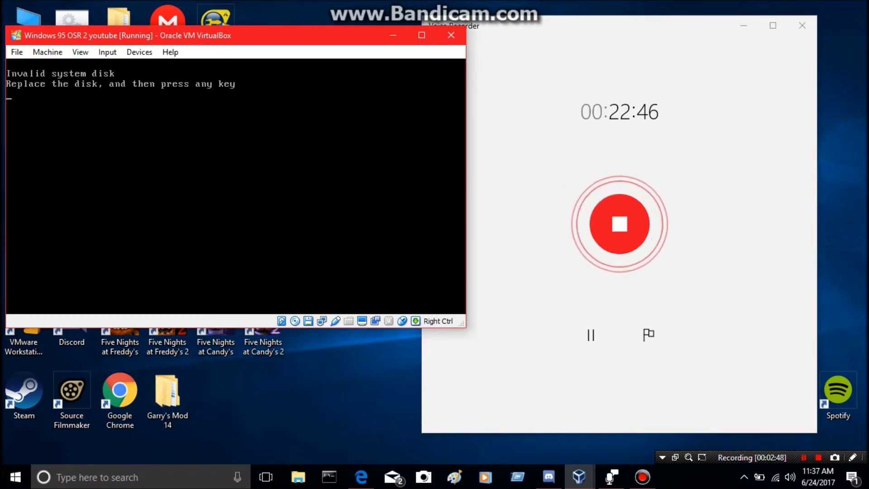
key(Control_R)
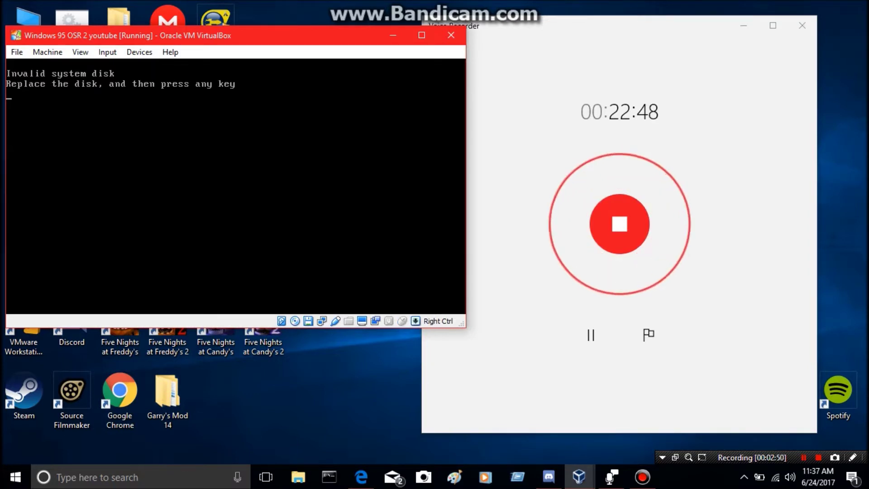
click(139, 52)
mouse_move(170, 52)
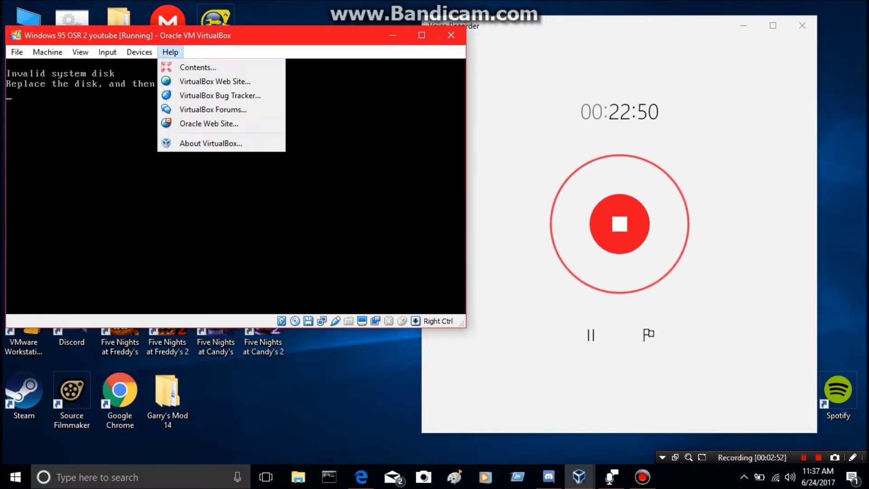
mouse_move(139, 52)
mouse_move(167, 81)
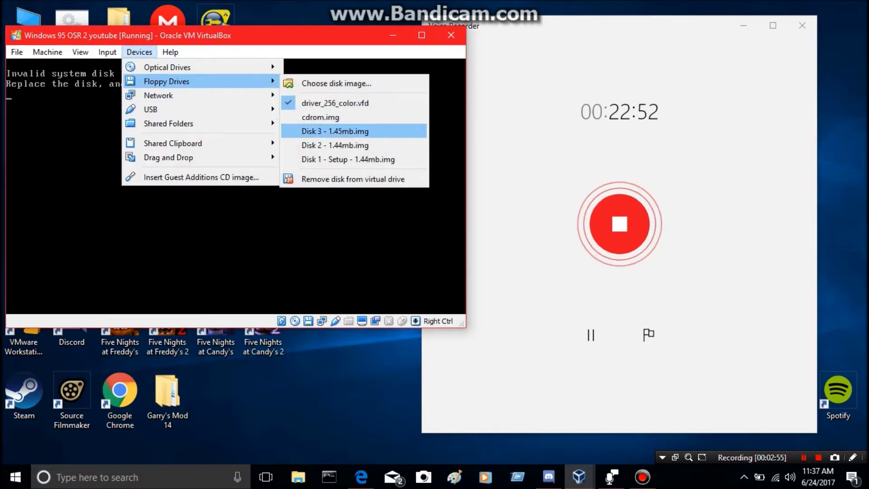
click(352, 179)
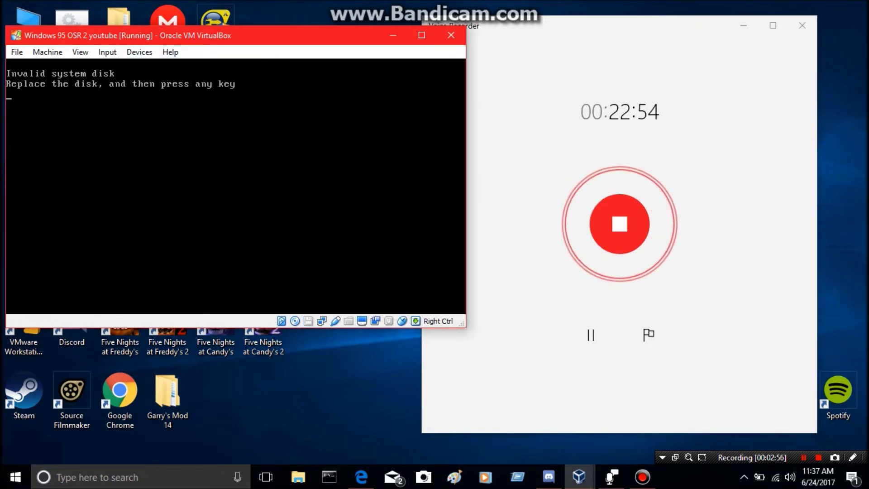
key(Return)
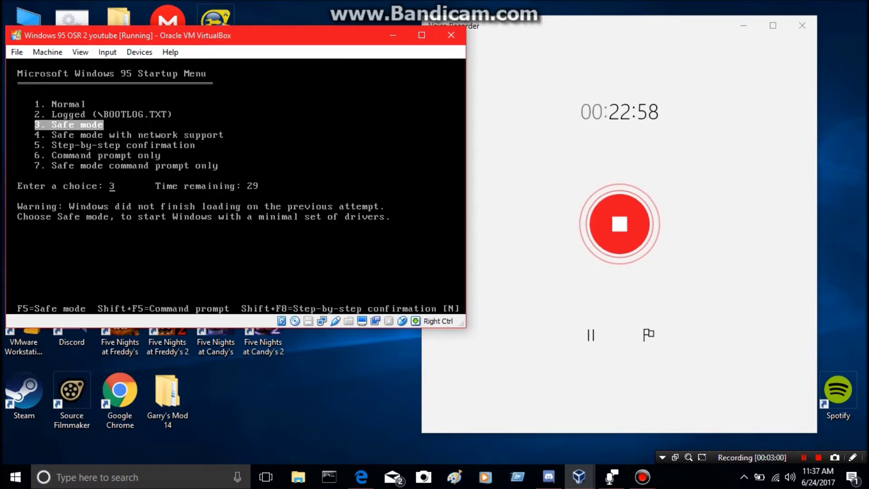
key(1)
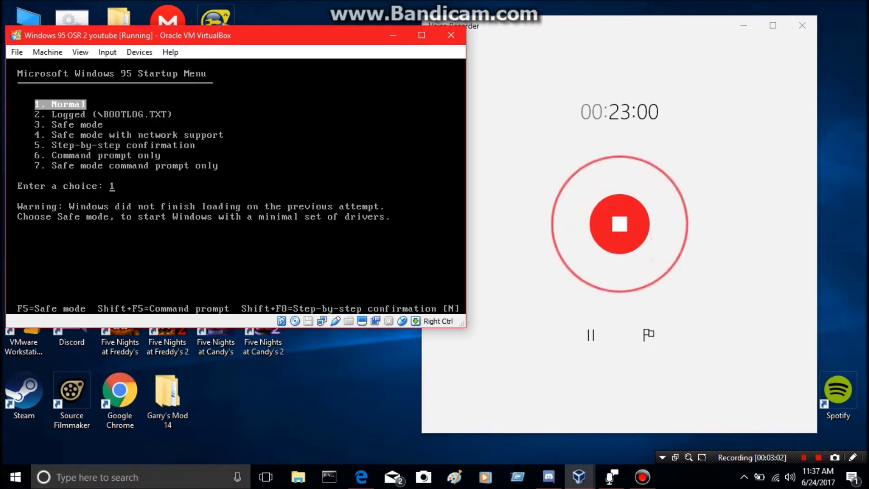
key(Return)
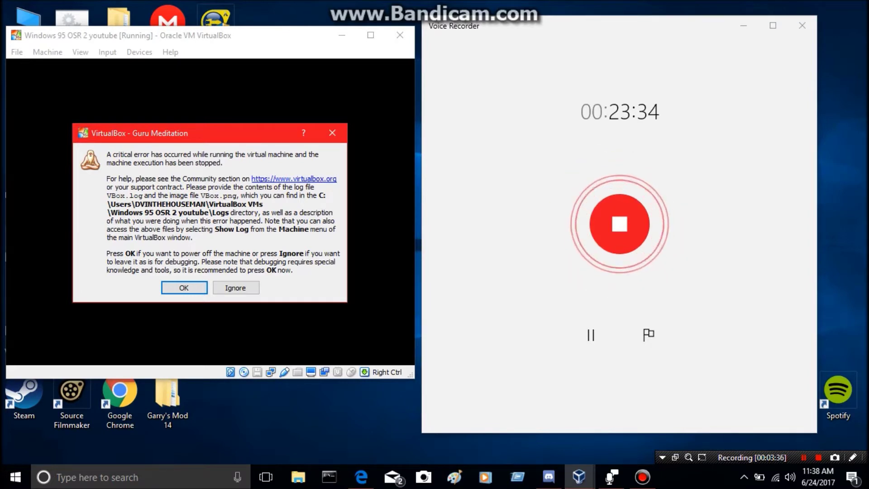
- Ignore the critical error, power off the crashed machine and start Windows 95 OSR 2 youtube again from VirtualBox Manager
click(235, 288)
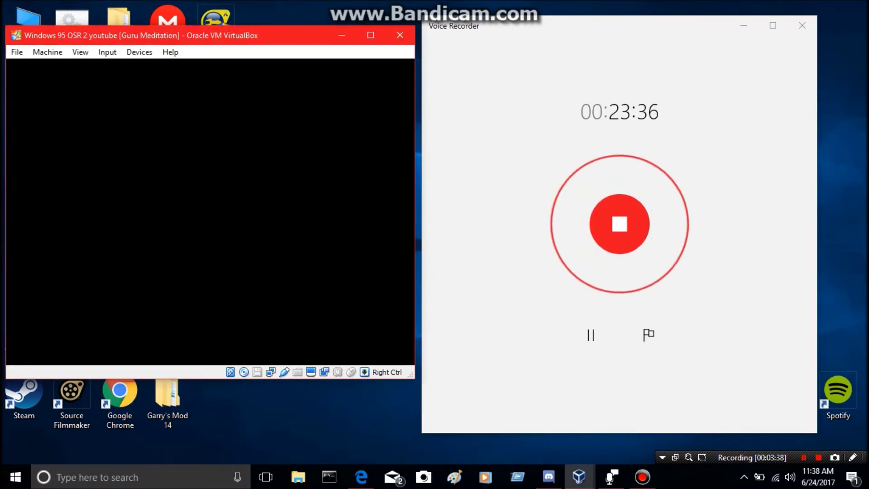
click(400, 35)
click(155, 245)
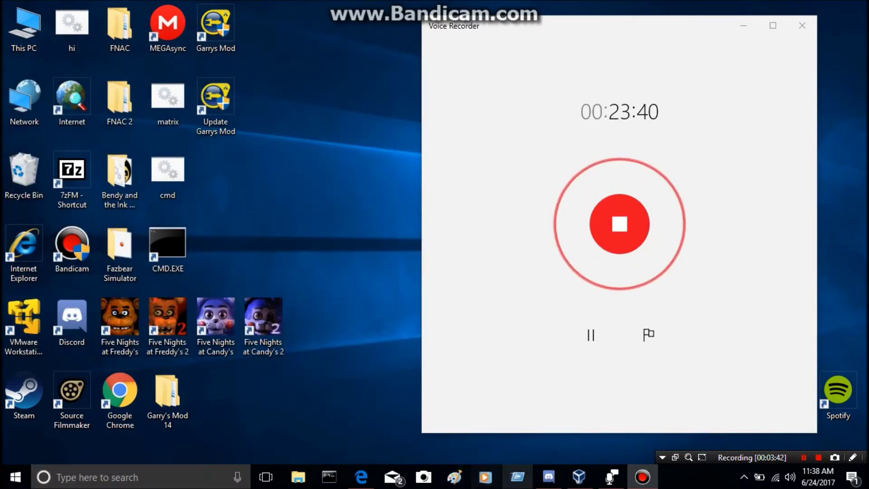
click(579, 476)
double_click(136, 109)
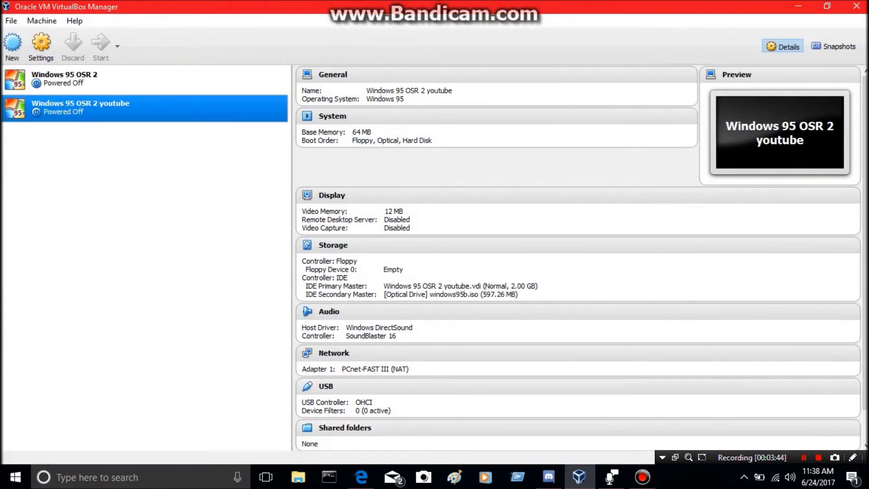
click(798, 6)
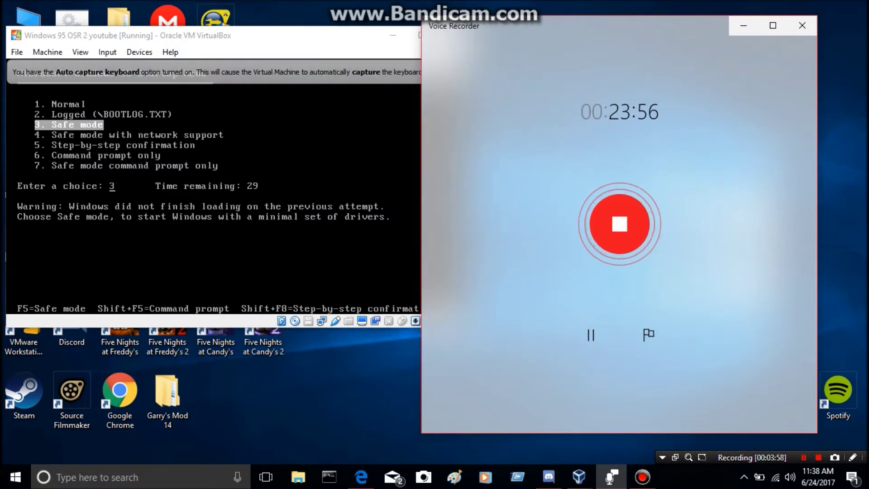
- Dismiss the keyboard capture and mouse integration notices and boot Windows 95 with the Normal startup option
click(344, 72)
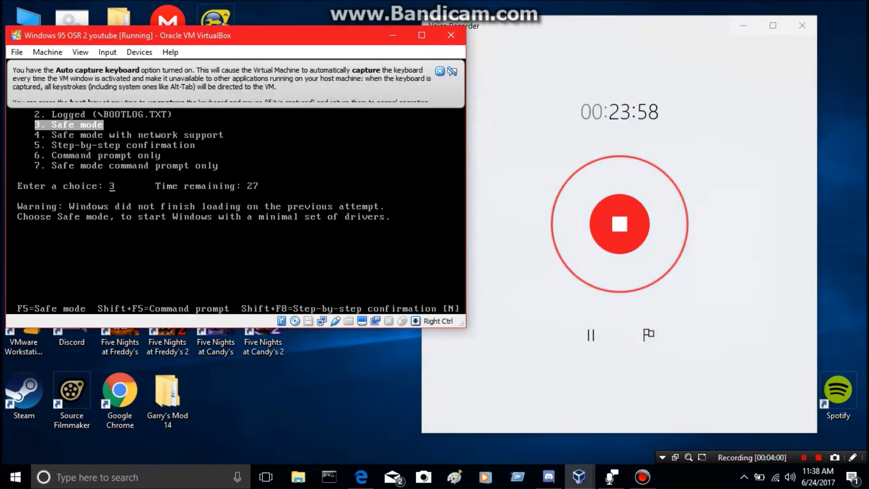
click(439, 71)
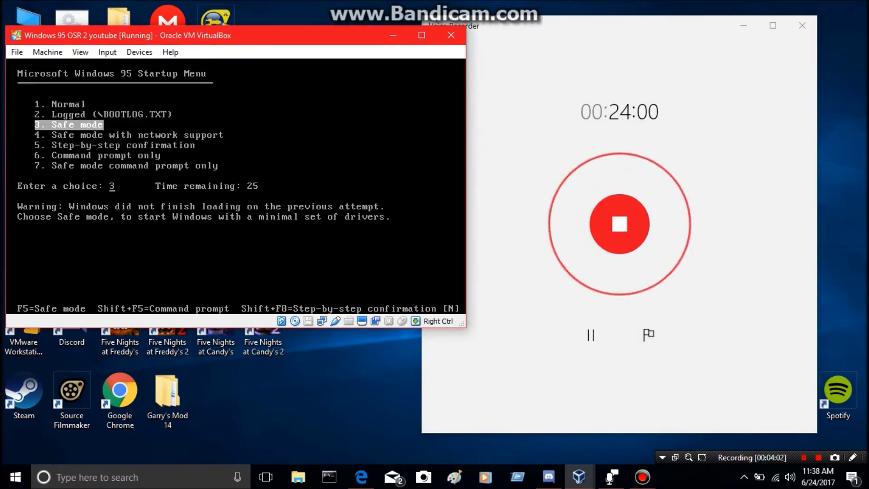
key(Up)
key(Up)
key(Return)
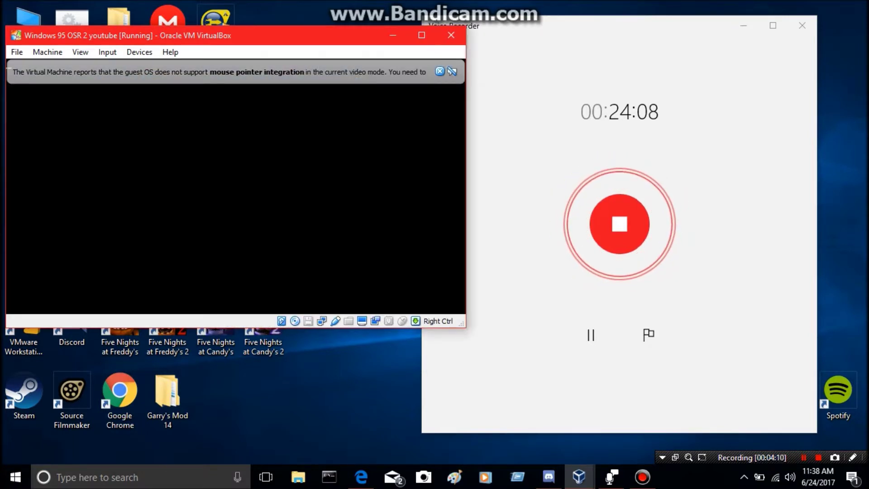
click(440, 72)
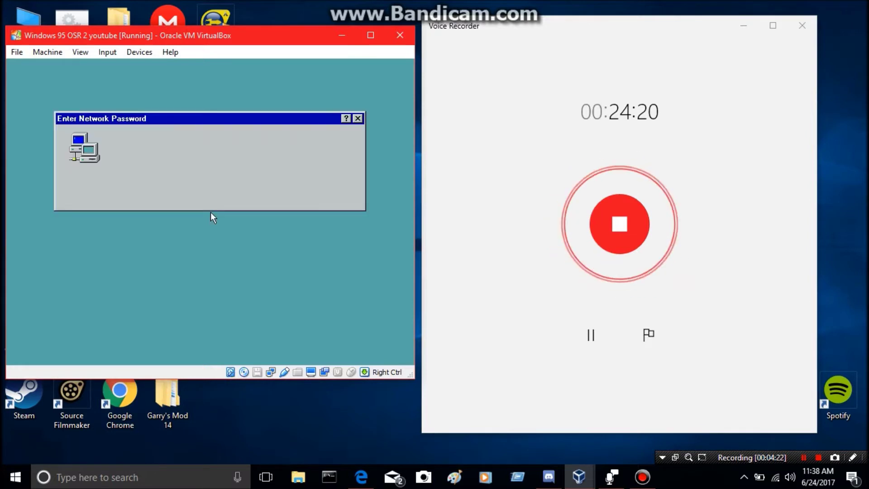
- Log on to Microsoft Networking by entering the network password, and close the Welcome to Windows 95 screen
text(****)
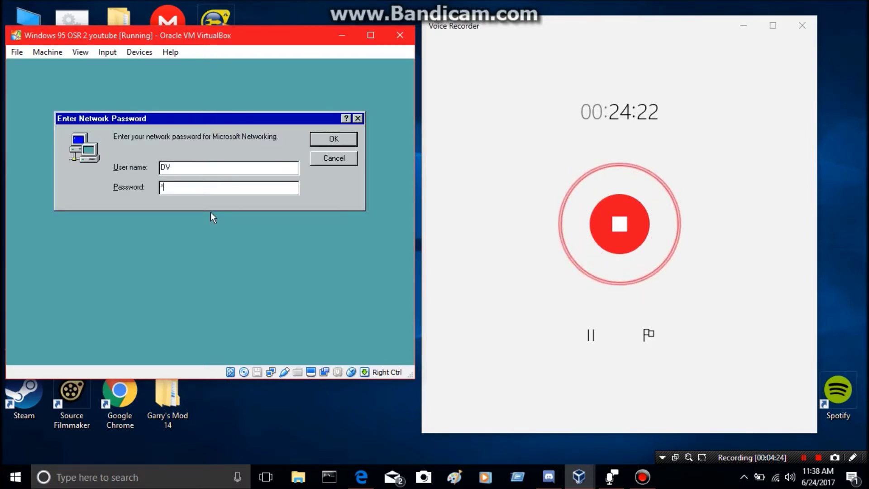
text(****)
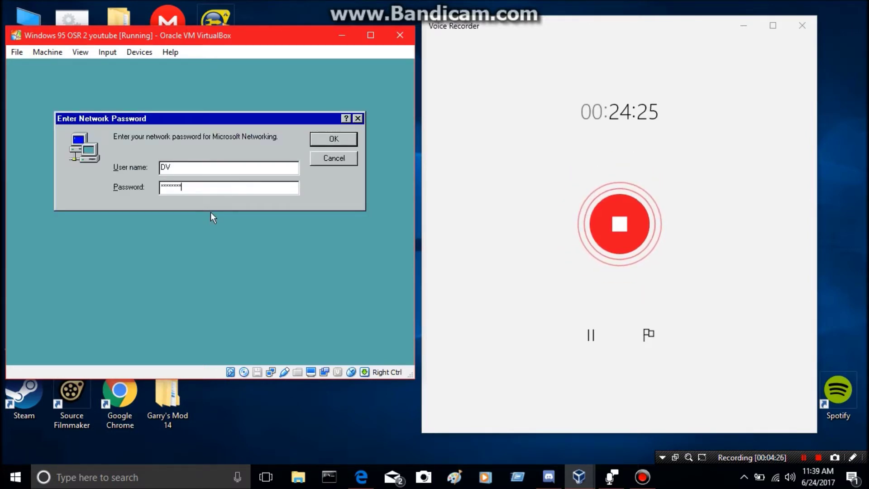
key(Return)
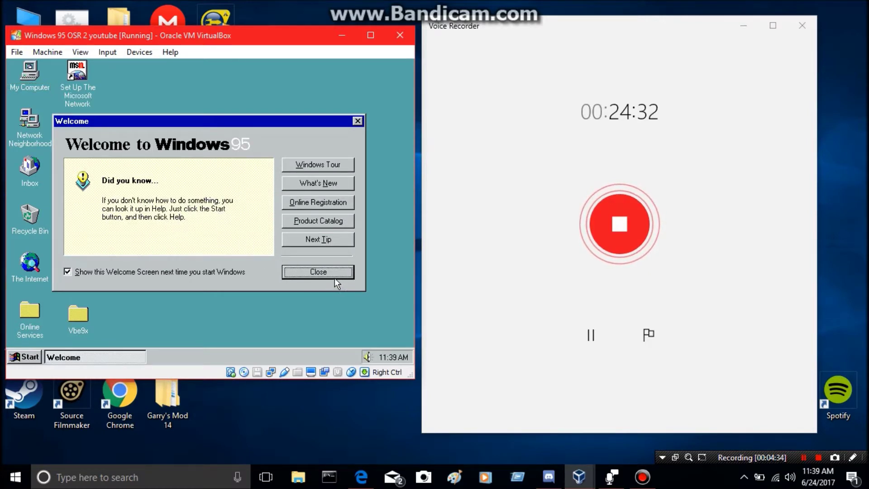
click(335, 277)
- Set the color palette to High Color (16 bit) in the desktop's display settings and apply the change
right_click(333, 270)
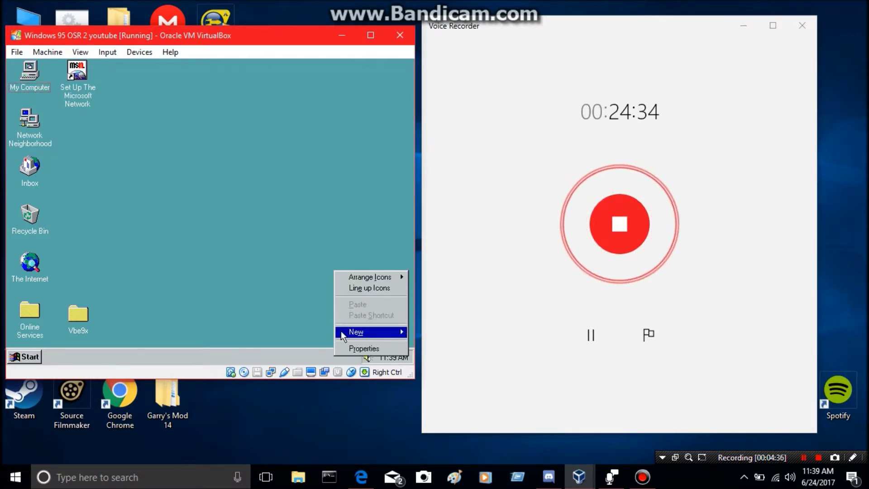
click(348, 348)
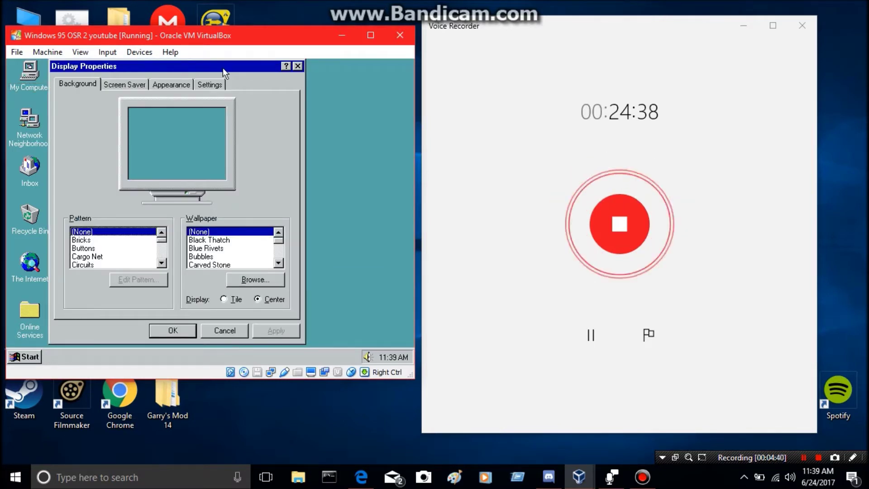
click(204, 85)
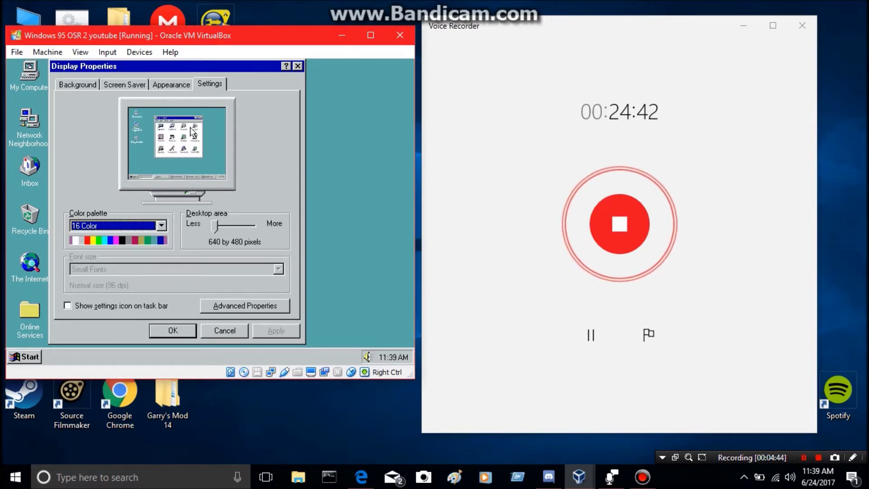
click(156, 226)
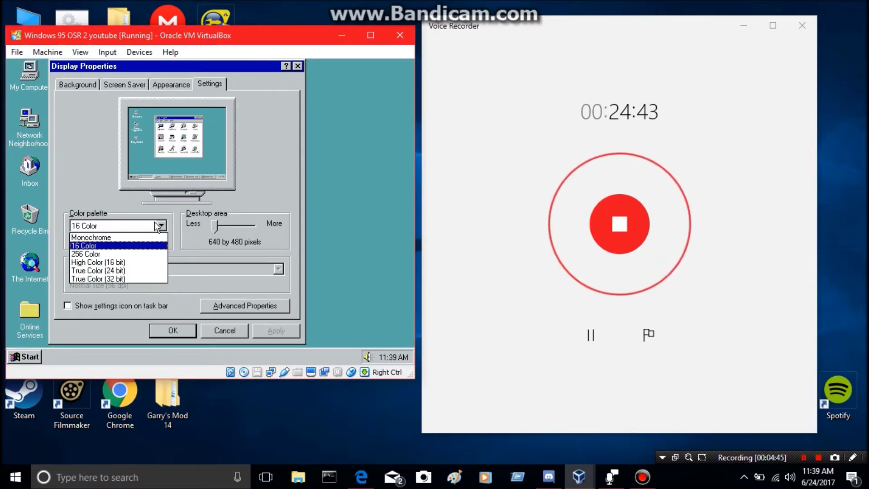
click(123, 262)
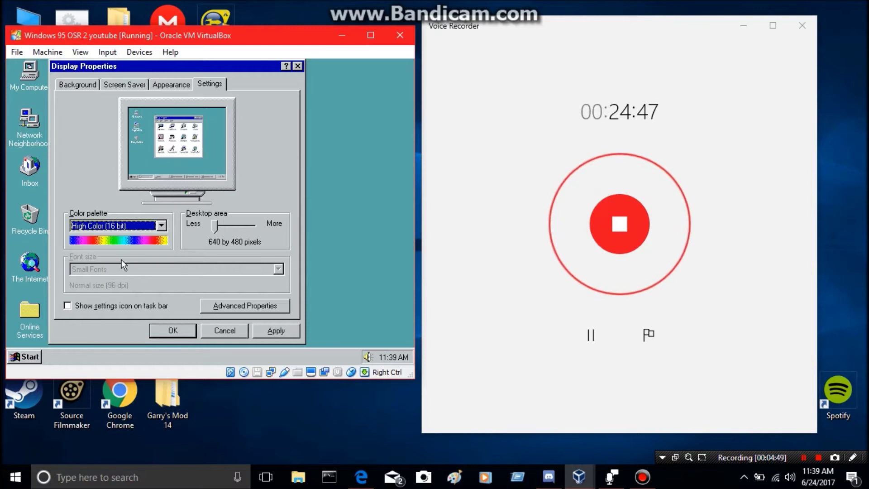
click(277, 331)
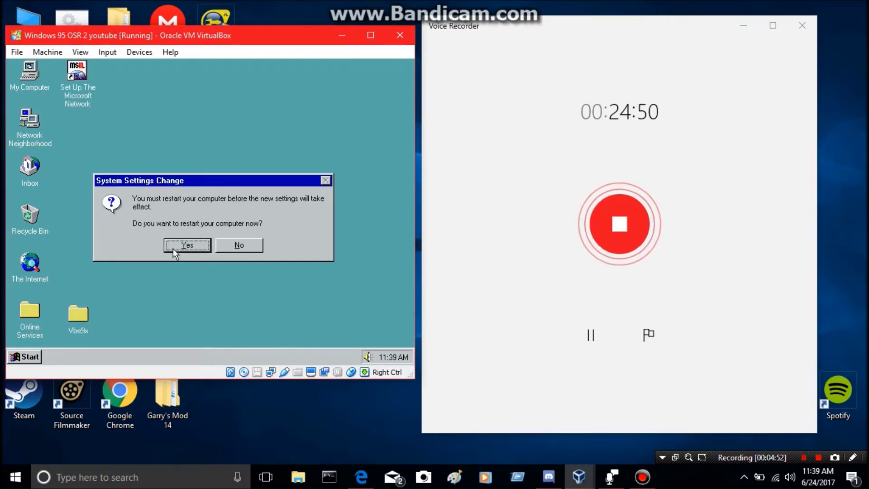
- Restart Windows 95, log on to Microsoft Networking with the network password, and close the Welcome screen
click(173, 249)
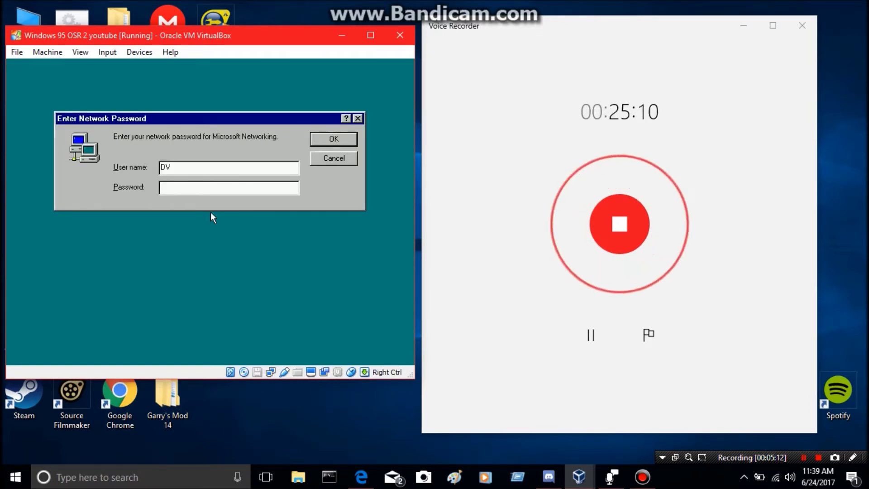
text(**)
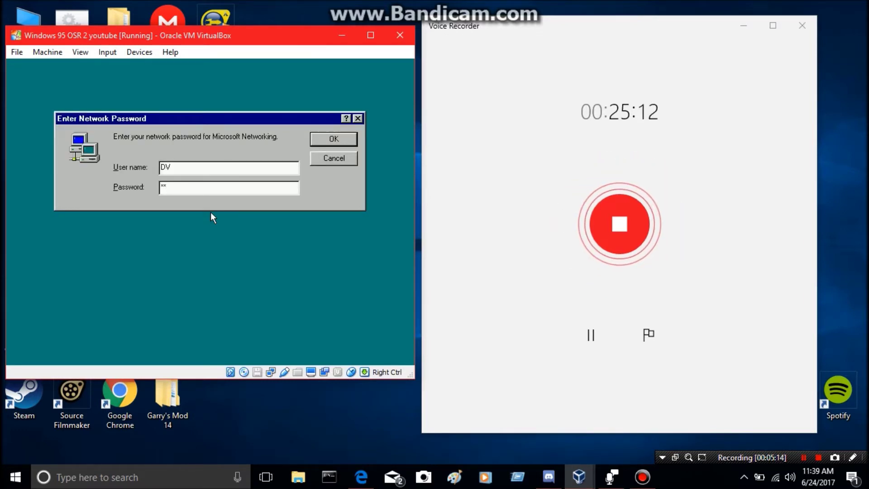
key(BackSpace)
key(BackSpace)
text(****)
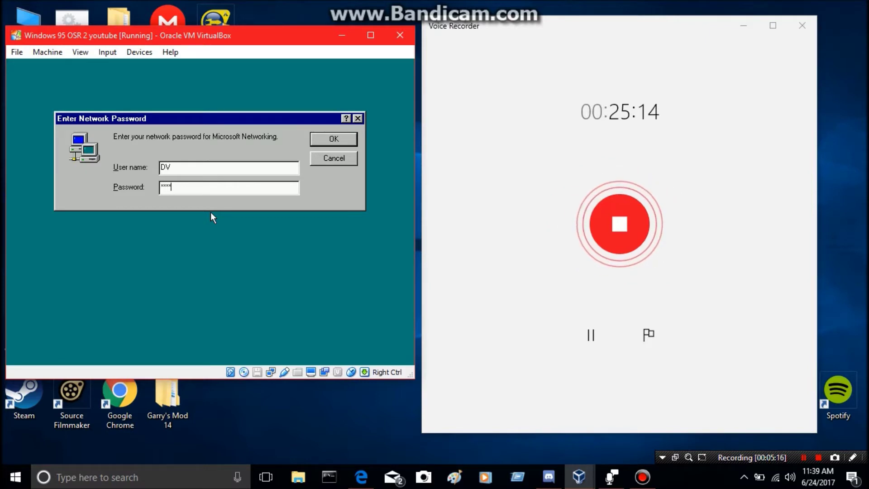
text(****)
key(Return)
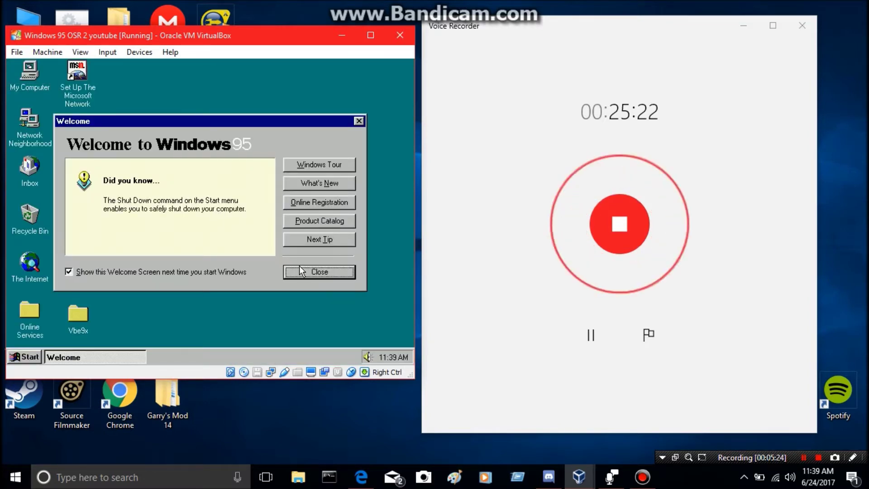
click(299, 268)
double_click(28, 279)
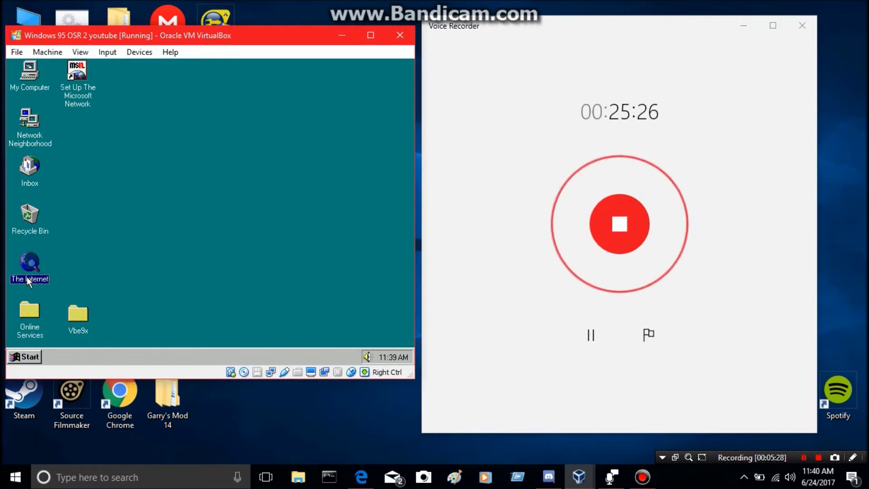
click(209, 248)
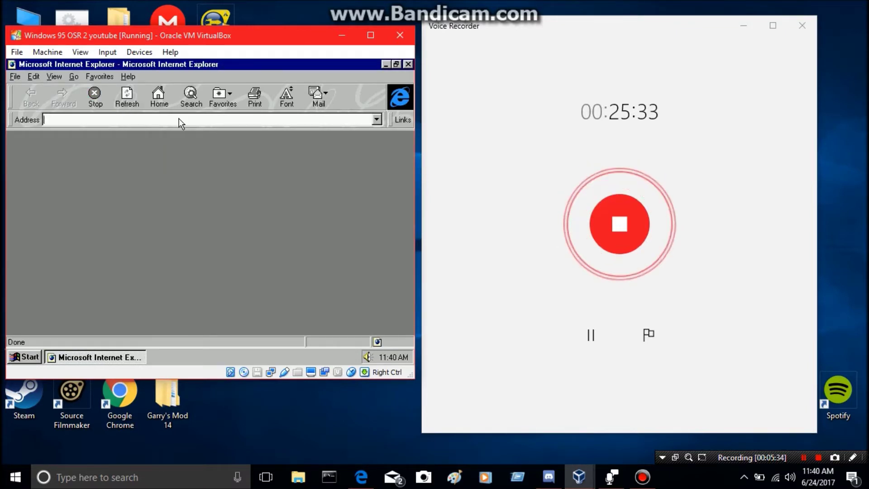
text(www.goo)
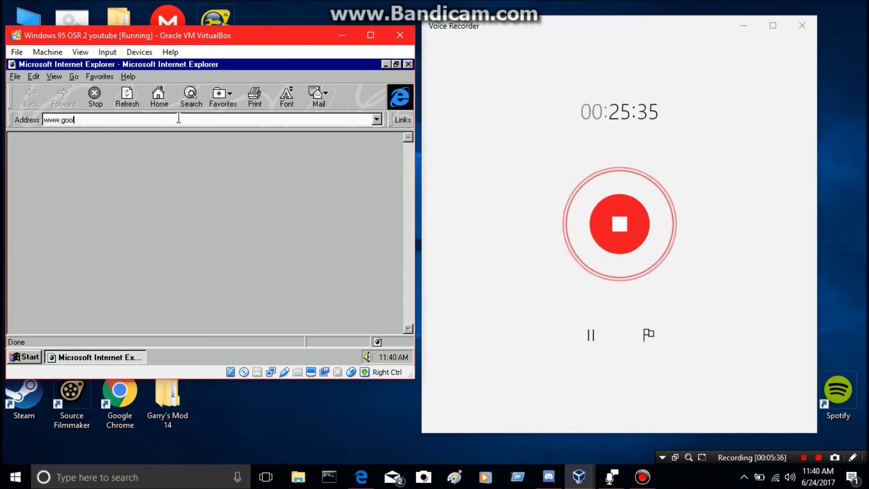
text(gle.com)
key(Return)
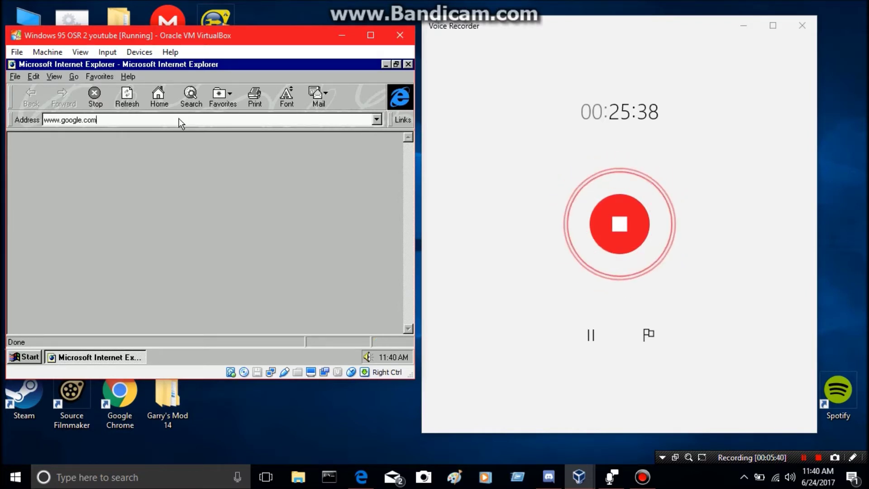
click(224, 252)
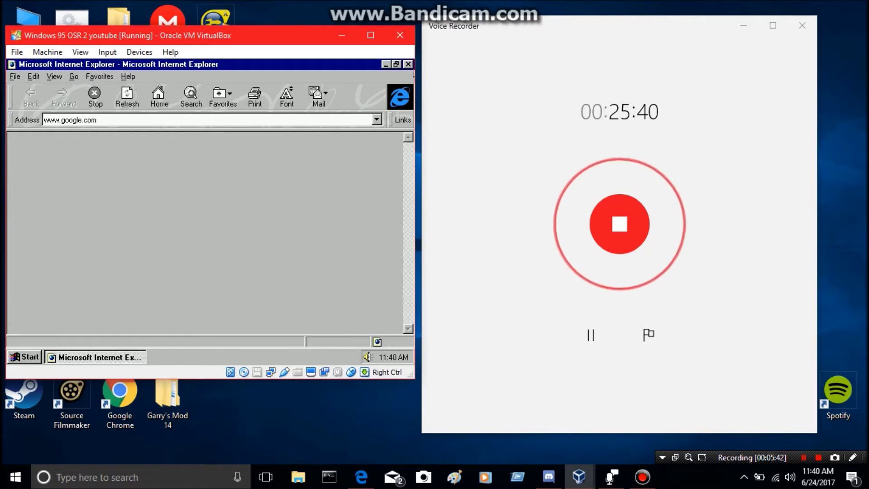
key(alt+F4)
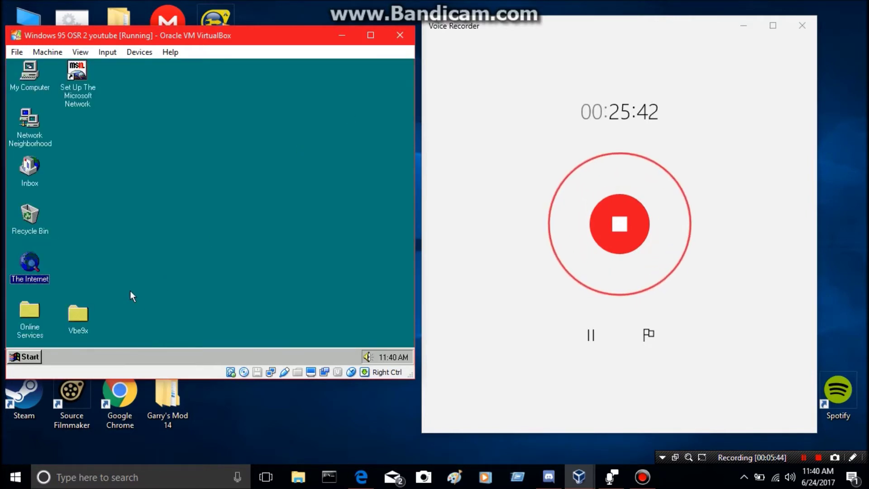
- Set the desktop area to 1024 by 768 pixels in the display settings, apply it and keep the new setting
right_click(130, 291)
click(156, 357)
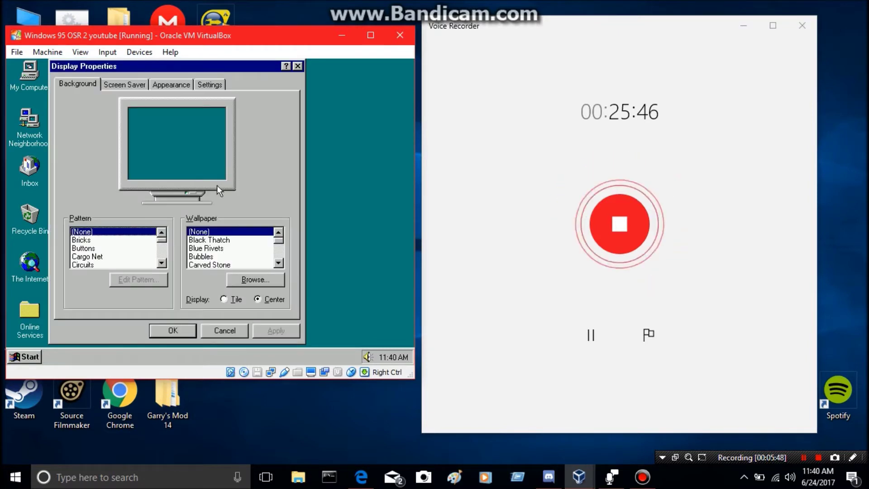
click(212, 84)
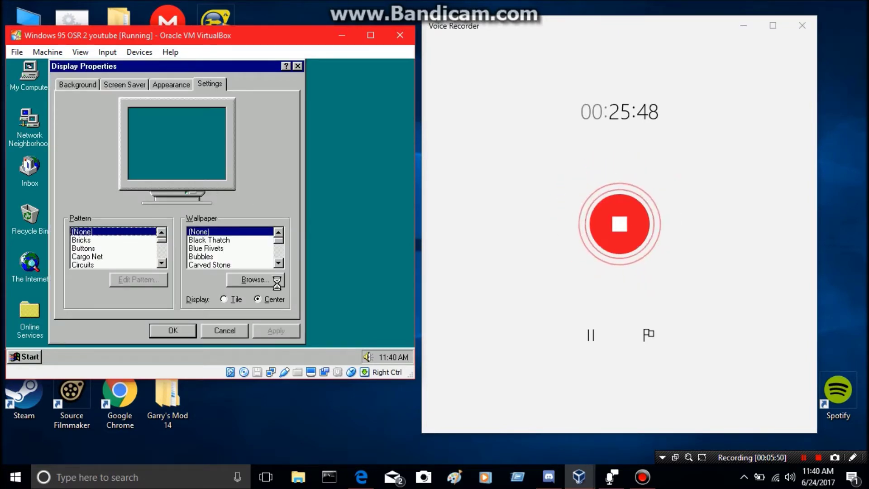
click(256, 226)
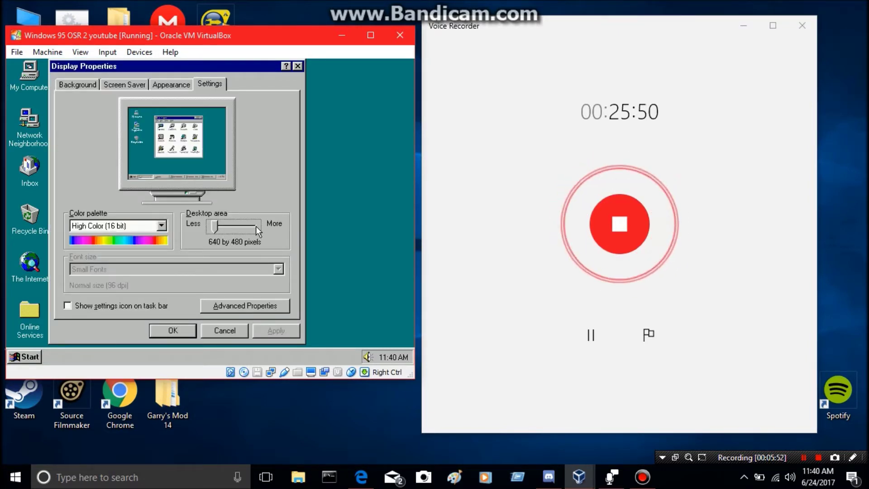
click(218, 226)
click(264, 224)
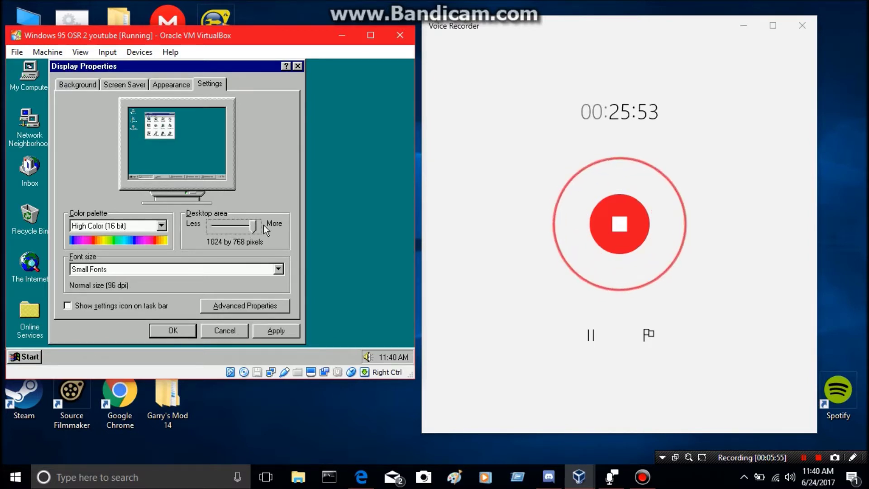
click(268, 328)
click(184, 244)
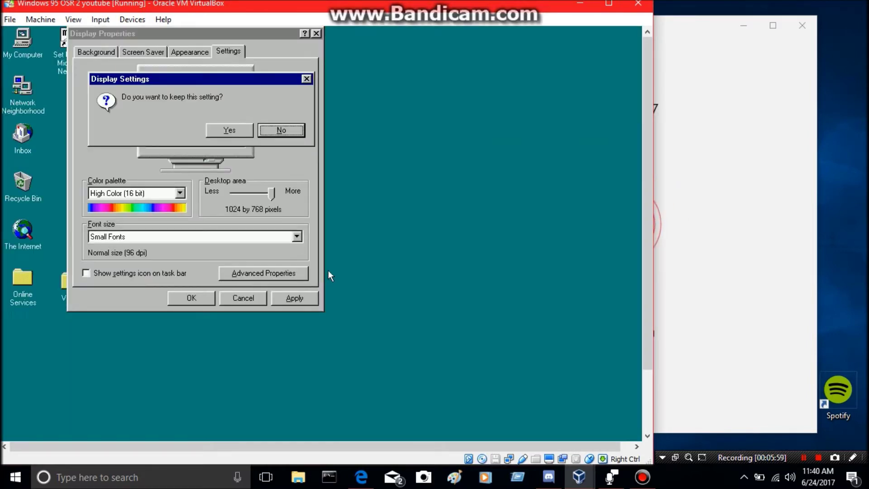
click(234, 133)
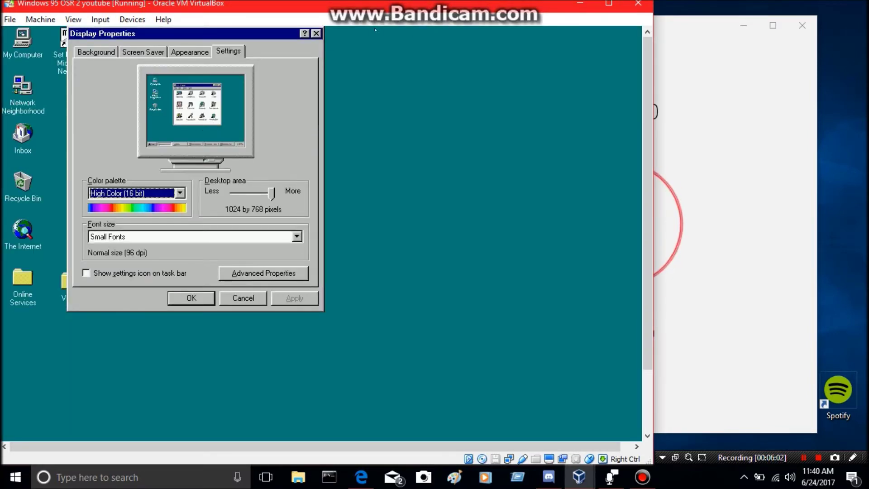
click(315, 33)
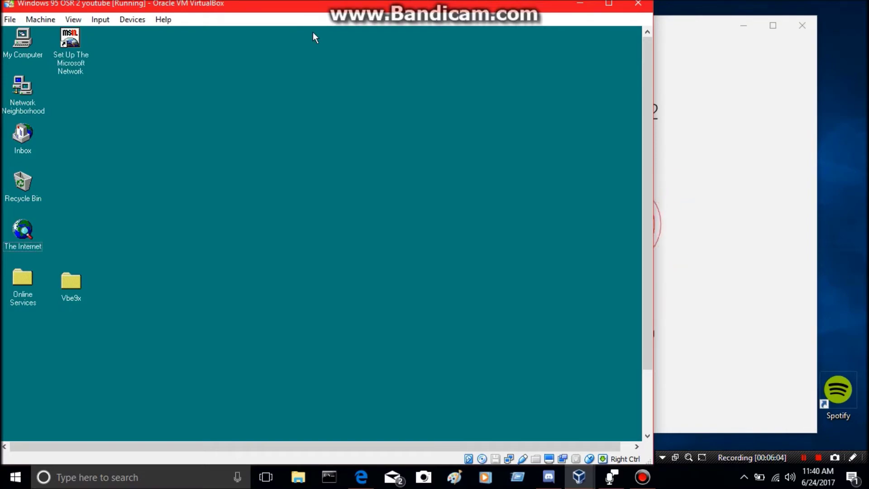
- Switch the virtual machine to full screen and move the recording toolbar out of the way
key(ctrl+f)
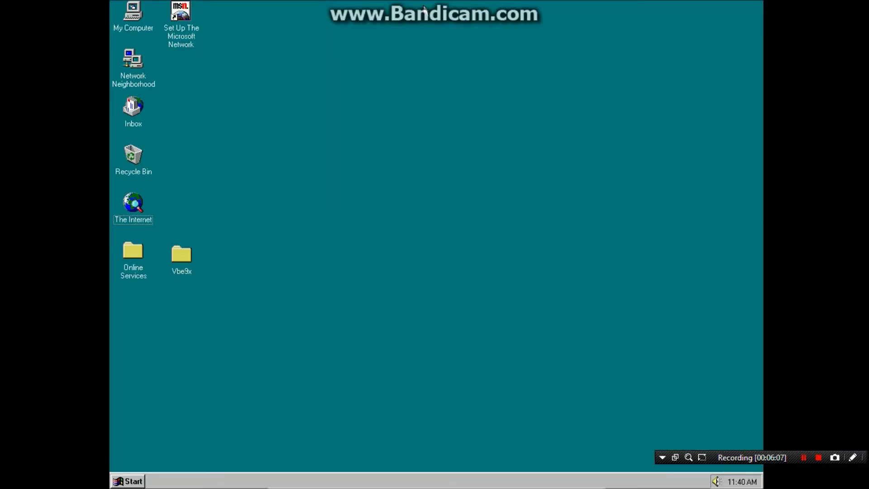
drag(753, 457, 1, 7)
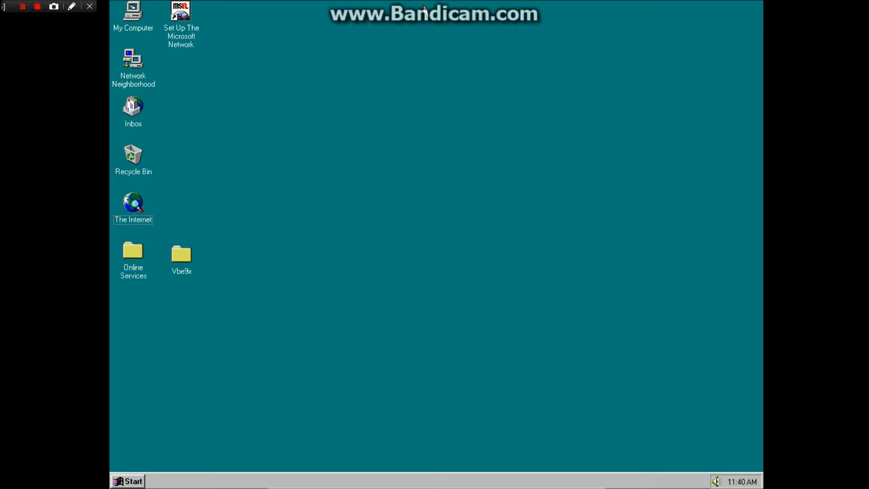
- Try loading google.com in Internet Explorer, dismiss the error dialogs and close the browser
double_click(133, 204)
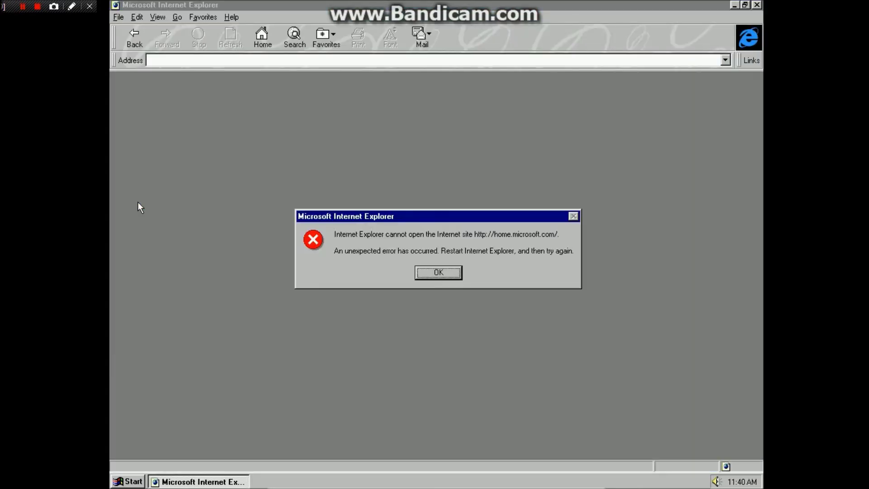
click(452, 270)
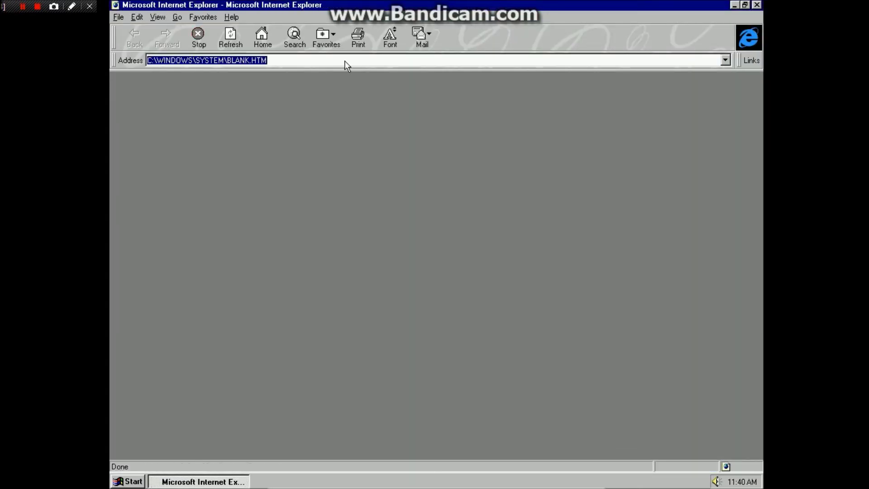
key(BackSpace)
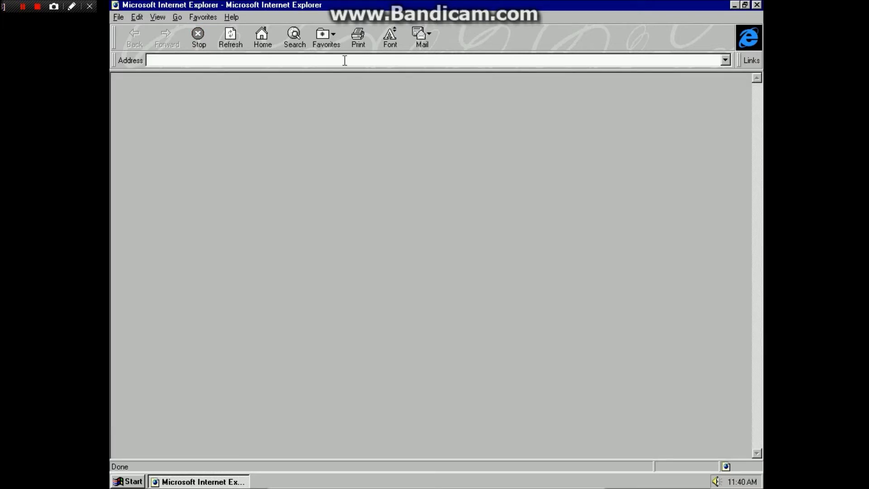
text(google.com)
key(Return)
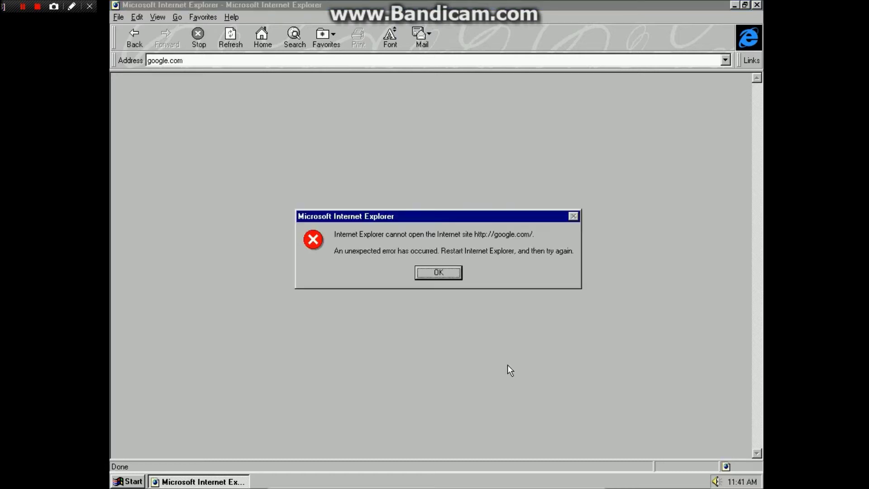
click(457, 277)
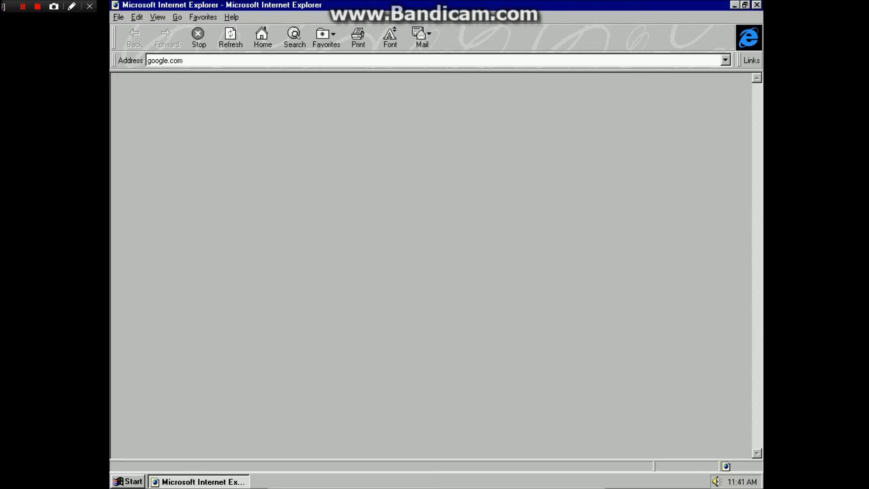
click(757, 5)
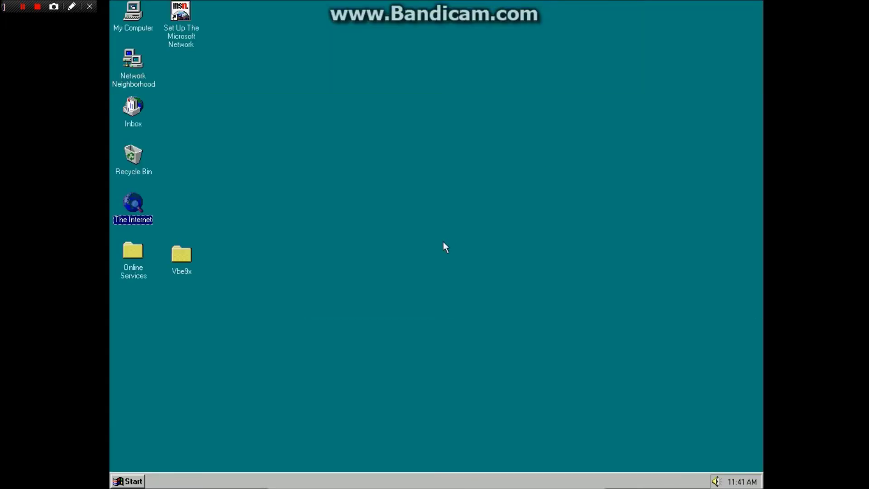
click(127, 481)
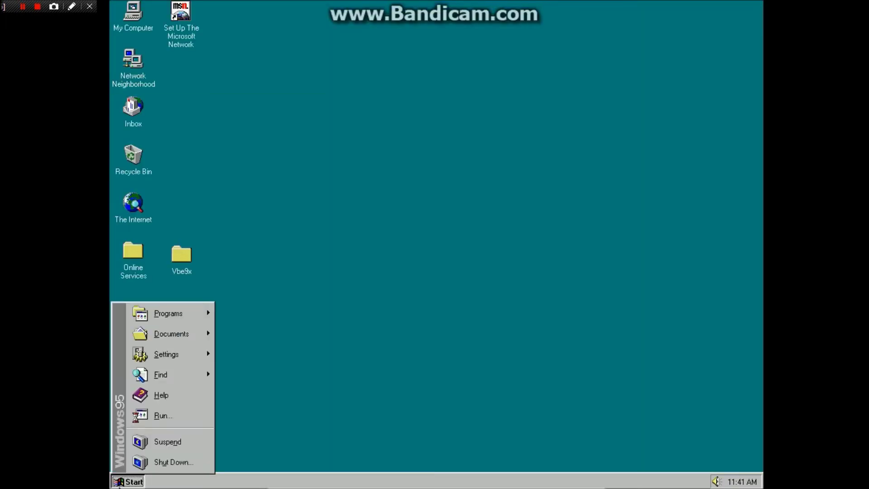
click(186, 454)
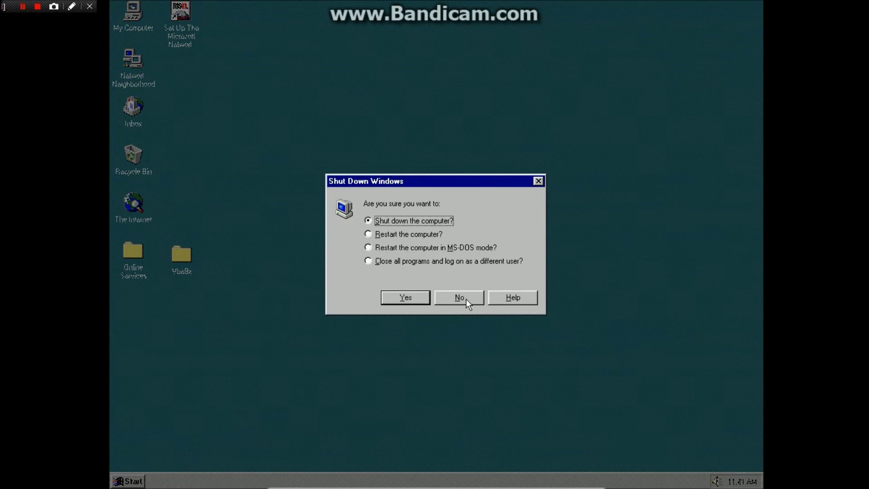
click(455, 298)
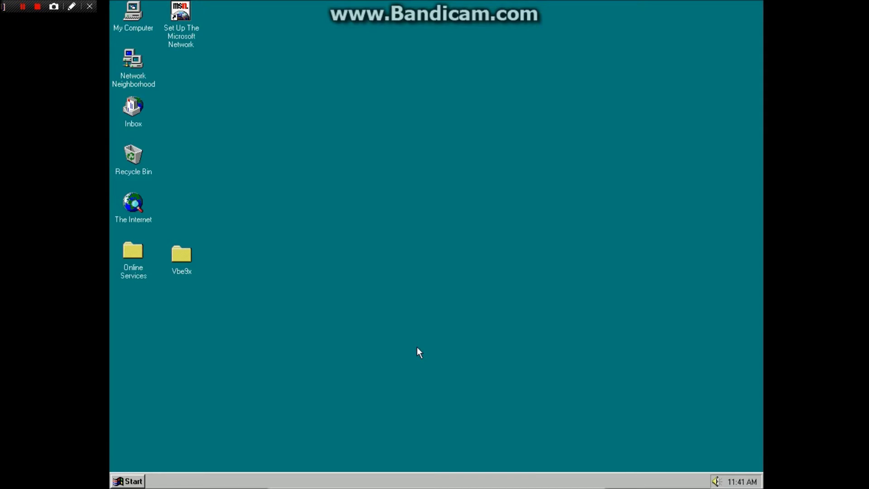
- Load usa_58s__x86fre.win_chicago.iso into the virtual optical drive and open the Chicago_58s (D:) disc from My Computer
mouse_move(443, 488)
click(412, 483)
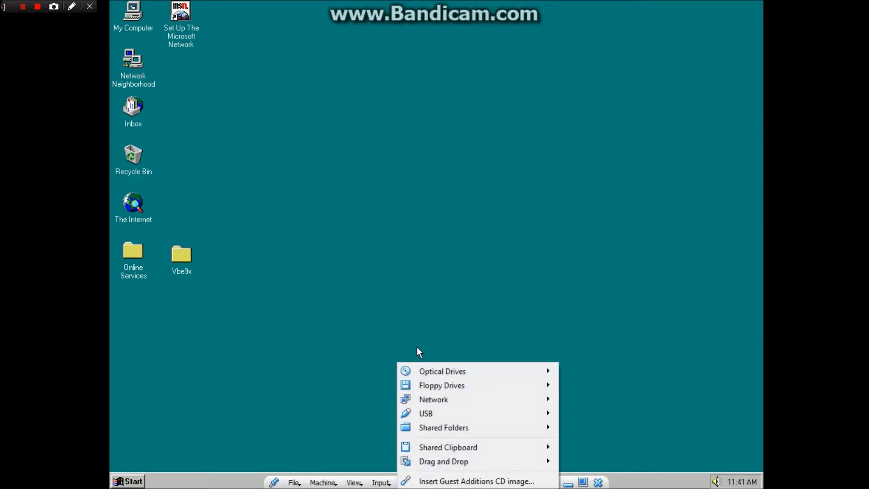
mouse_move(452, 371)
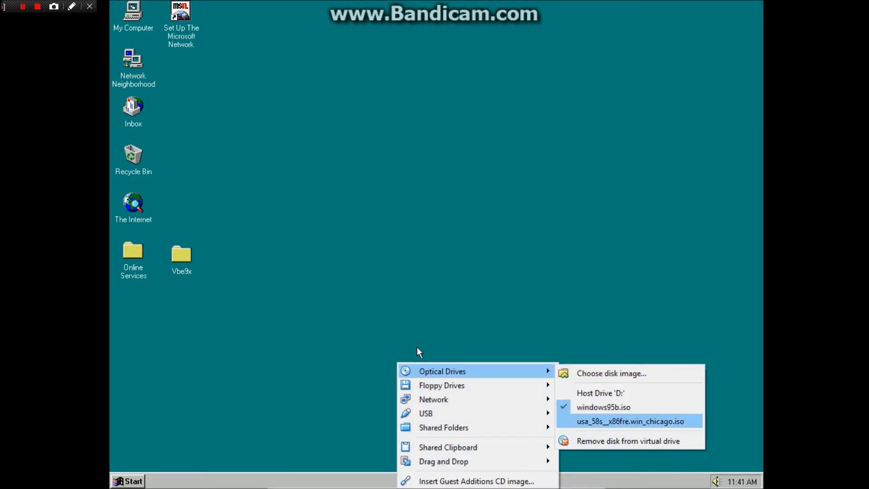
click(630, 421)
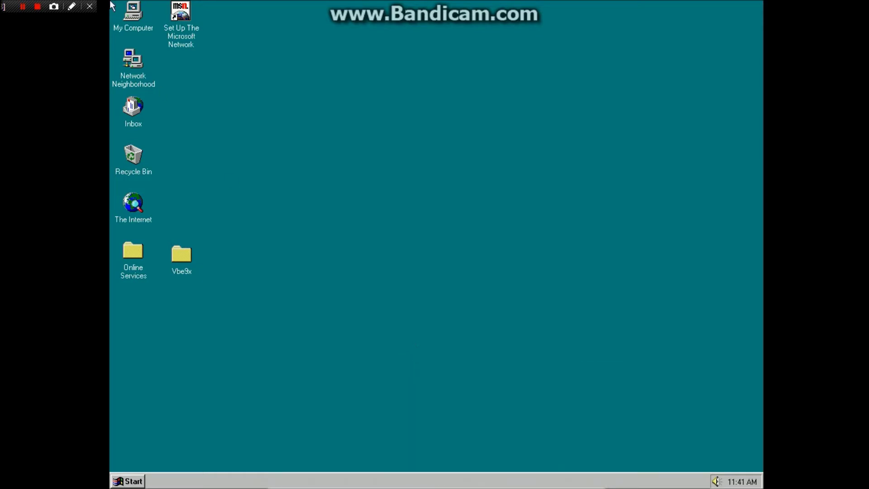
double_click(138, 14)
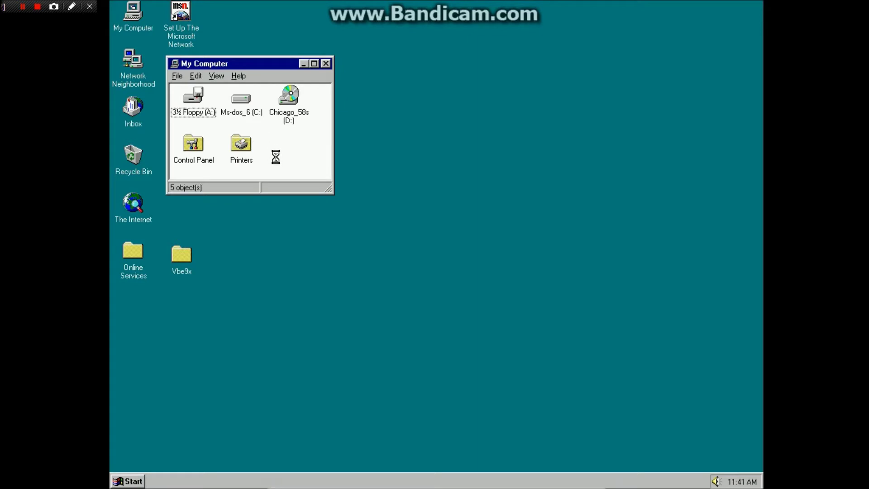
double_click(287, 96)
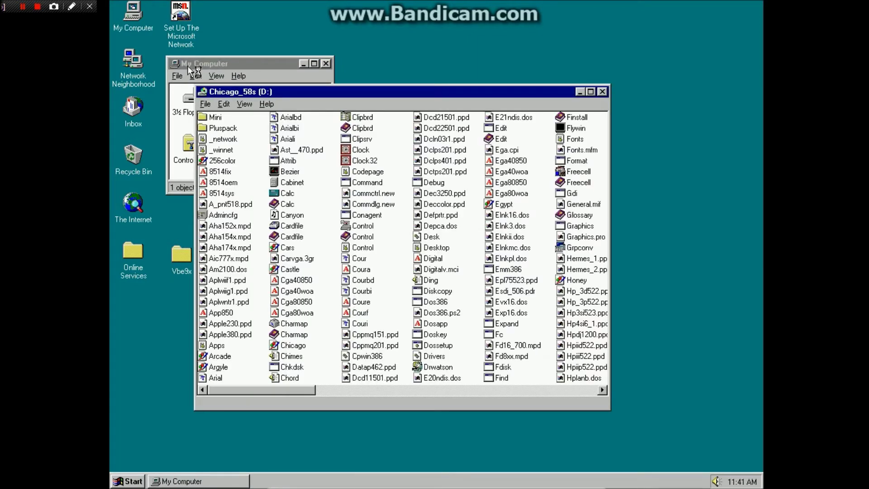
click(249, 63)
click(216, 76)
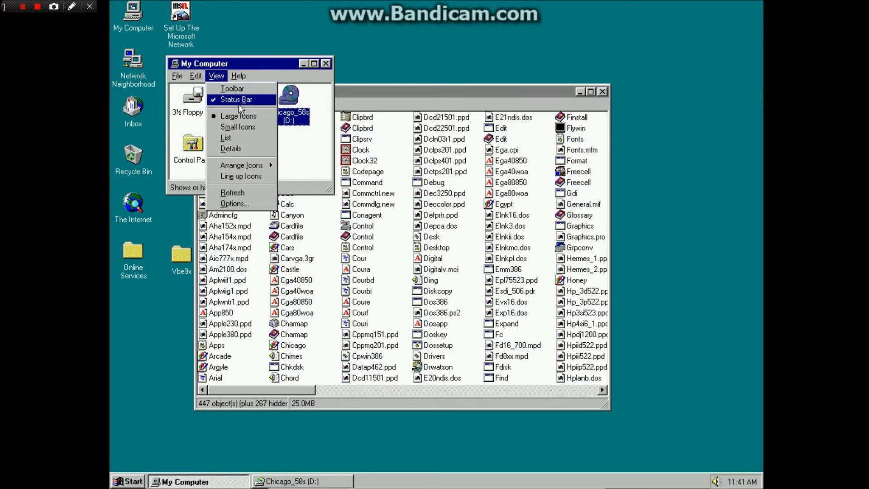
click(240, 67)
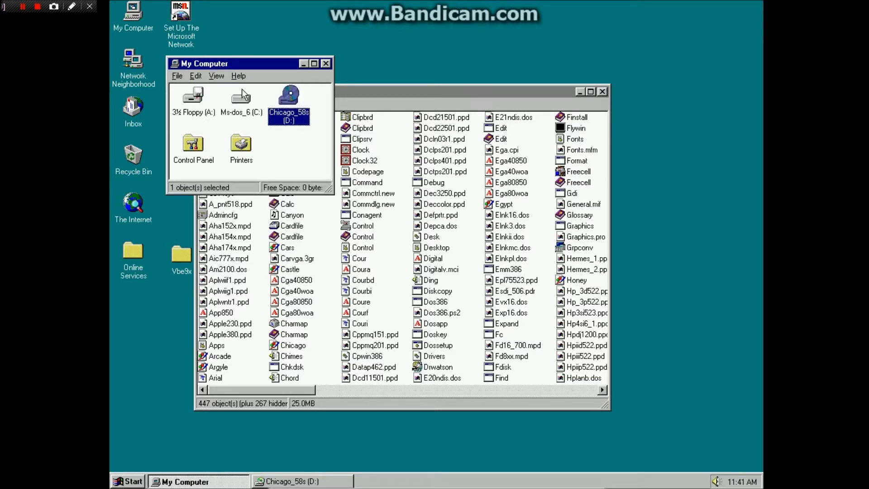
- View the About Windows 95 information from My Computer and close it
click(242, 98)
click(240, 76)
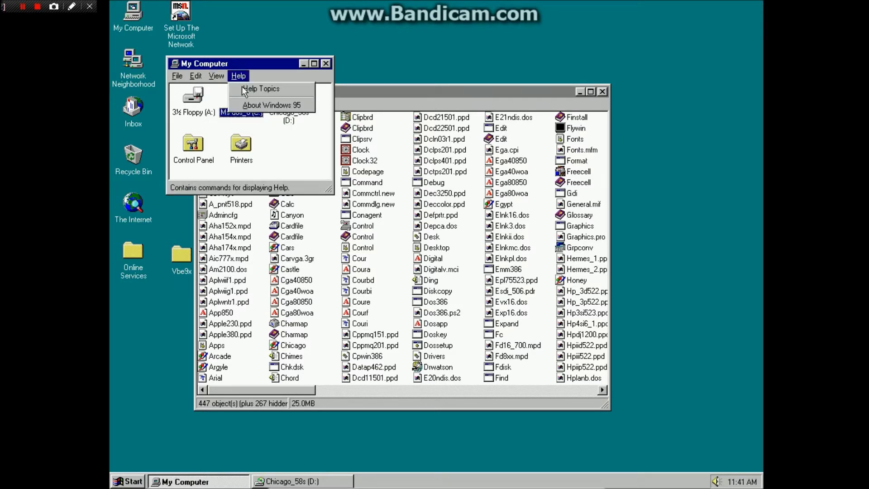
click(251, 108)
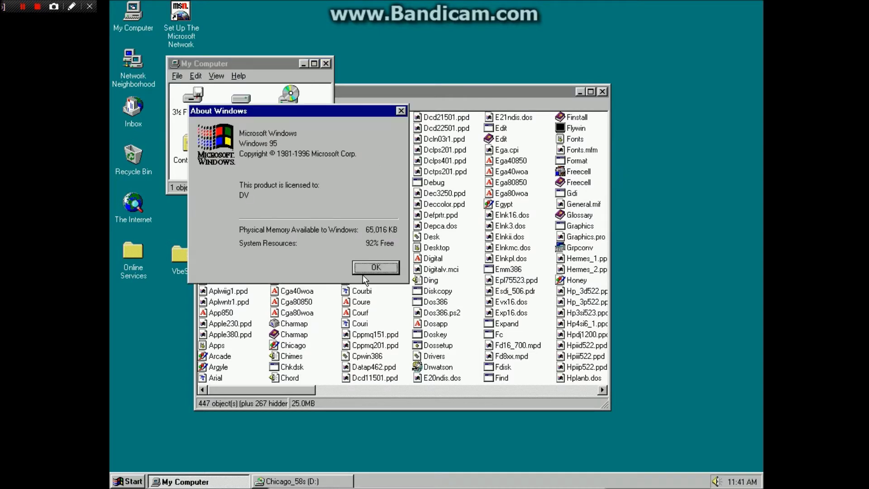
click(376, 267)
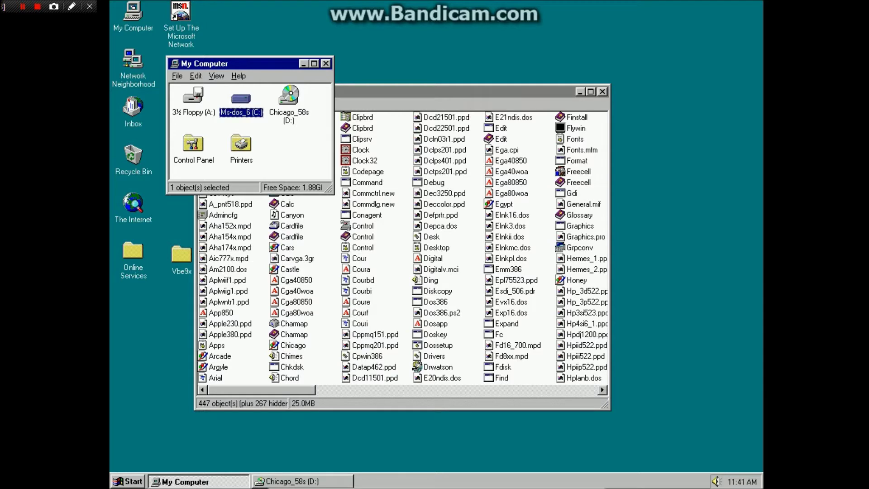
- Open the Media folder inside the C: drive's Windows folder, minimize the other windows and move the Chicago_58s (D:) window beside it
double_click(241, 99)
double_click(331, 141)
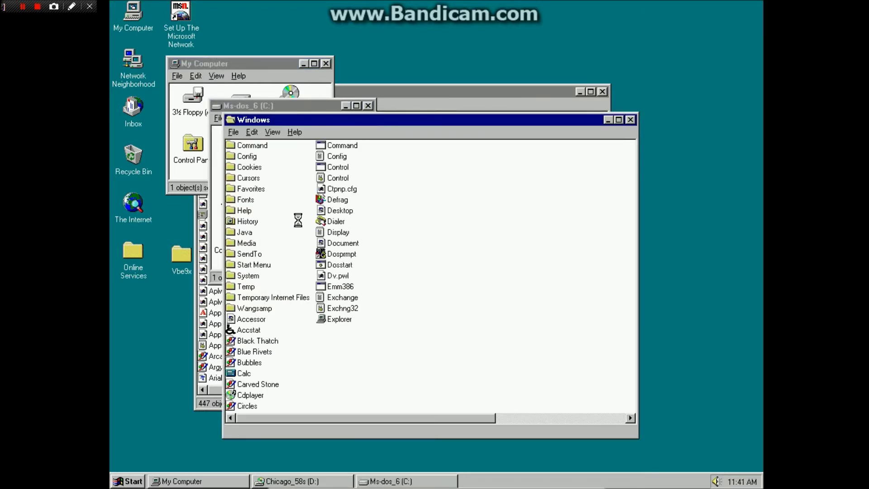
double_click(245, 243)
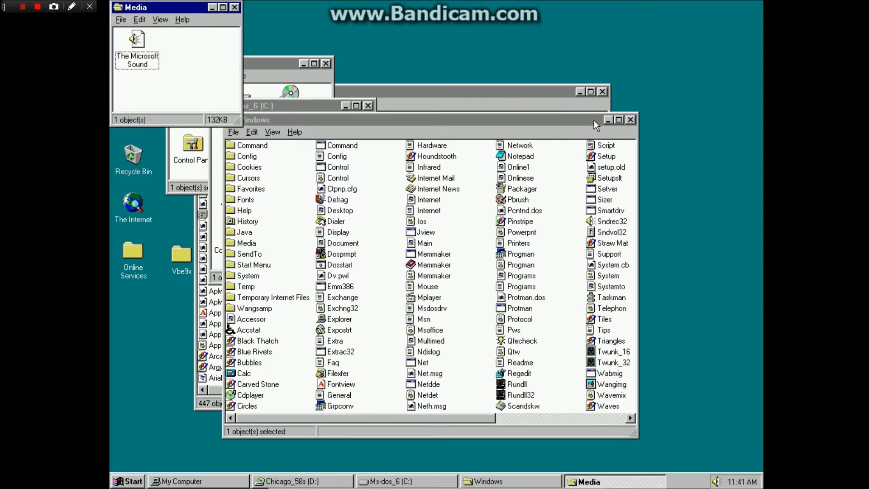
click(608, 120)
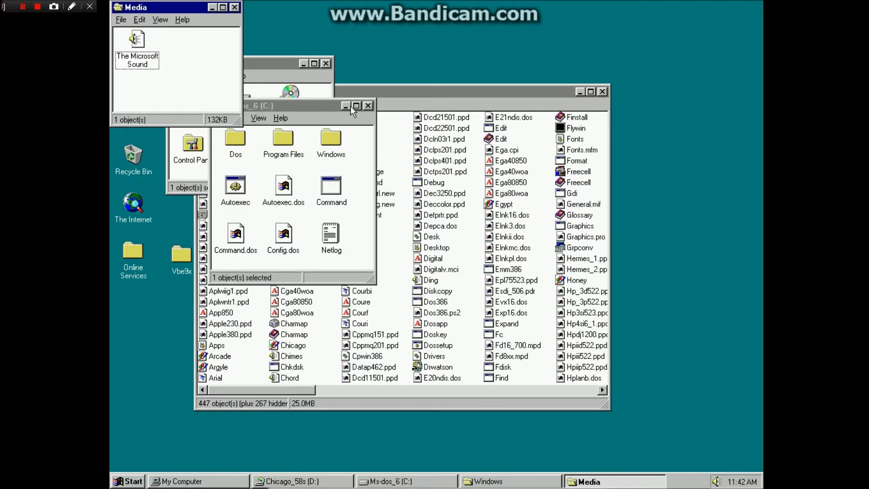
click(346, 105)
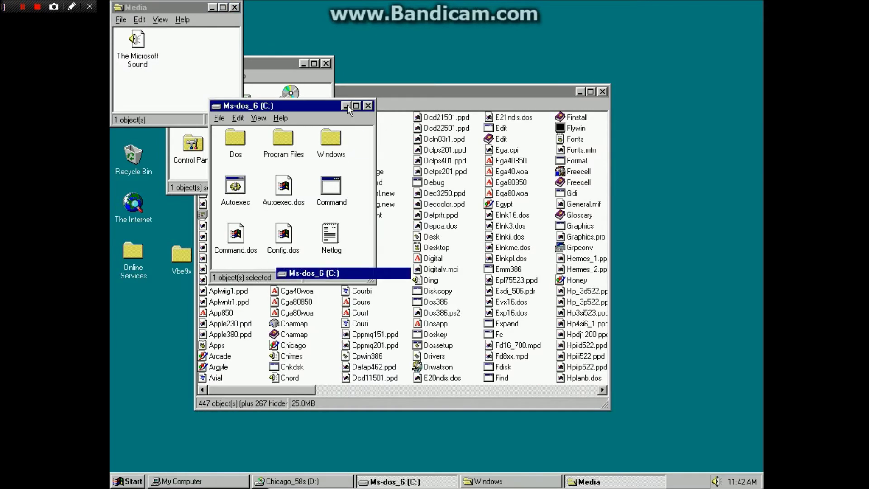
click(304, 64)
drag(370, 97, 585, 95)
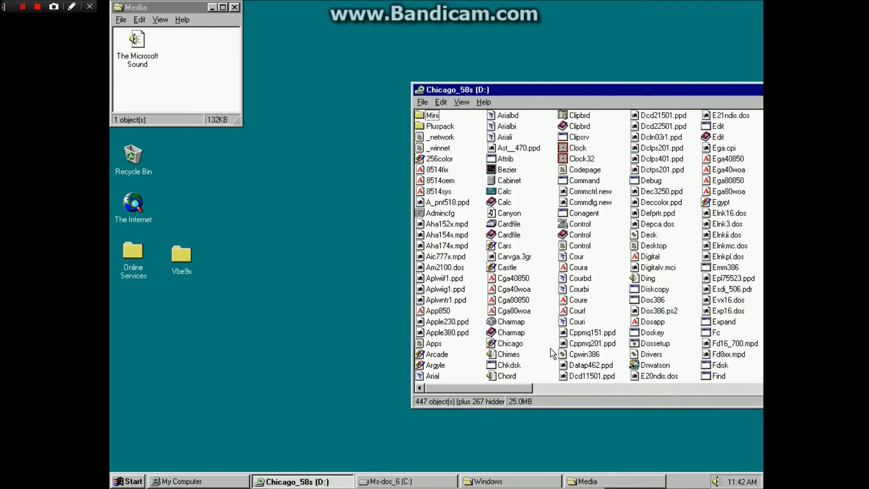
- Copy the Chimes, Chord and Ding sound files from the Chicago_58s disc into the Media folder
click(508, 354)
mouse_move(509, 355)
mouse_down()
mouse_move(301, 229)
mouse_move(117, 10)
mouse_move(185, 76)
mouse_up()
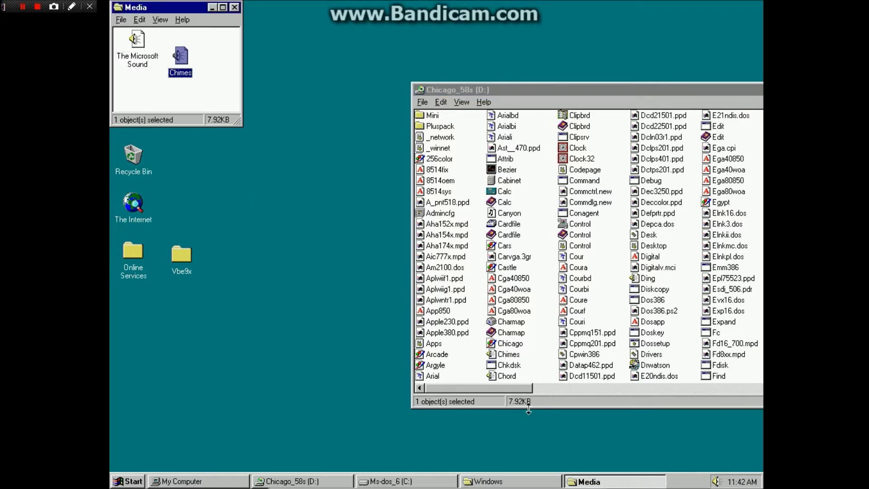
drag(507, 380, 218, 75)
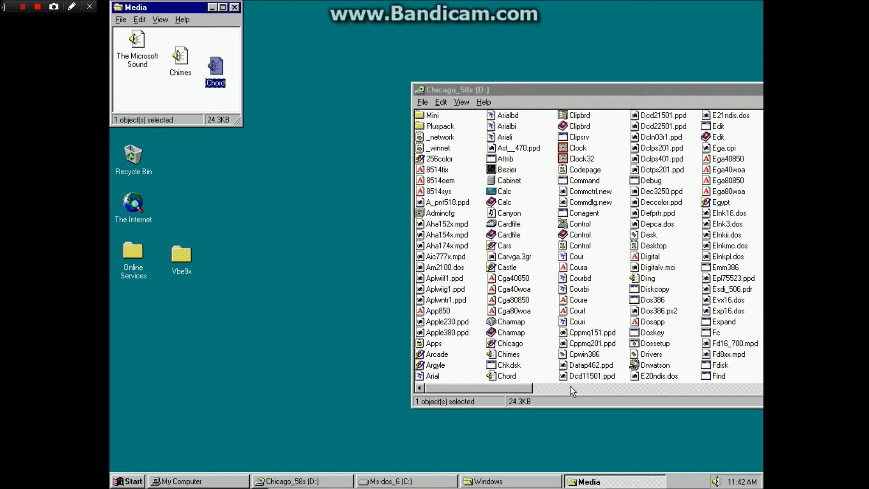
drag(648, 279, 194, 105)
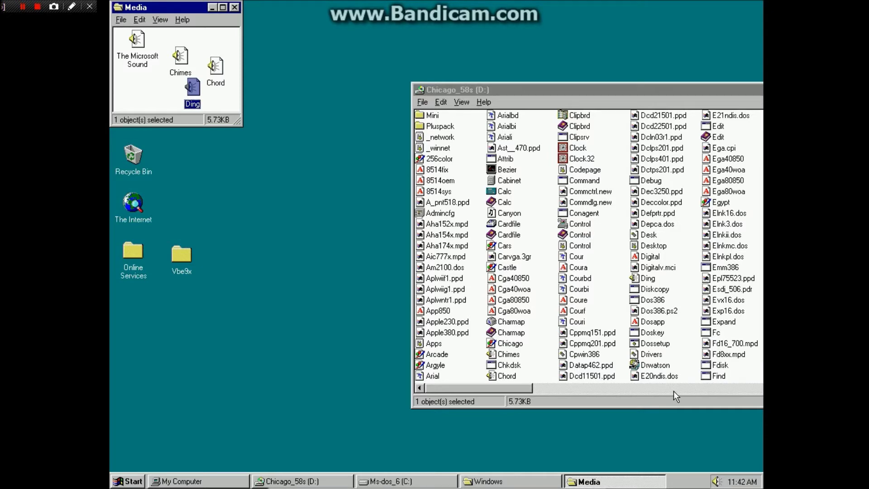
- Find the Tada sound file on the Chicago_58s disc and copy it into the Media folder
click(605, 390)
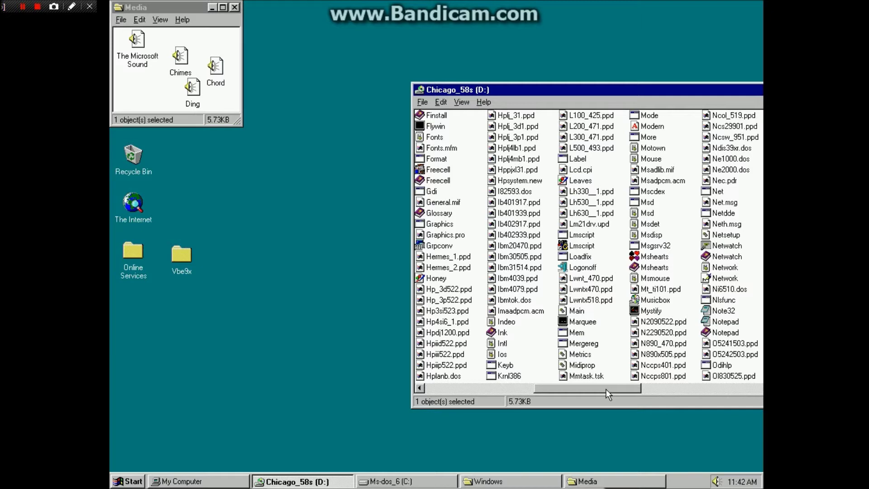
drag(605, 389, 696, 378)
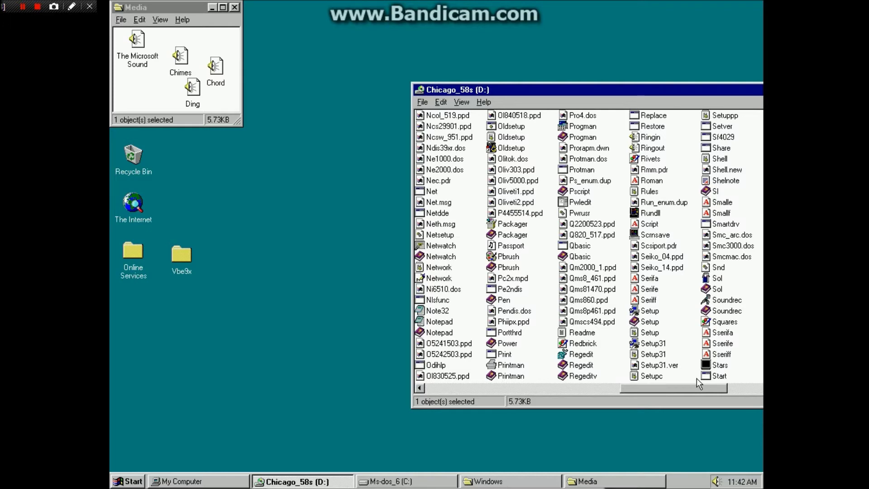
drag(702, 386, 724, 401)
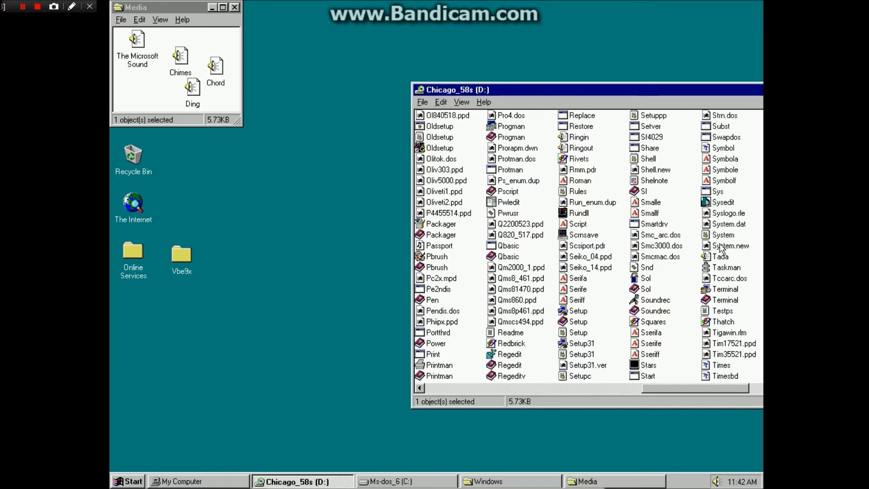
drag(721, 257, 142, 95)
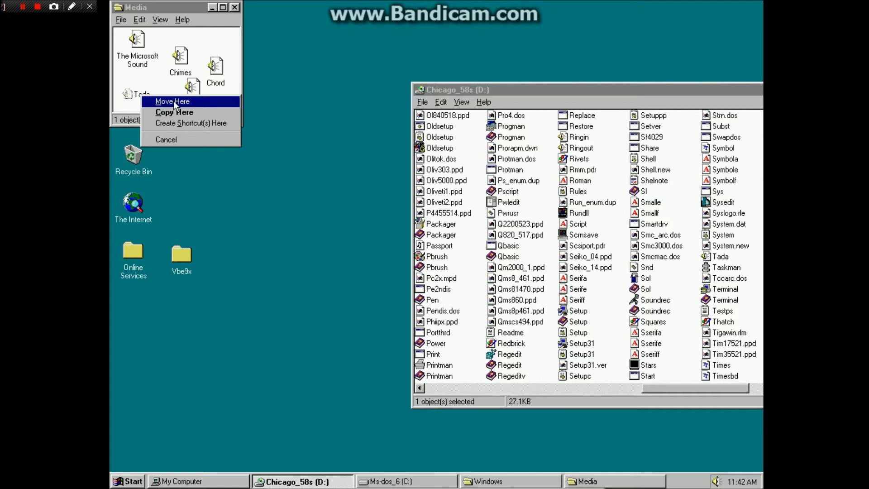
click(186, 139)
right_click(210, 203)
drag(722, 257, 148, 89)
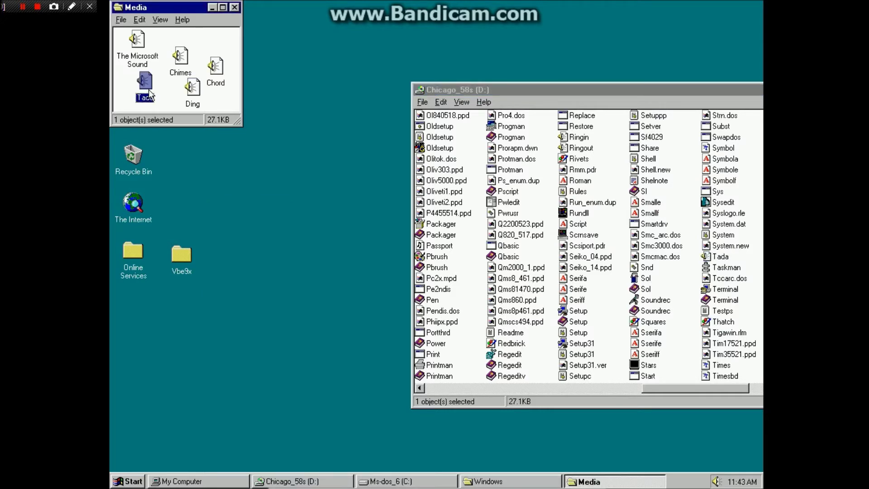
- Close the Chicago_58s, Media, My Computer, Ms-dos_6 (C:) and Windows folder windows
drag(751, 88, 677, 99)
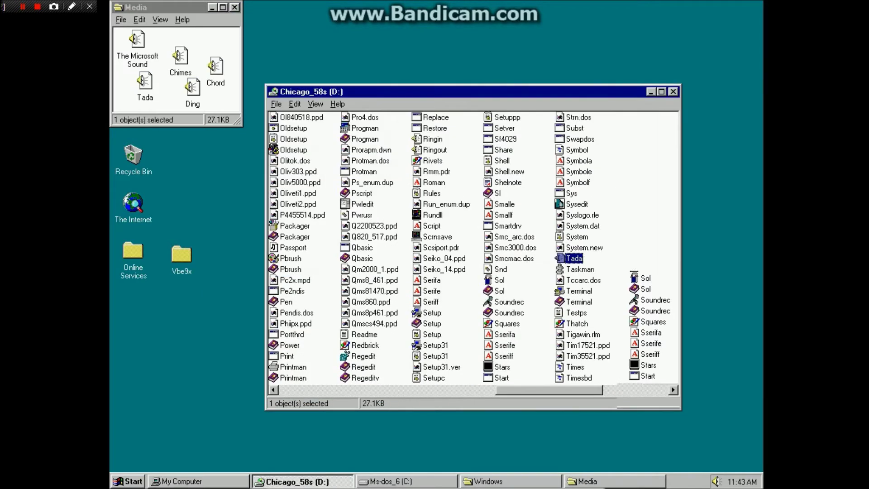
click(673, 91)
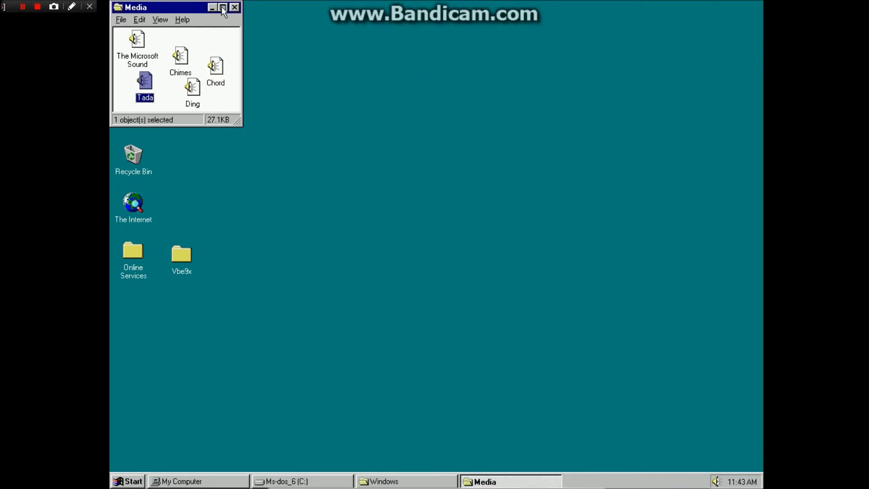
click(234, 8)
click(417, 482)
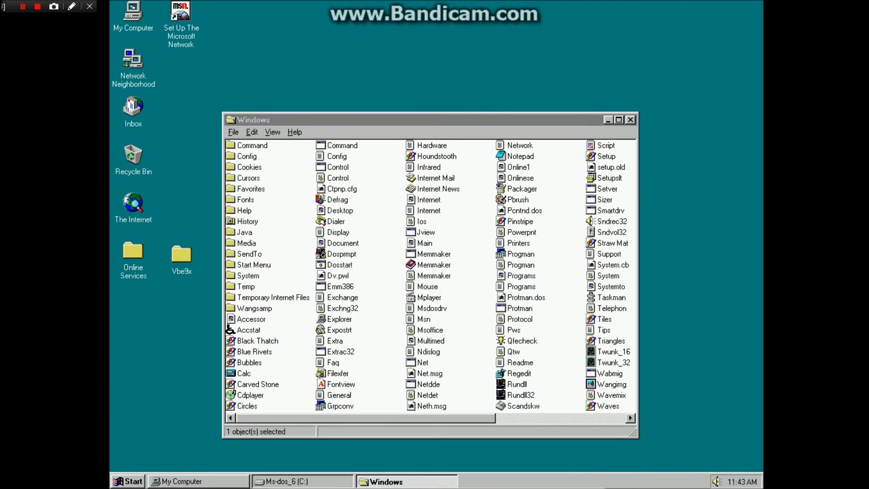
click(271, 483)
click(194, 481)
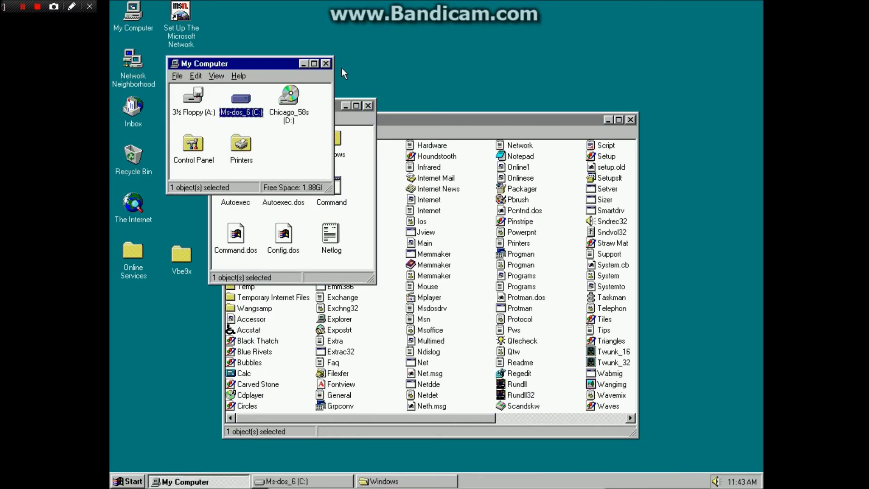
click(326, 63)
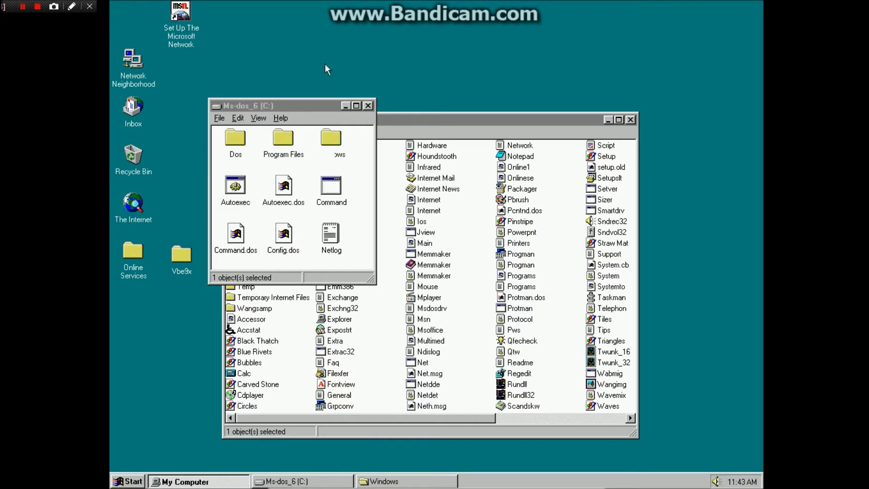
click(369, 106)
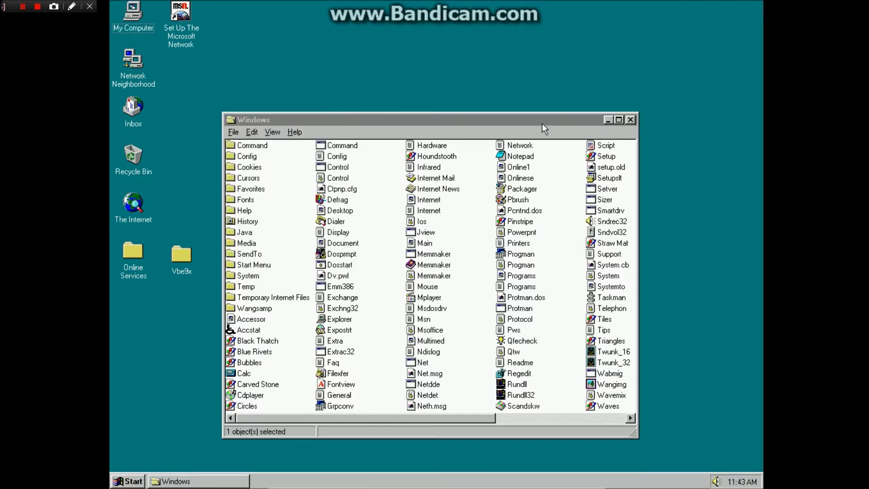
click(631, 120)
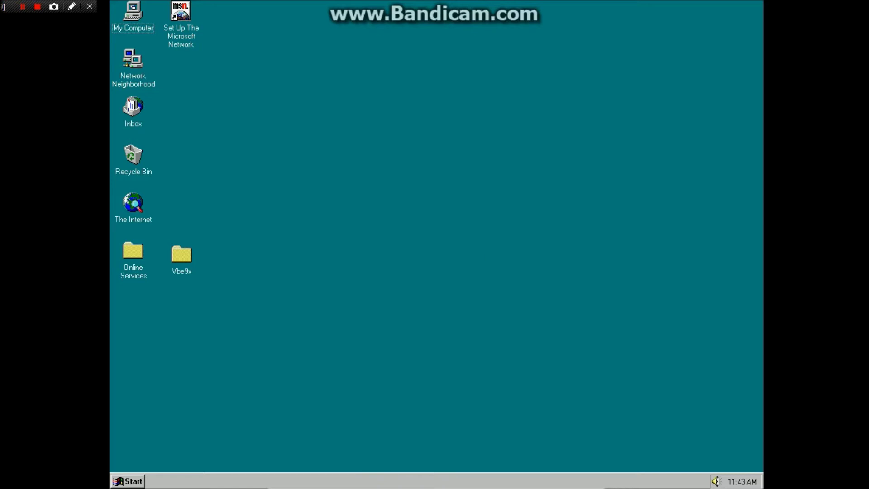
- Open the Sounds properties from the Control Panel
click(125, 476)
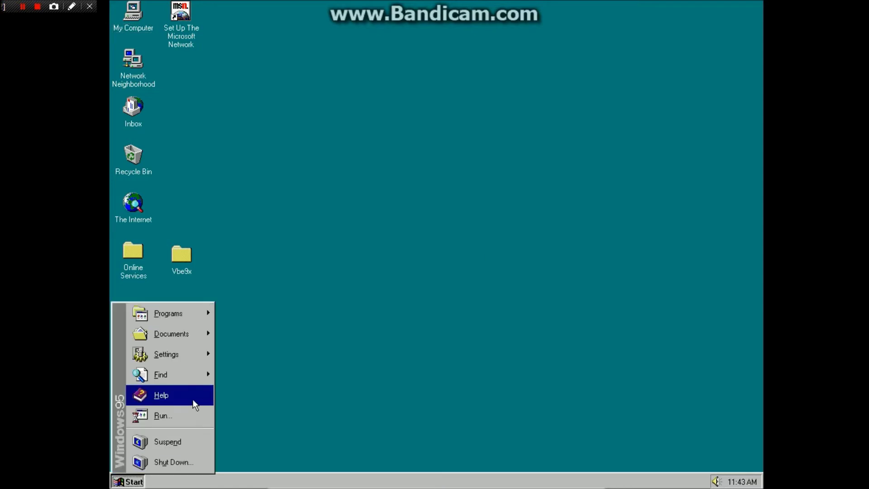
mouse_move(201, 354)
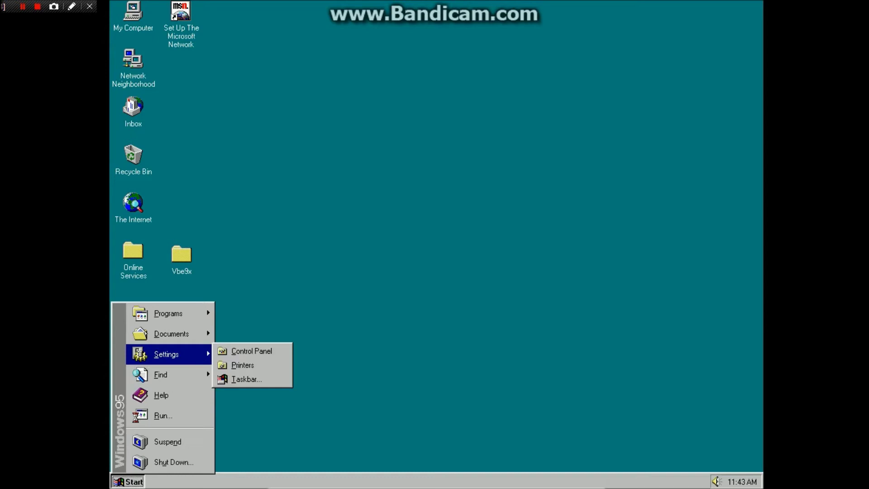
click(241, 352)
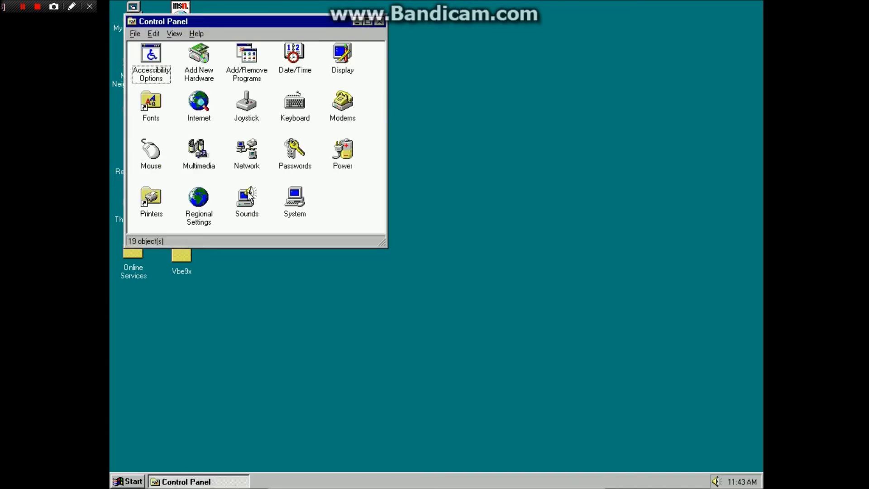
double_click(249, 205)
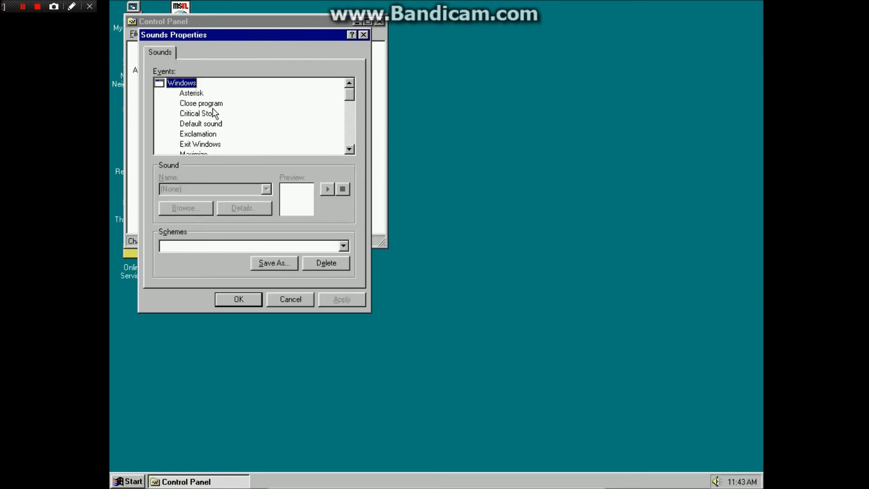
- Assign the Chimes sound to the Asterisk event and Chord to the Critical Stop event
click(195, 95)
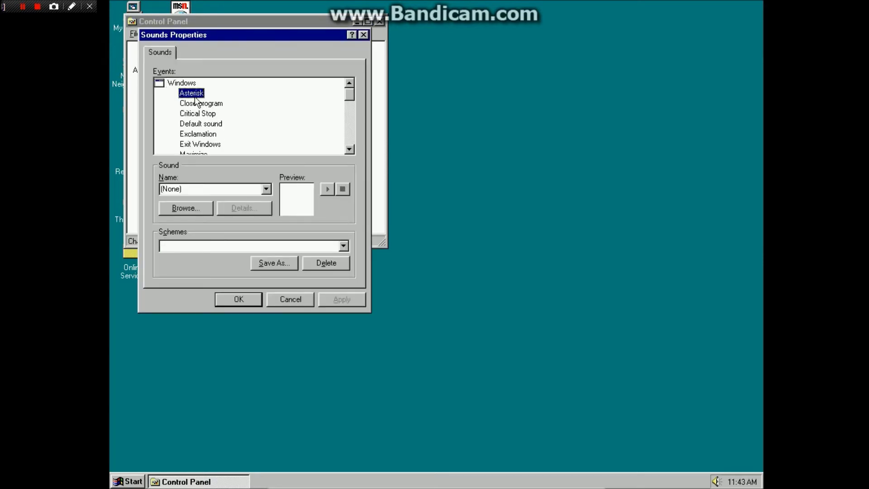
click(267, 190)
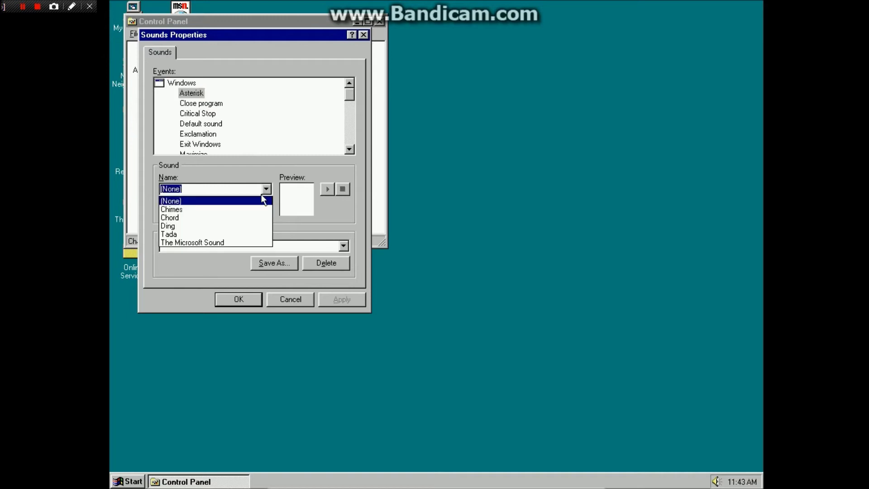
click(194, 210)
click(204, 114)
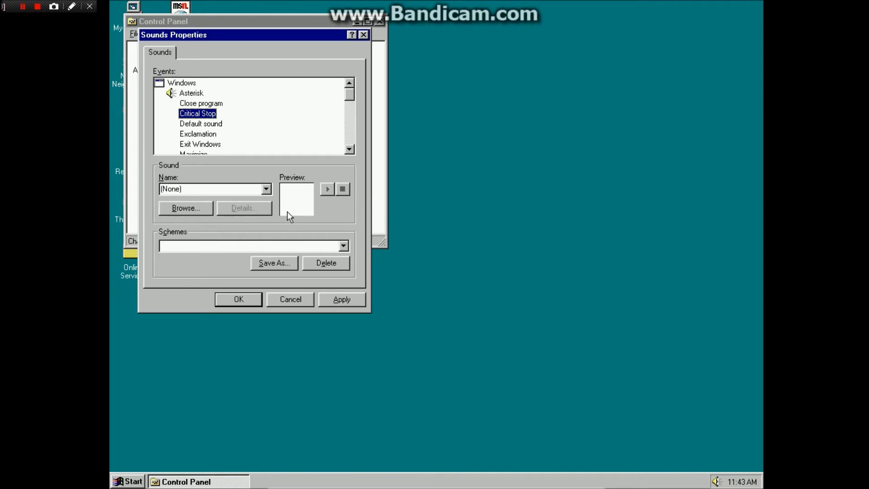
click(267, 189)
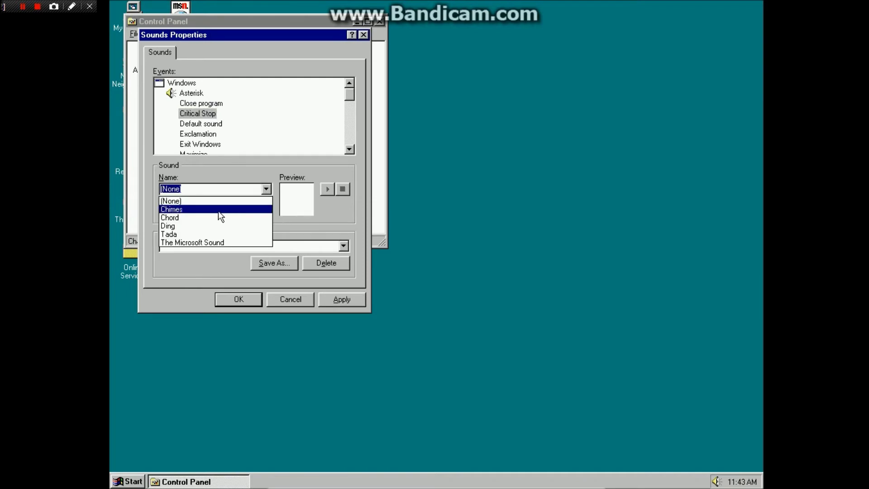
click(210, 219)
- Assign the Ding sound to the Default sound event
click(215, 124)
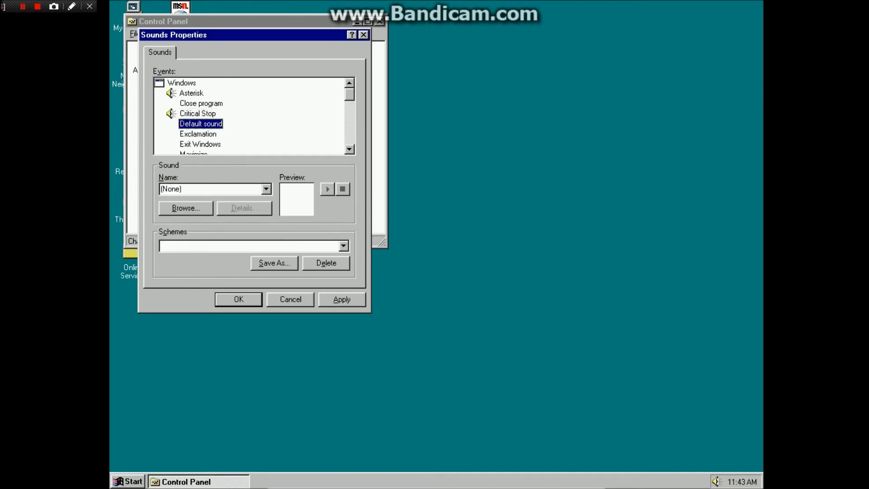
click(254, 187)
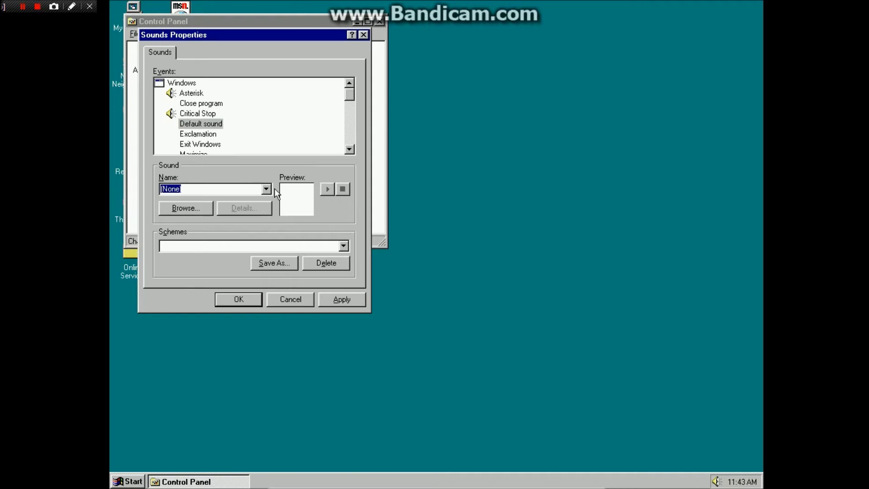
click(266, 189)
click(220, 226)
click(220, 226)
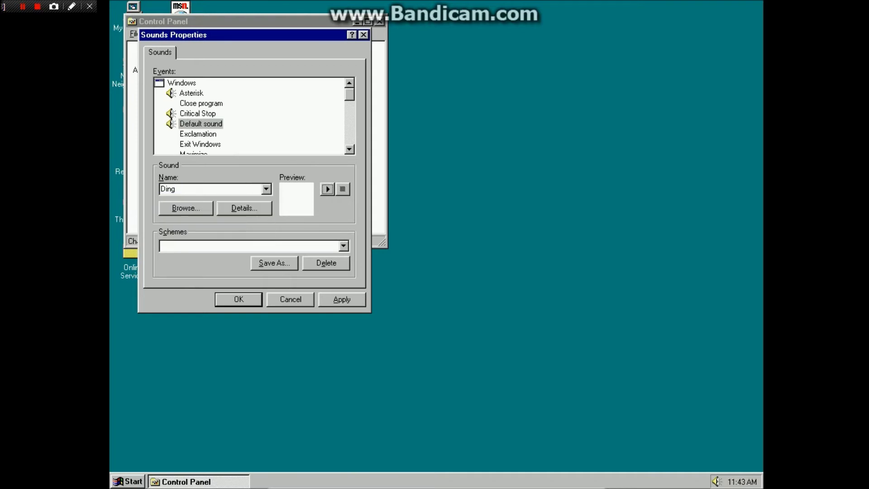
- Assign the Chord sound to the Exclamation event and Tada to the Exit Windows event
click(210, 134)
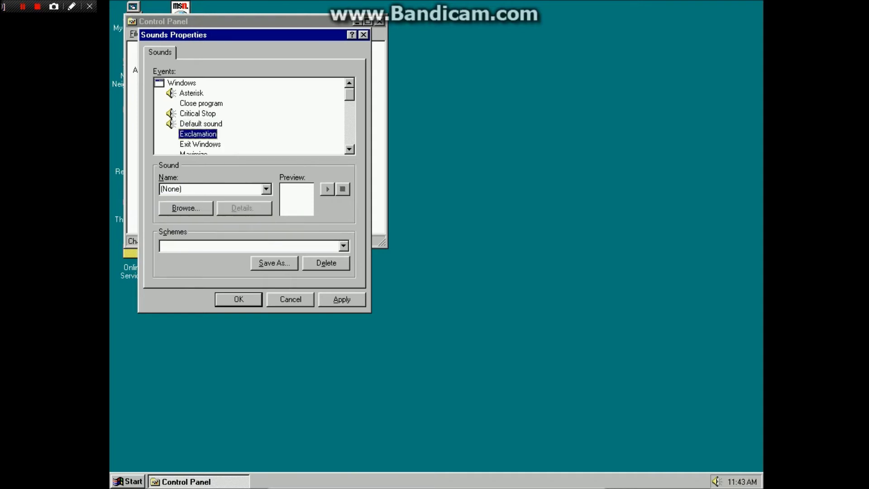
click(266, 189)
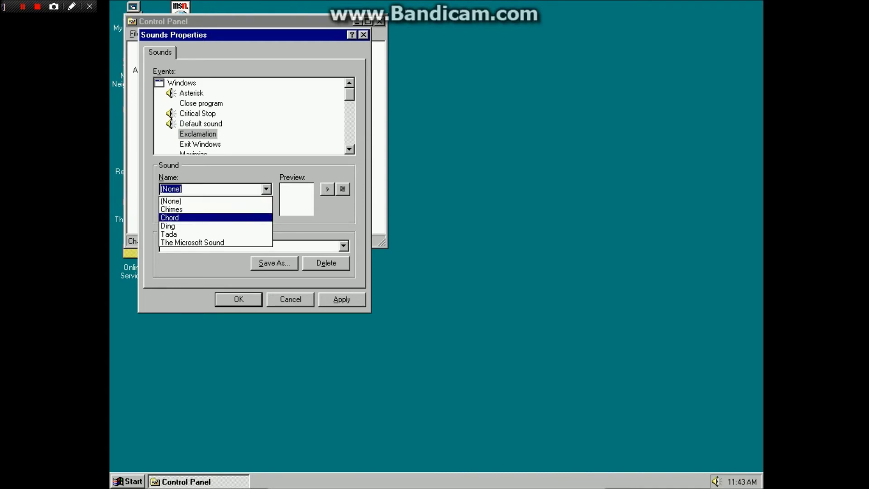
click(226, 217)
click(205, 144)
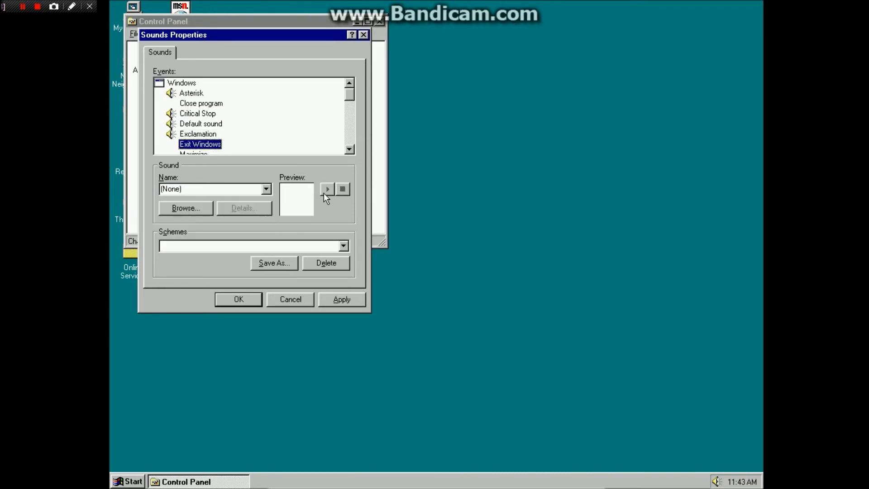
click(267, 189)
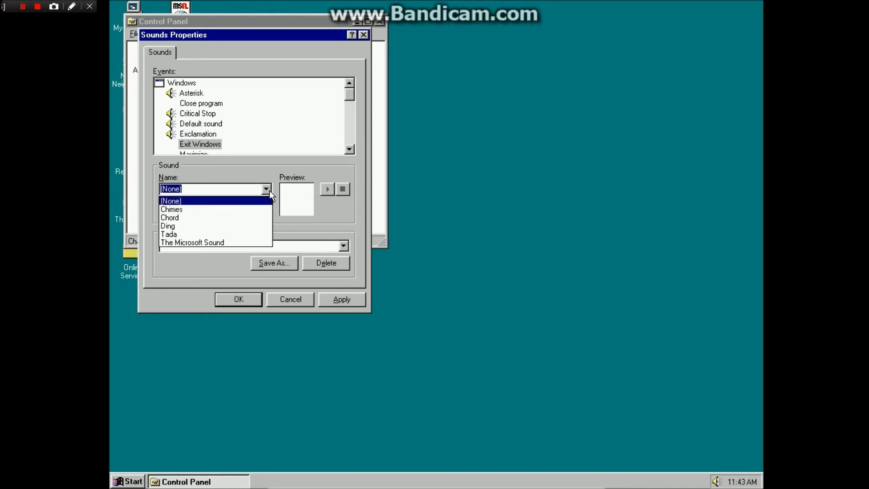
click(184, 235)
- Find the Question event among the Windows events and assign it the Ding sound
click(348, 149)
click(349, 149)
click(348, 148)
click(349, 149)
click(349, 149)
click(348, 149)
click(349, 149)
click(349, 149)
click(349, 149)
click(349, 149)
click(349, 149)
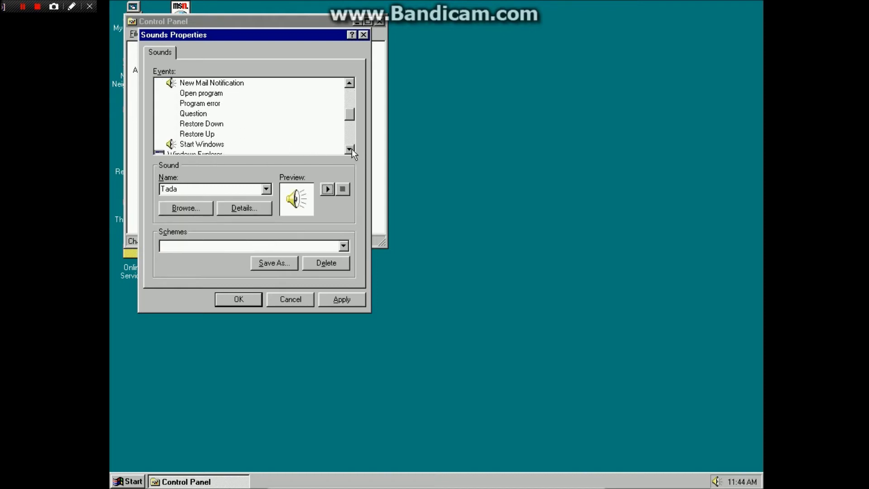
click(194, 113)
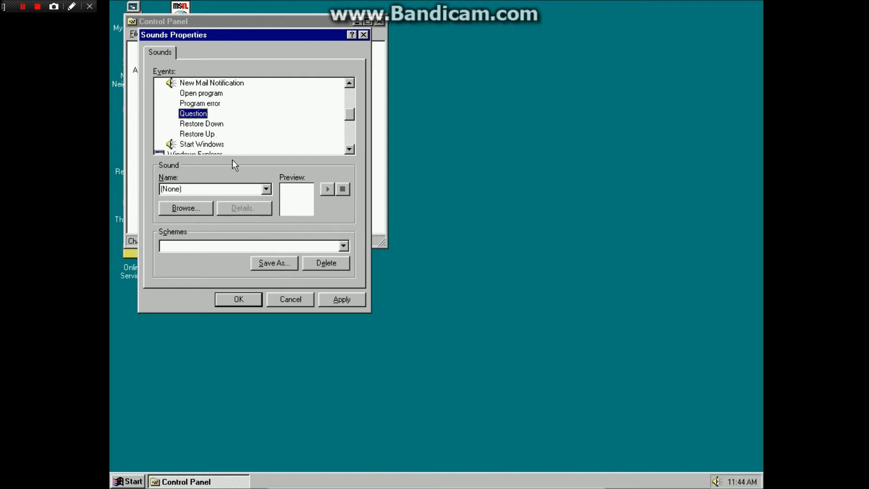
click(245, 190)
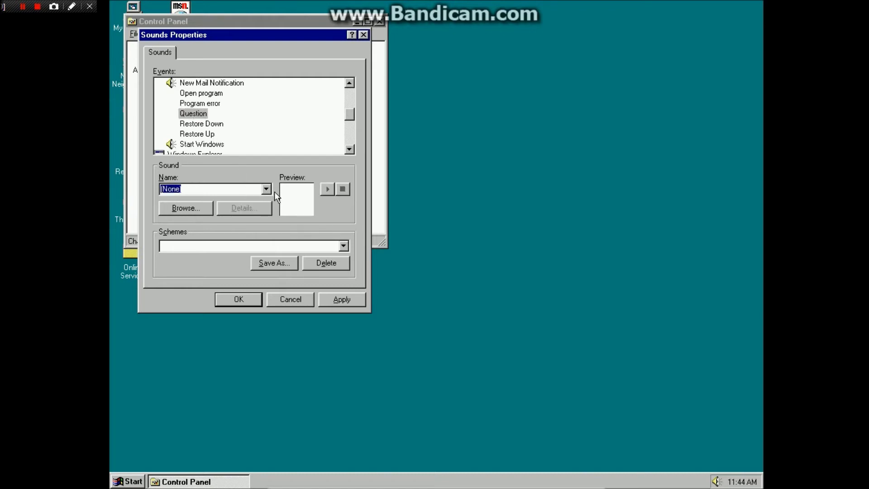
click(266, 188)
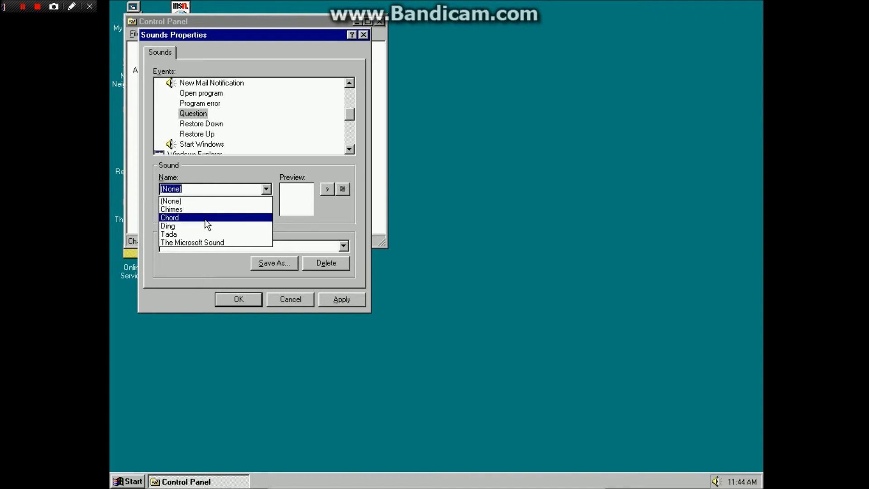
click(185, 227)
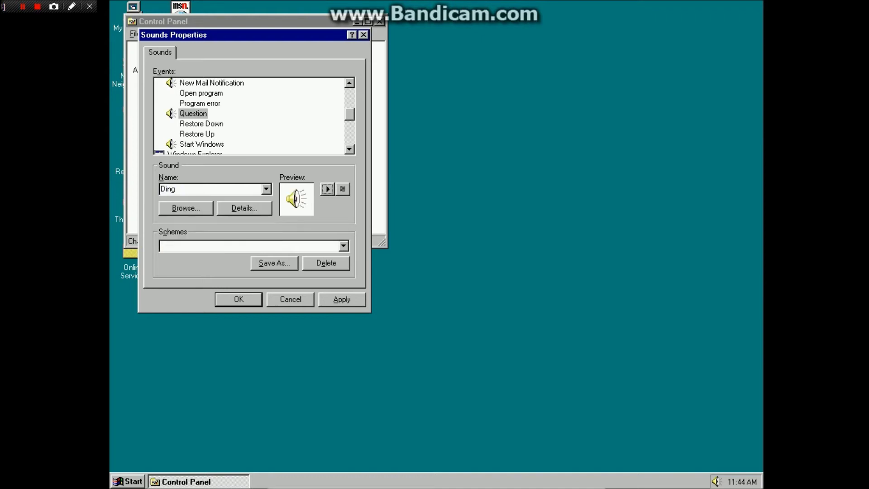
- Assign the Ding sound to the Empty Recycle Bin event under Windows Explorer
double_click(349, 149)
click(224, 144)
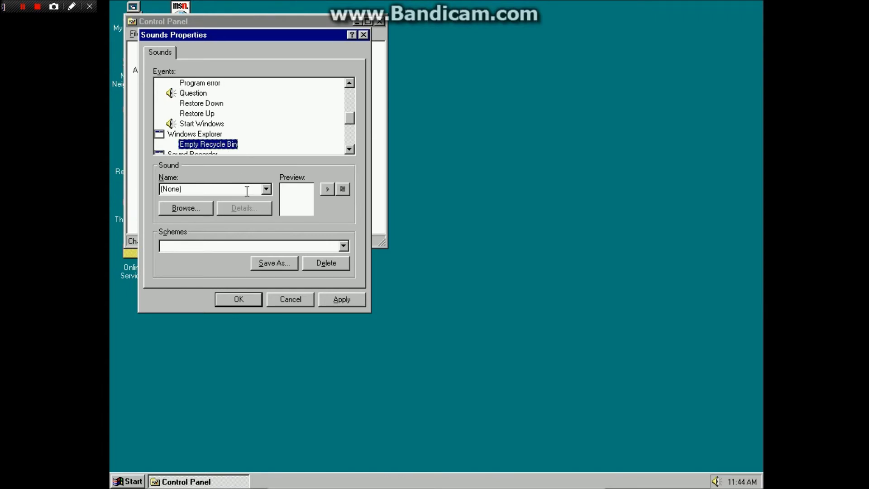
key(Tab)
click(263, 190)
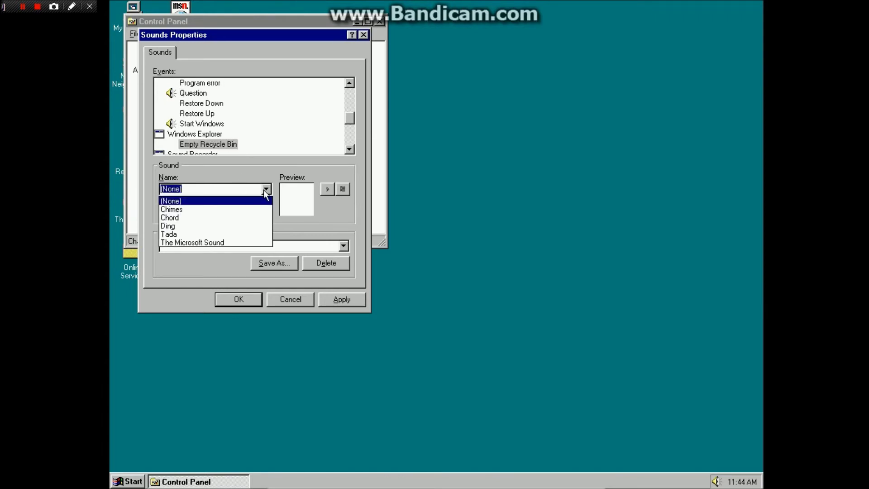
click(191, 219)
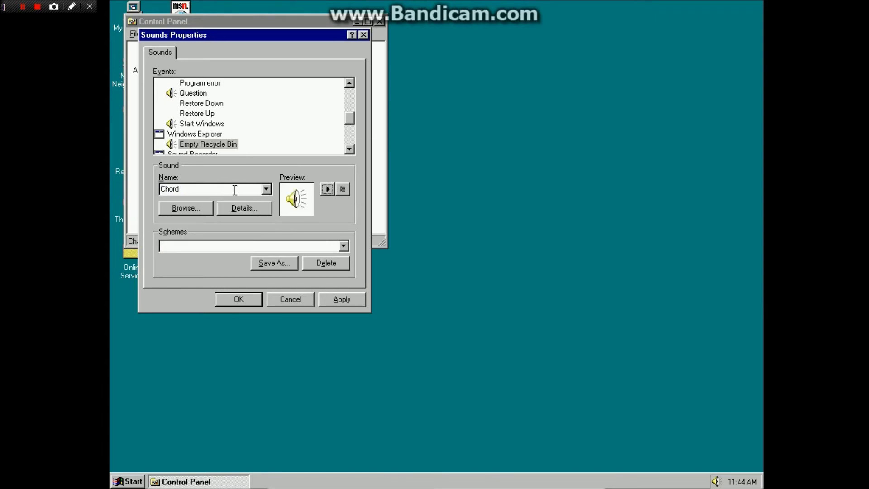
click(265, 190)
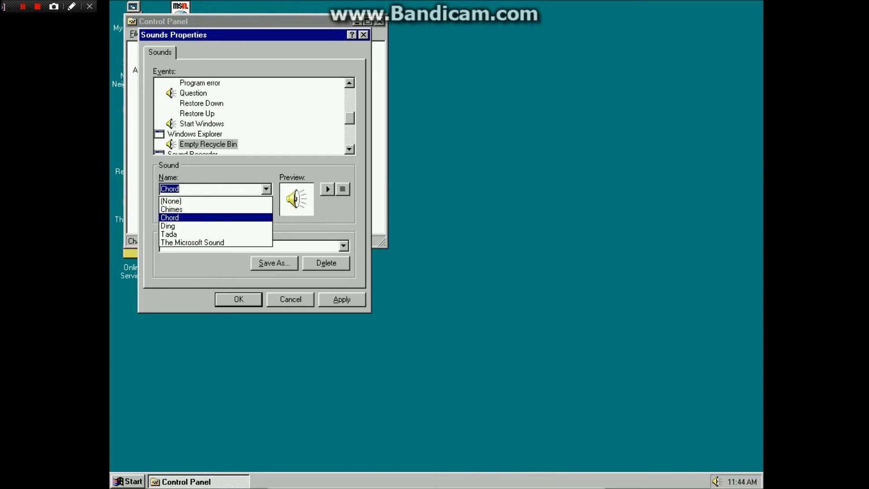
click(232, 225)
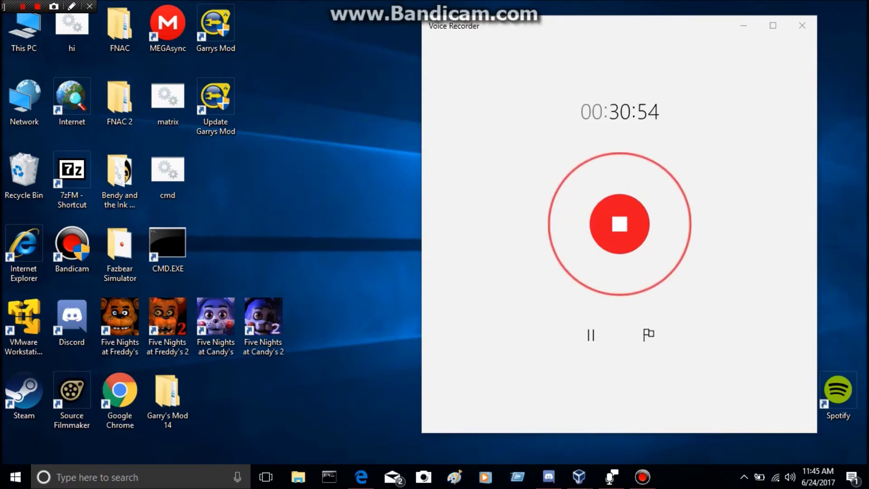
- Switch back to the Windows 95 OSR 2 virtual machine and open the Sounds properties from its Control Panel
mouse_move(579, 477)
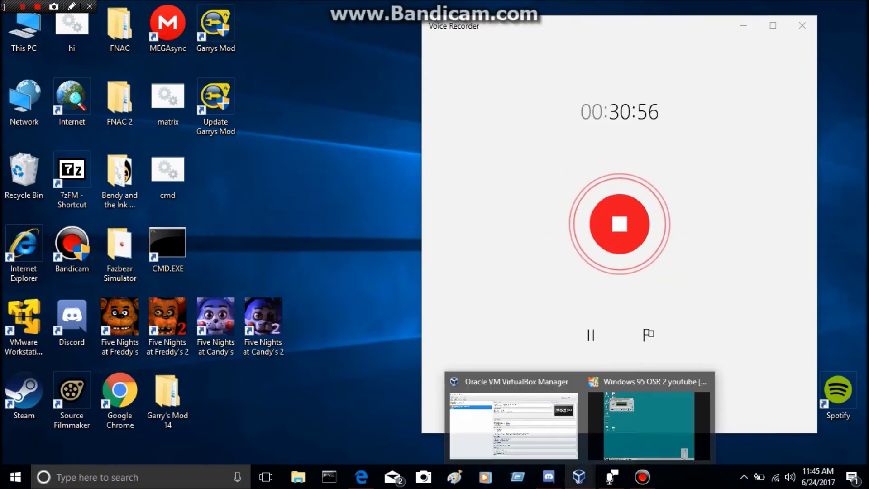
click(649, 424)
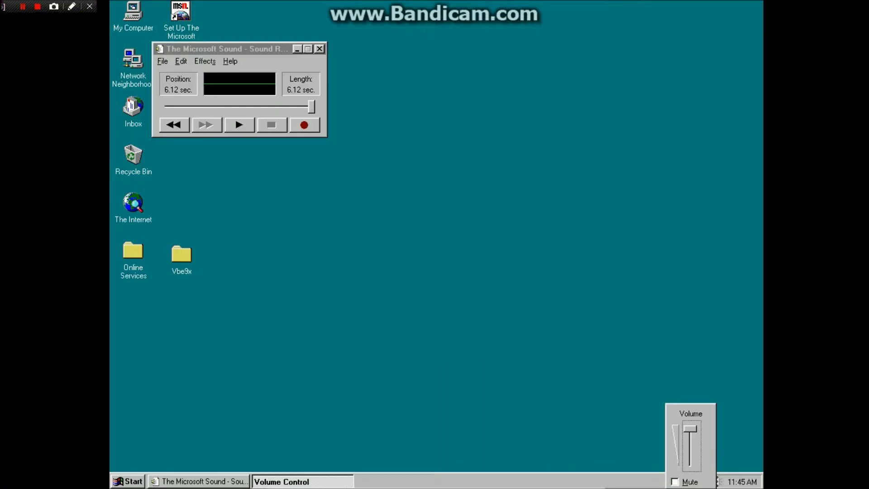
click(133, 482)
mouse_move(200, 325)
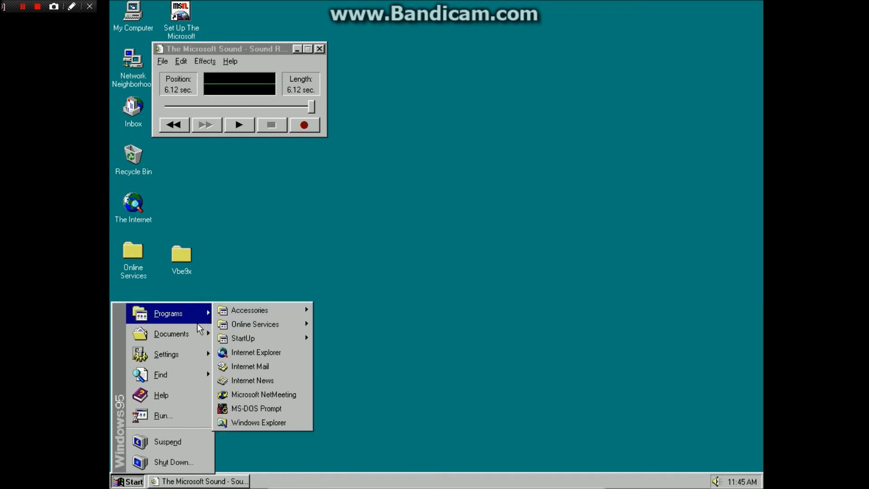
mouse_move(237, 312)
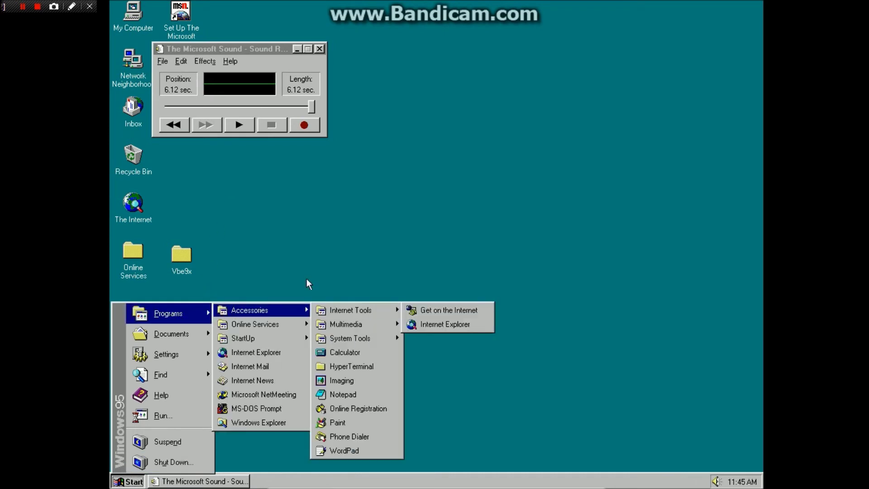
mouse_move(189, 354)
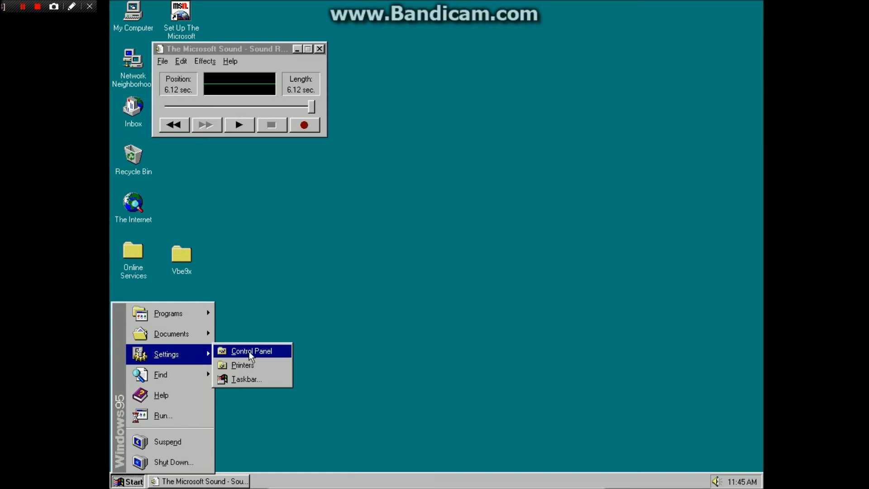
click(260, 352)
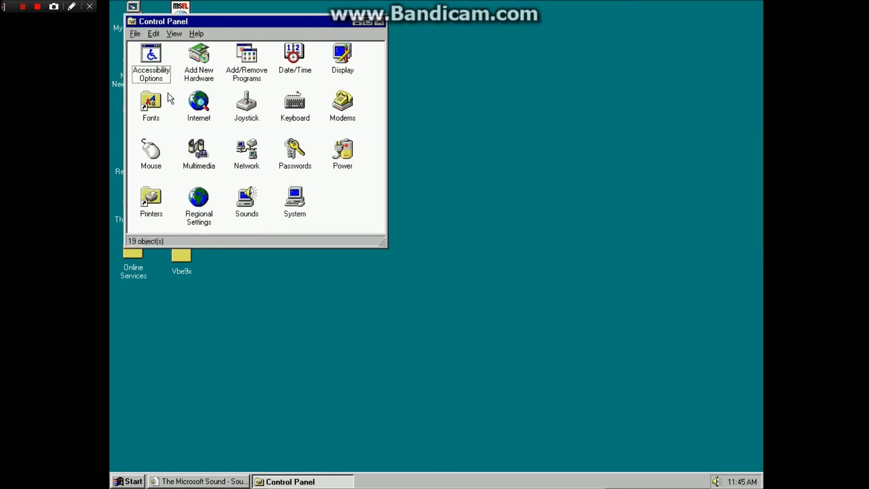
click(245, 199)
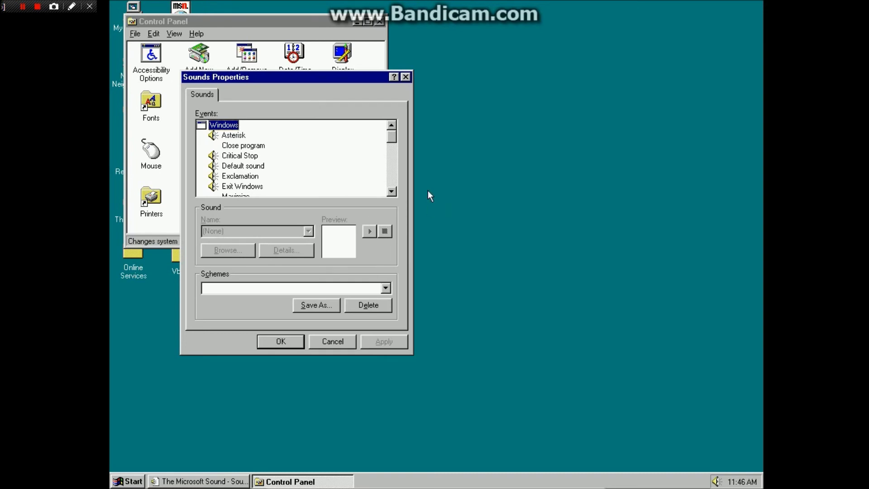
- Examine which Windows events have sounds assigned, close the Sounds properties and minimize the Control Panel
click(392, 191)
click(391, 192)
click(392, 191)
click(391, 191)
click(391, 191)
click(392, 191)
click(392, 192)
click(391, 192)
click(391, 191)
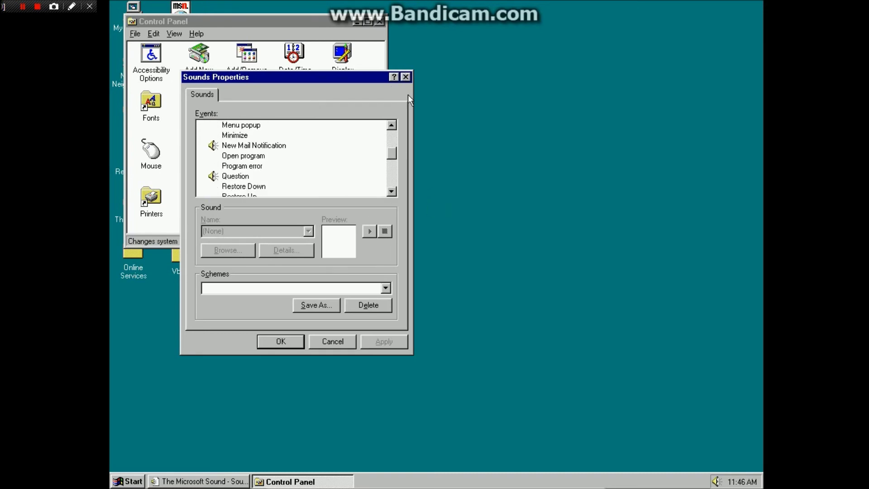
click(297, 346)
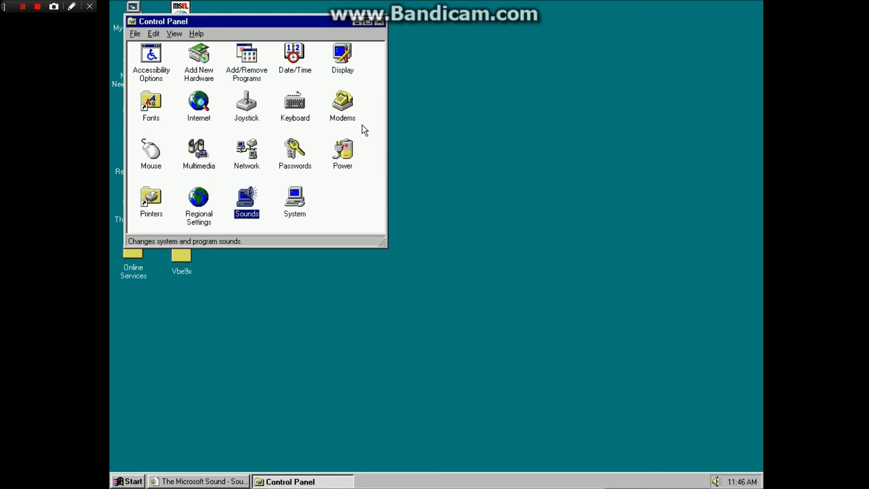
click(358, 21)
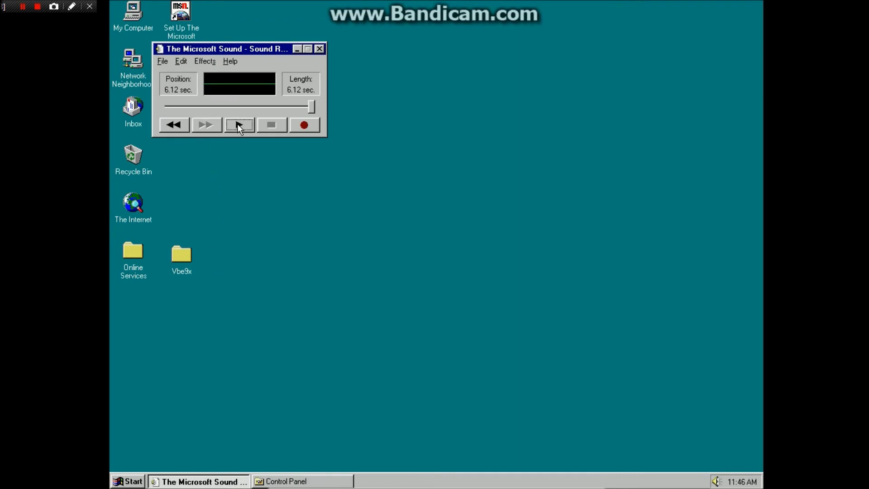
- Play The Microsoft Sound in Sound Recorder, and set the speaker volume on the host desktop to 100
click(238, 124)
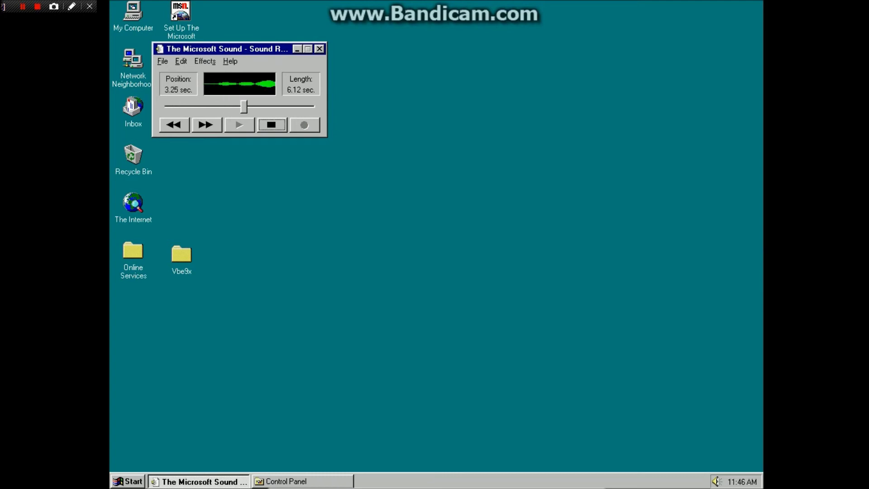
mouse_move(567, 486)
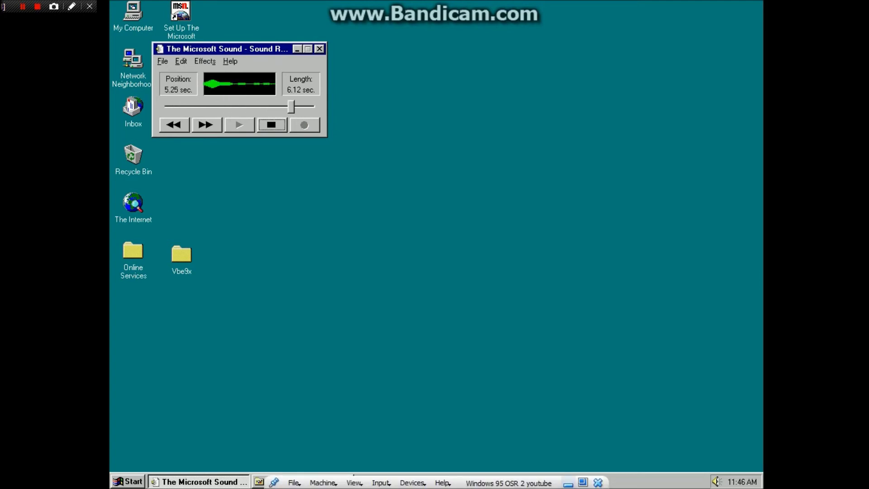
click(567, 483)
click(790, 477)
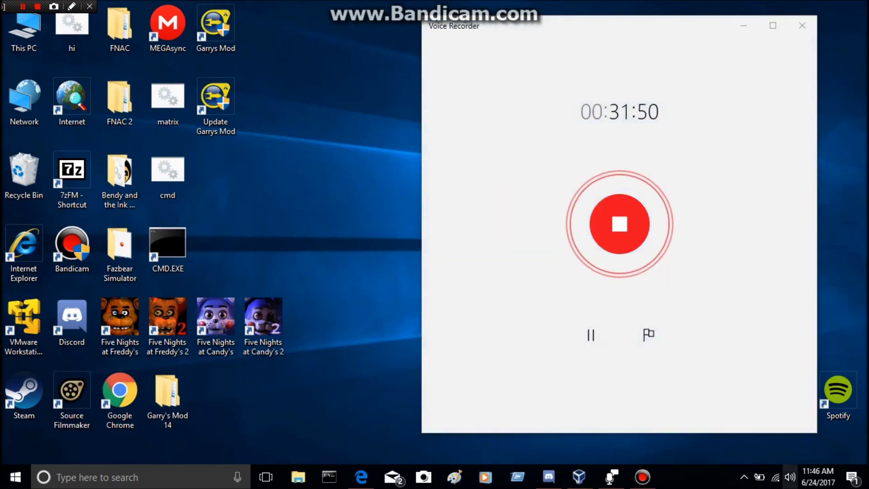
drag(783, 447, 830, 447)
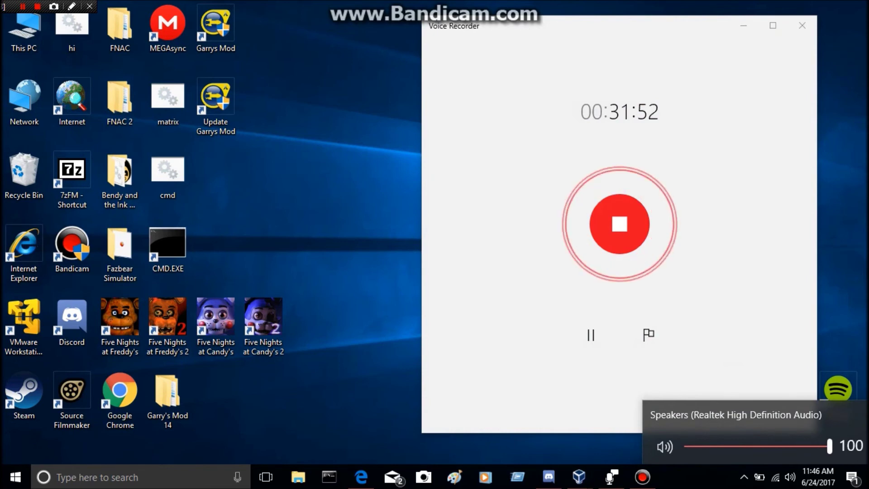
- Return to the Windows 95 OSR 2 virtual machine and replay The Microsoft Sound in Sound Recorder
mouse_move(579, 477)
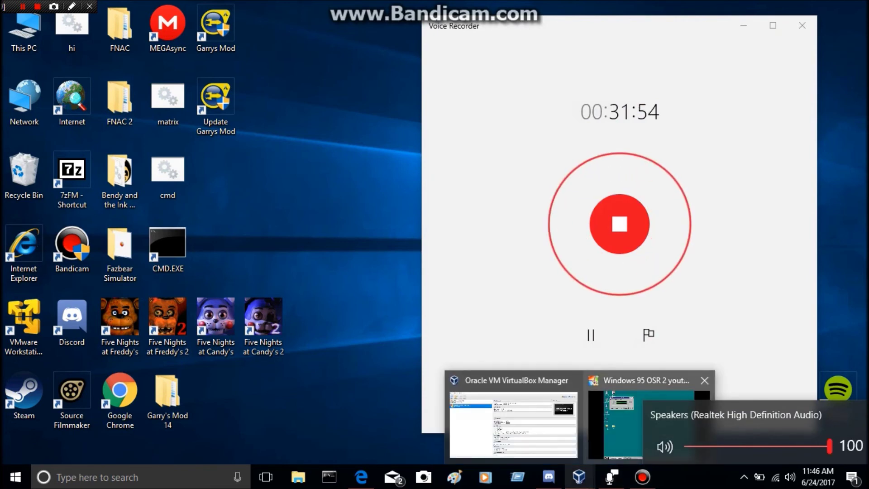
click(623, 421)
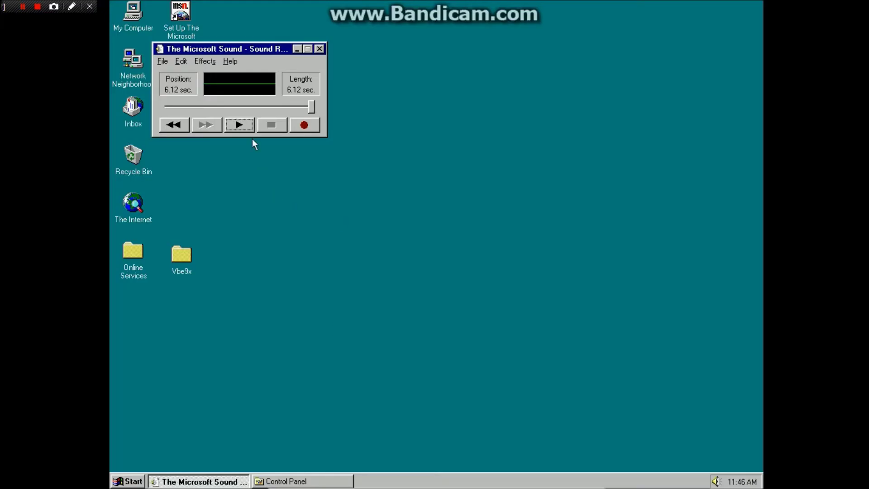
click(235, 128)
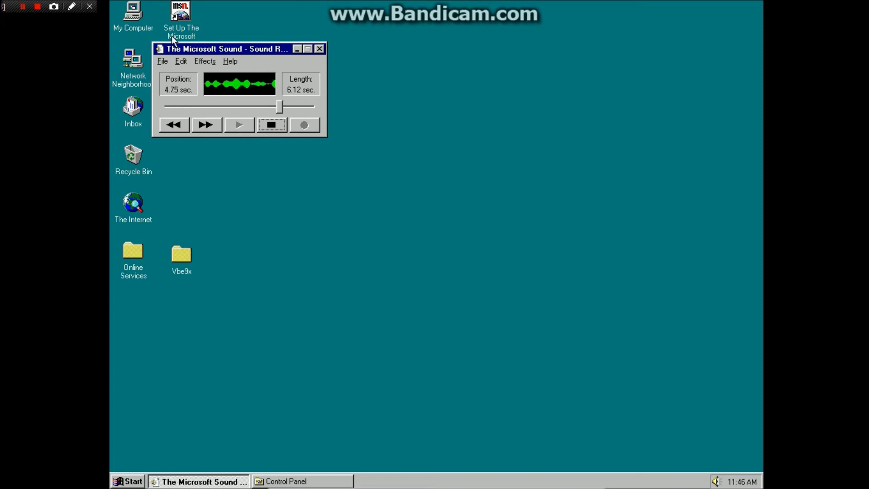
- Save a copy of The Microsoft Sound in the Media folder as The Shutdown Update, and close Sound Recorder
click(164, 60)
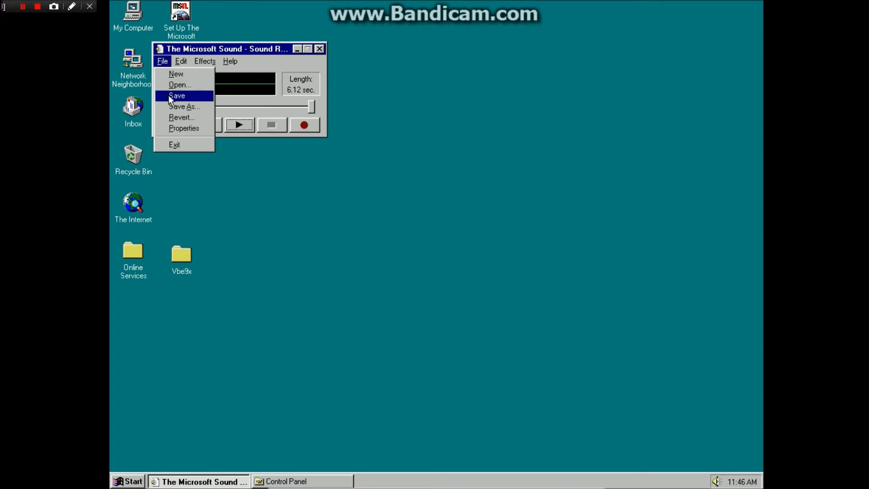
click(180, 107)
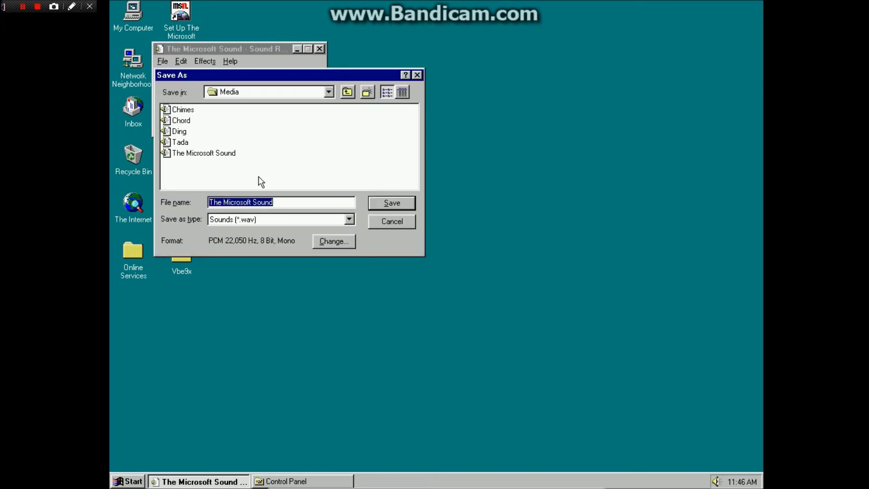
key(BackSpace)
text(The )
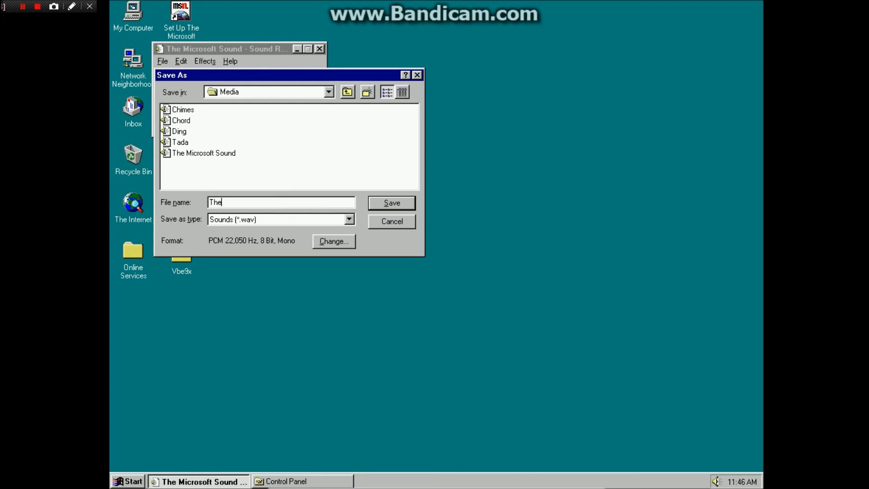
text(Shutdown Update)
click(222, 206)
key(BackSpace)
text(3)
key(BackSpace)
text(e)
click(397, 203)
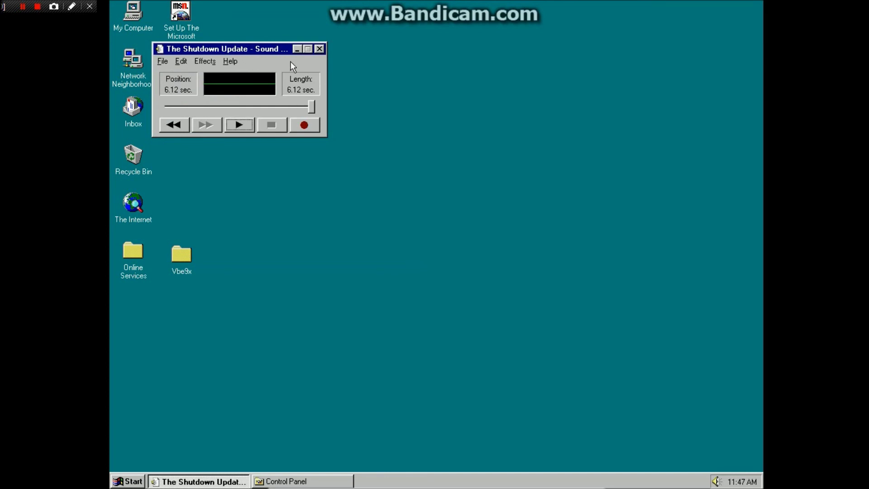
click(319, 48)
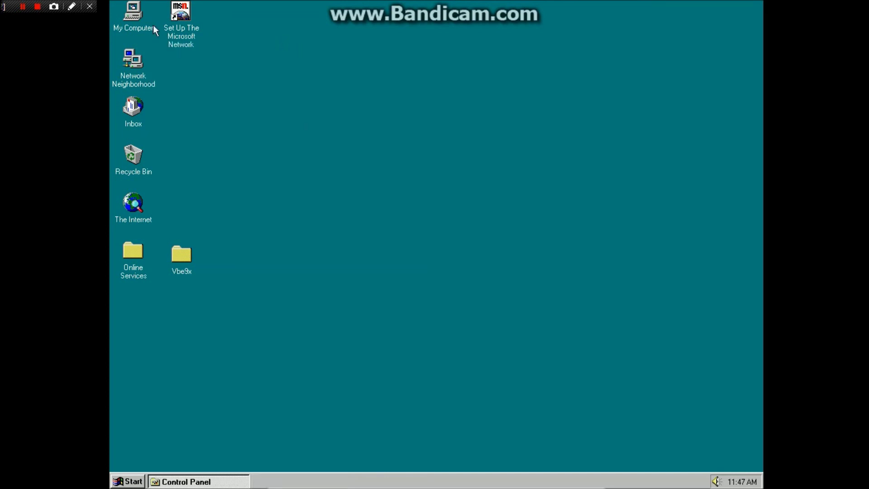
- Assign The Shutdown Update sound to the Exit Windows event in the Sounds properties, apply it and close the Control Panel
click(121, 482)
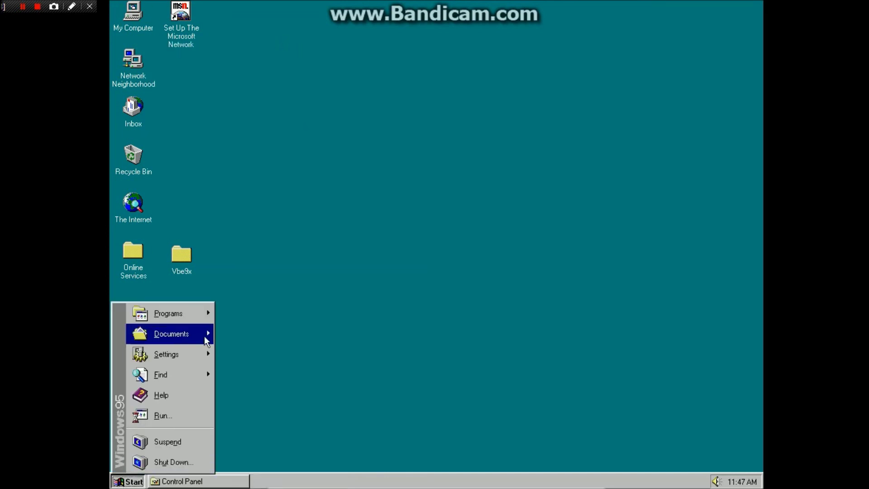
mouse_move(208, 353)
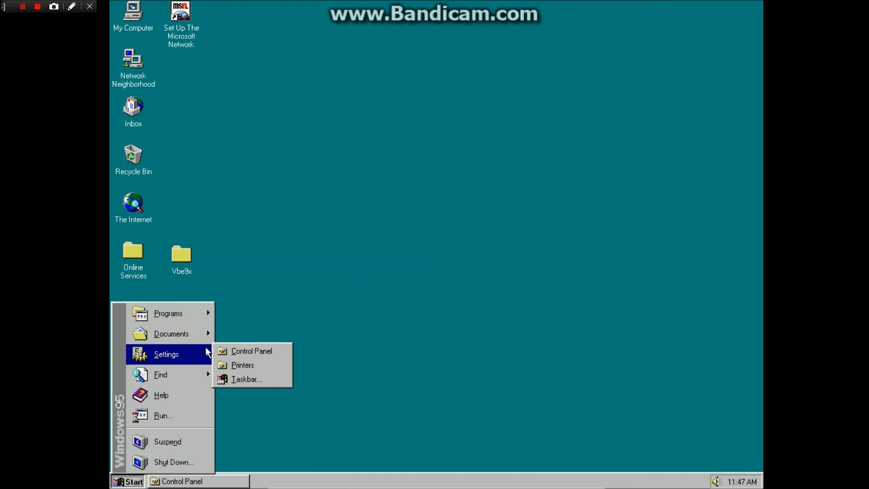
click(275, 349)
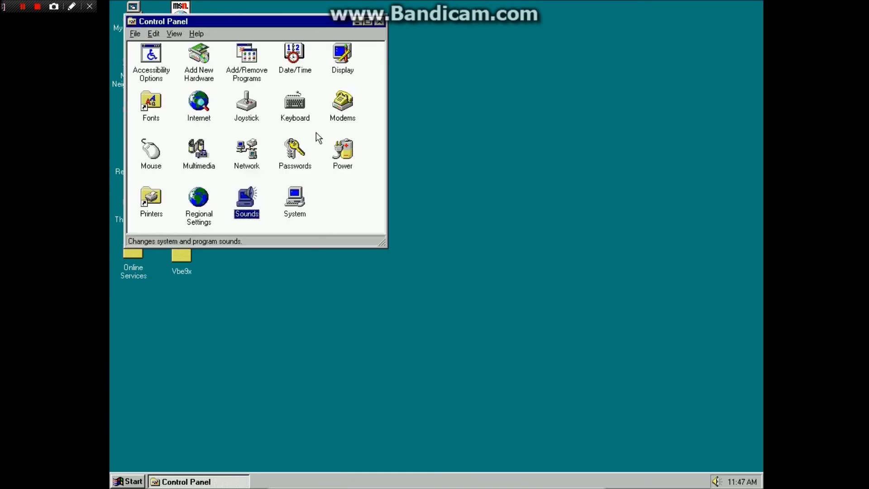
double_click(249, 190)
click(250, 200)
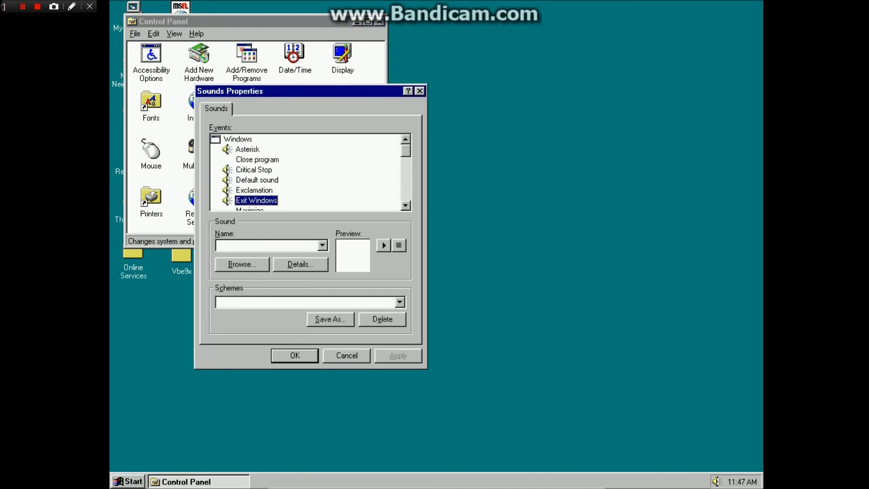
click(322, 245)
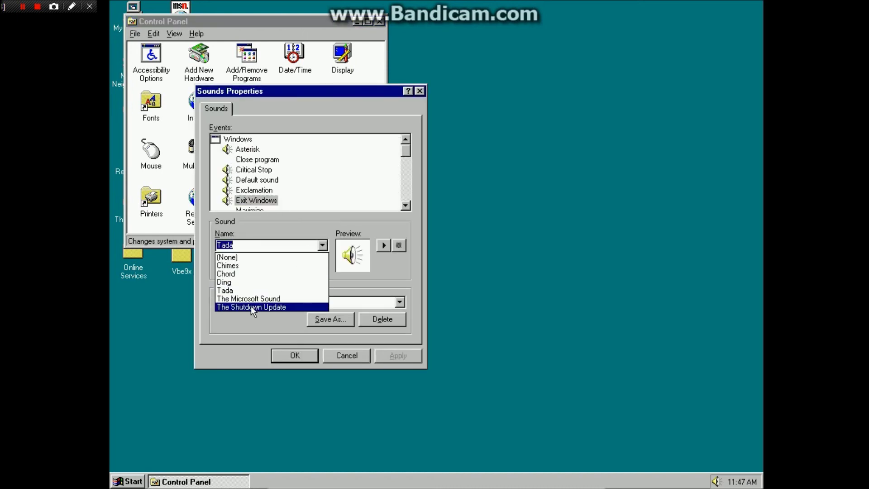
click(251, 305)
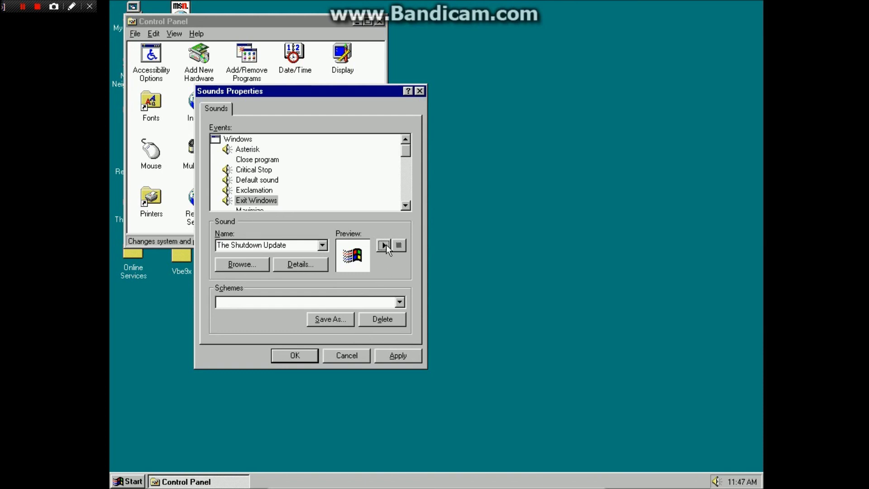
click(398, 356)
click(294, 358)
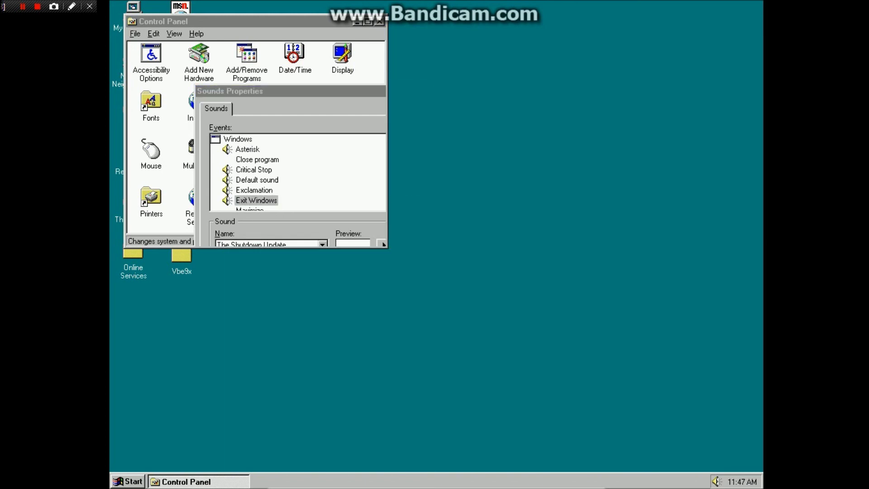
click(380, 22)
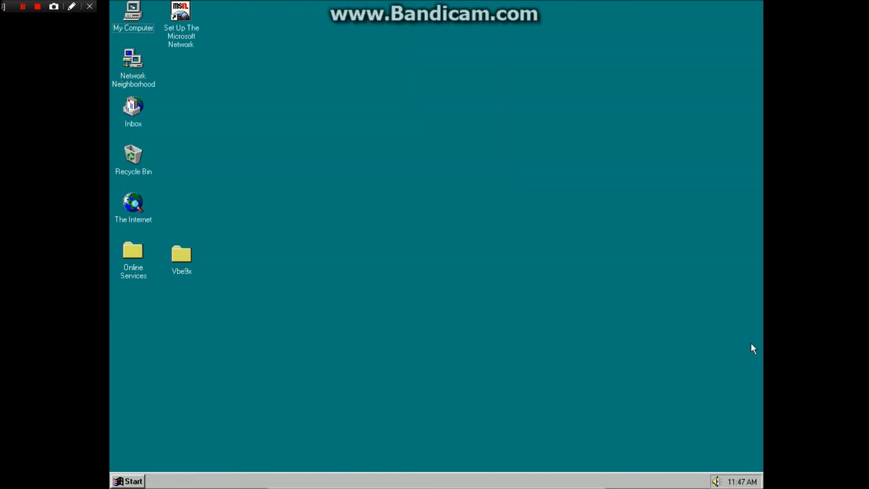
- Check the Windows 95 speaker volume and mute setting, and dismiss the volume control
click(721, 484)
click(718, 483)
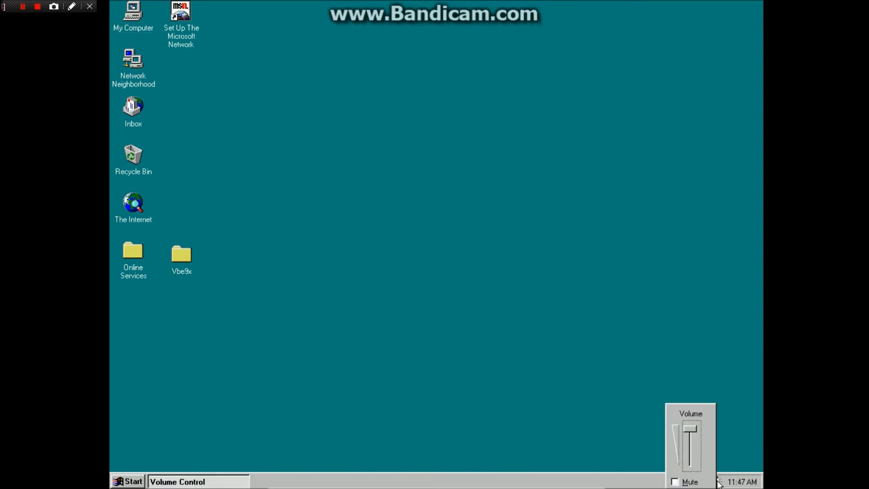
click(191, 458)
- Try to suspend Windows 95, and shut down the computer
key(ctrl+Escape)
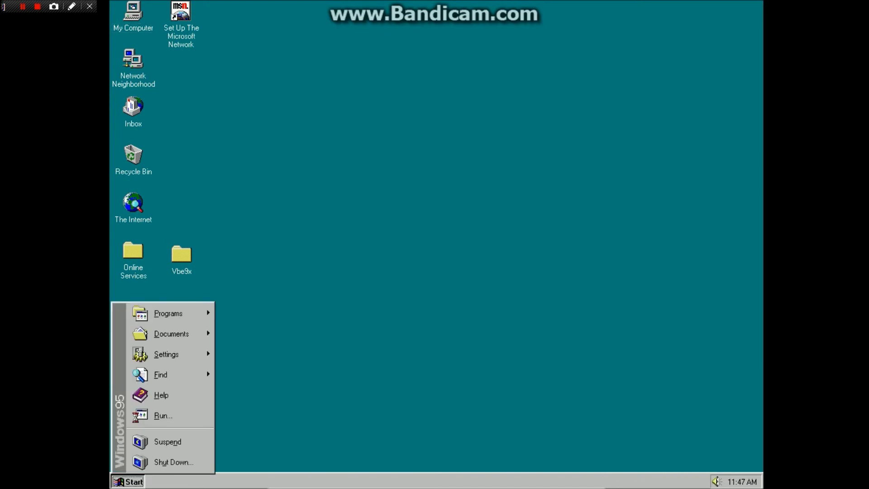
click(177, 446)
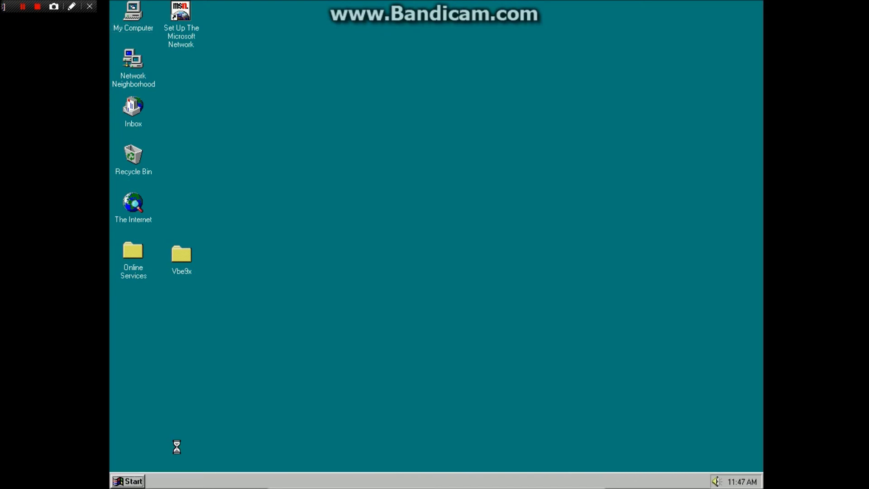
click(129, 483)
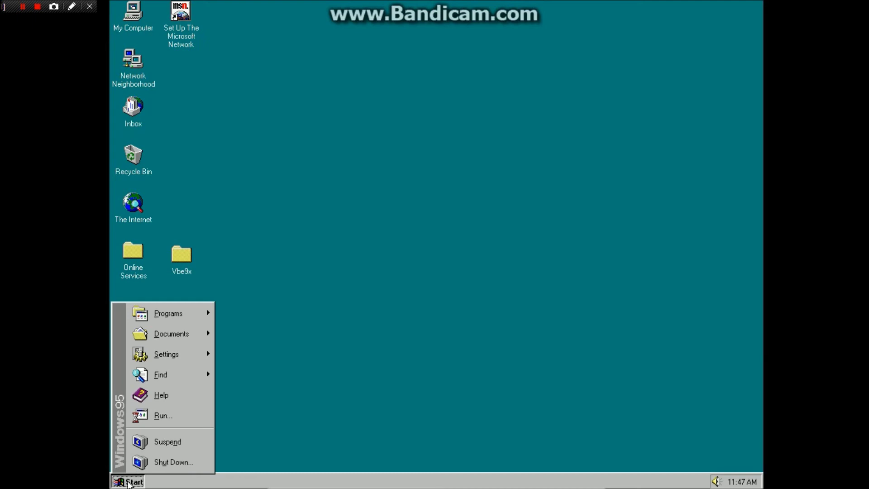
click(171, 462)
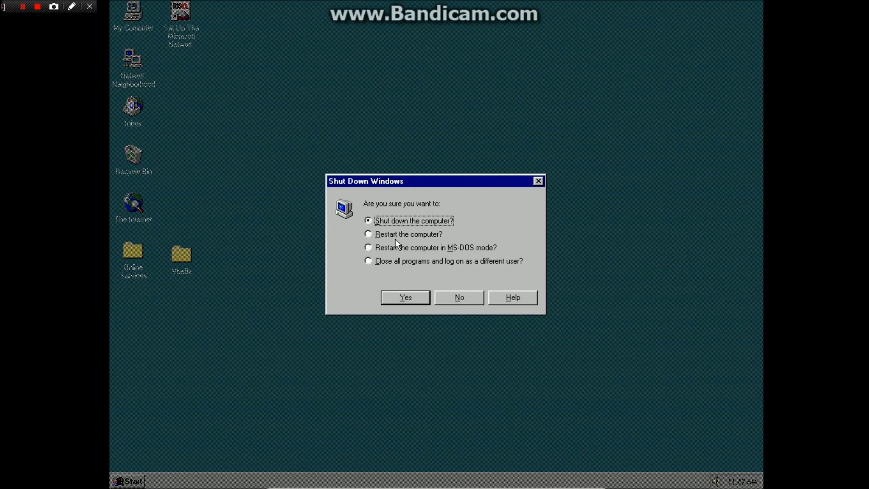
click(401, 297)
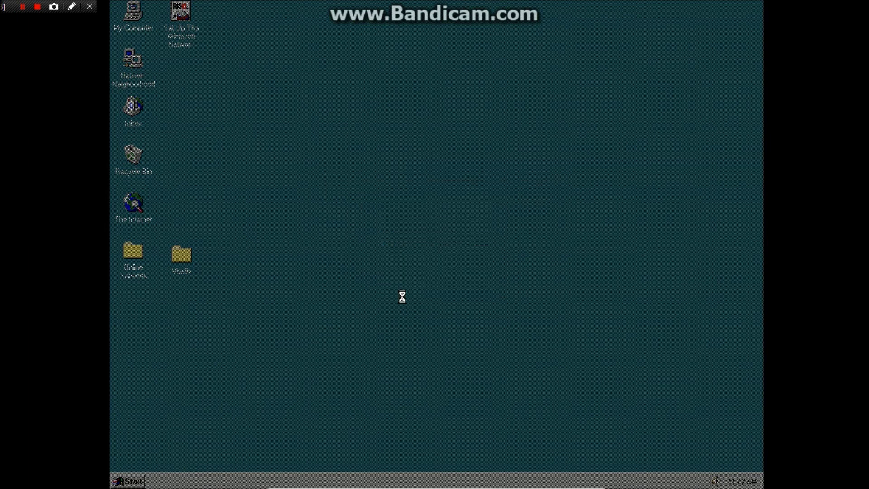